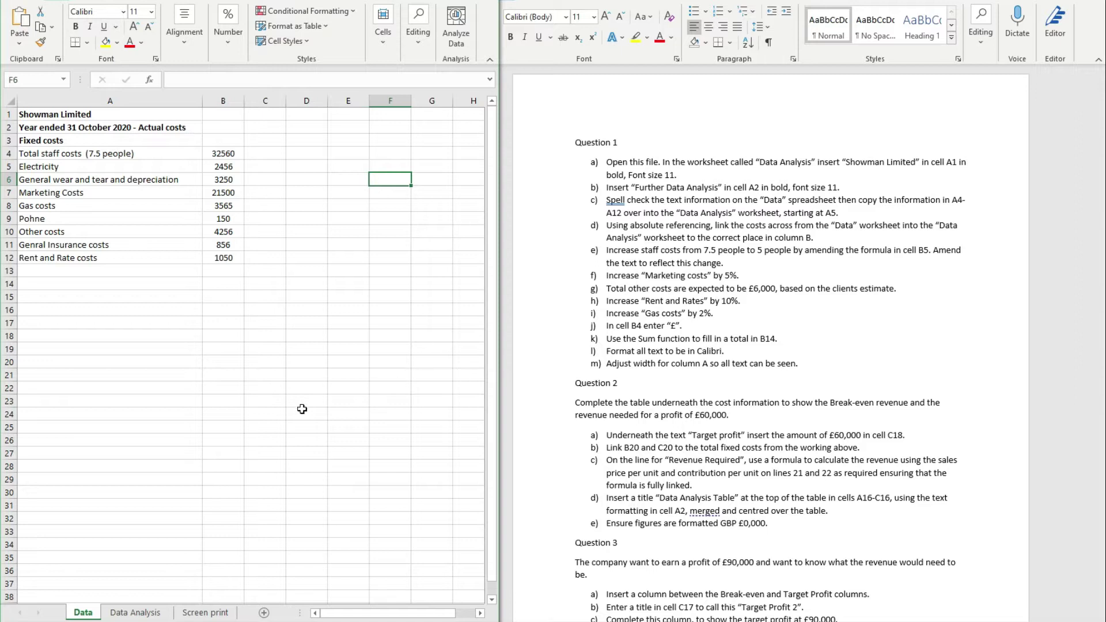
Enter 'Showman Limited' in A1 of the Data Analysis sheet and set it to size 11.
left_click(301, 409)
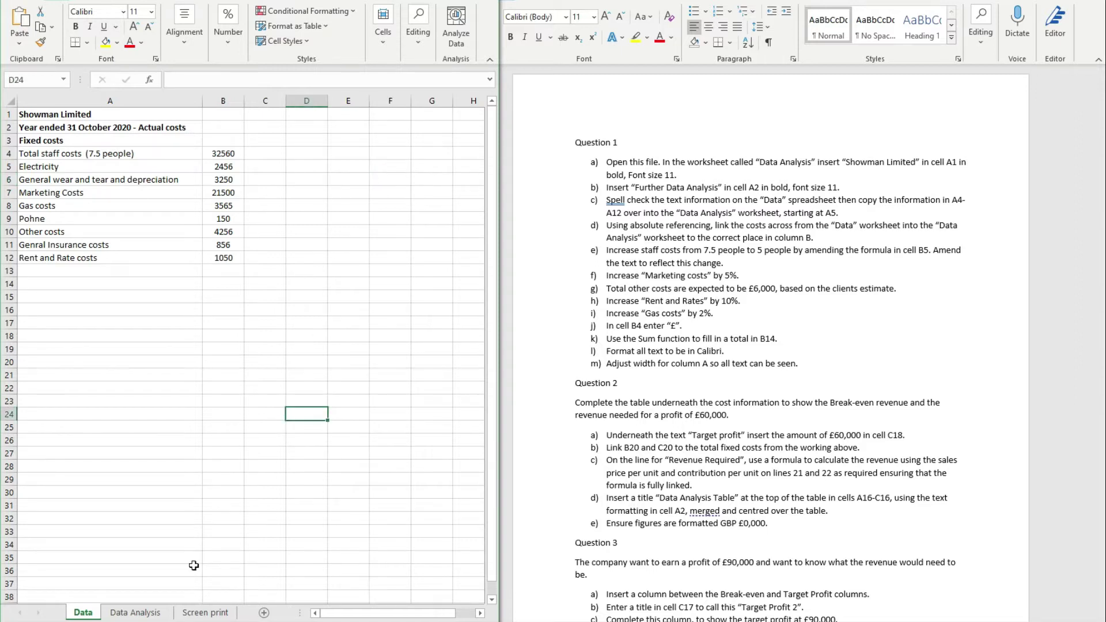
left_click(151, 614)
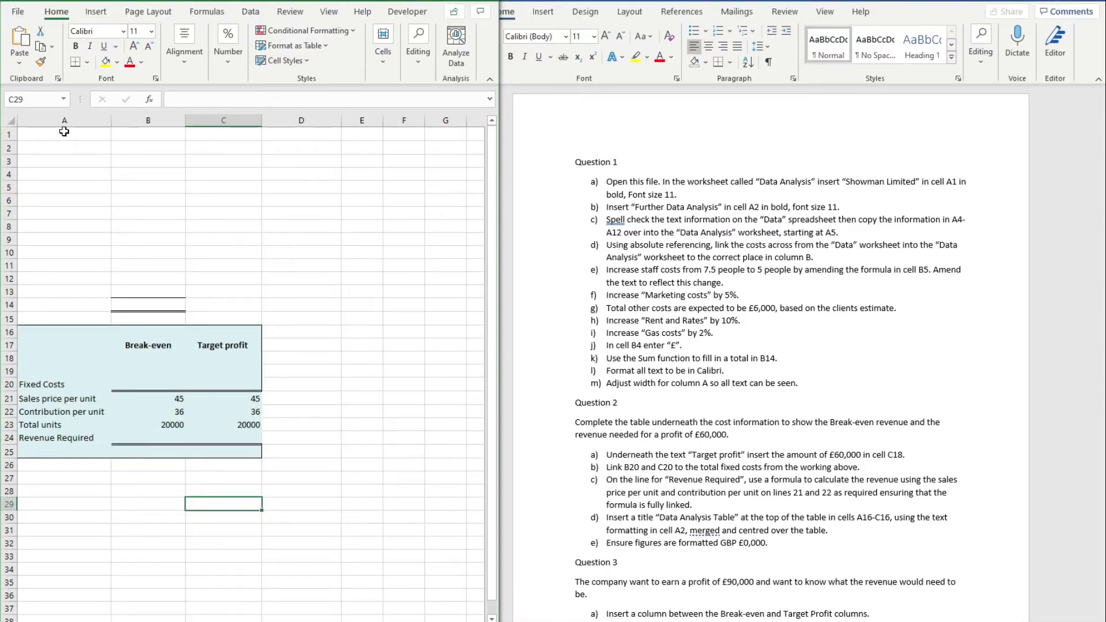
left_click(64, 112)
type("Showman Limited")
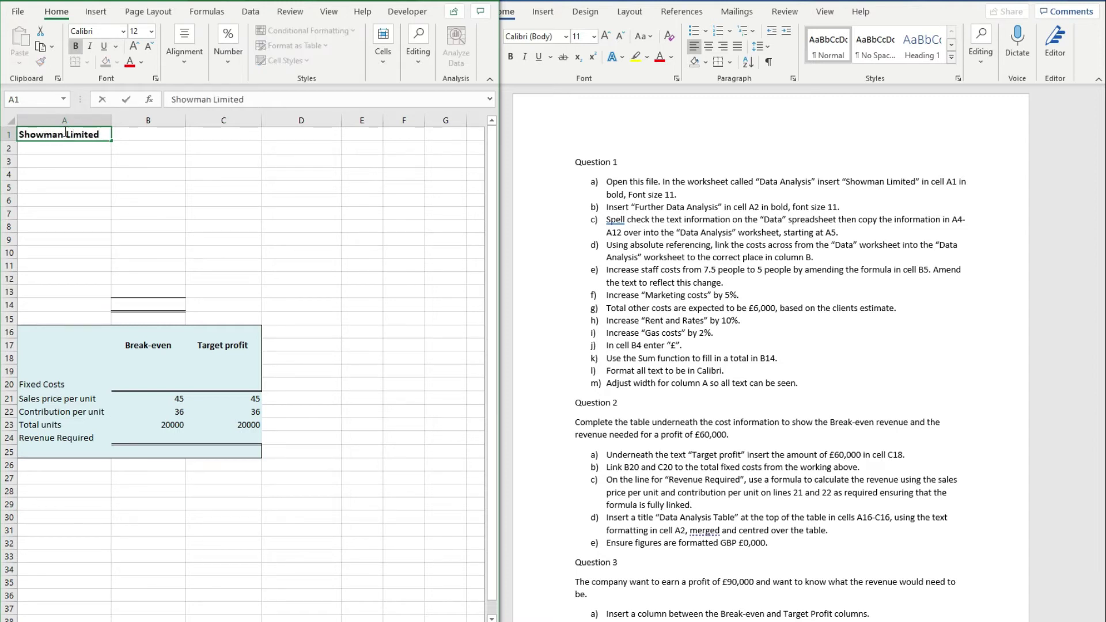
key("Return")
left_click(64, 132)
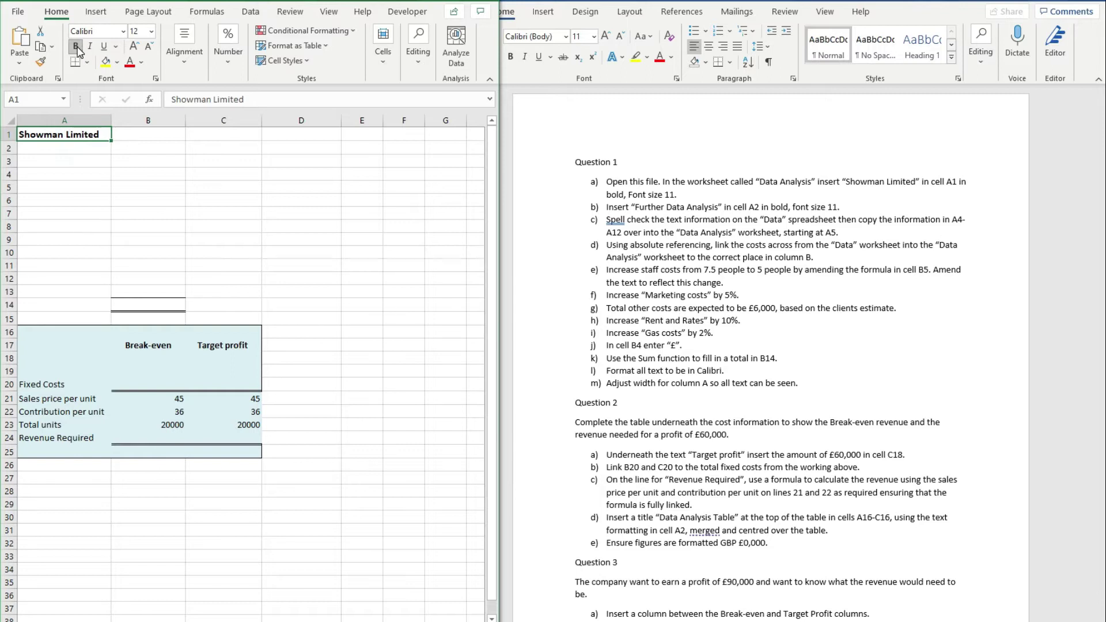
left_click(151, 32)
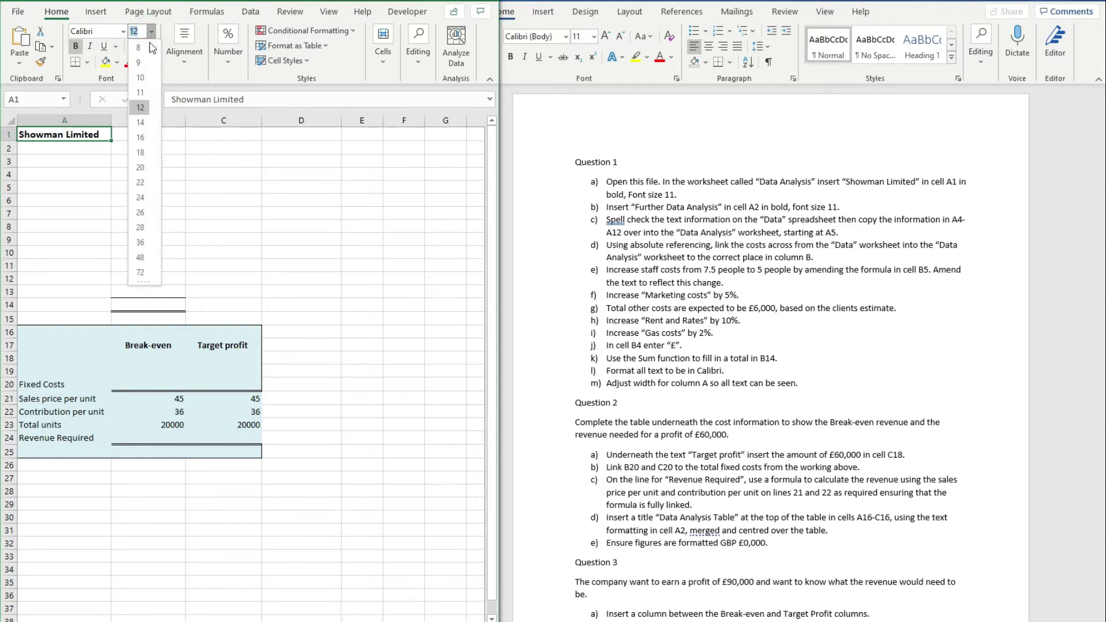
left_click(140, 92)
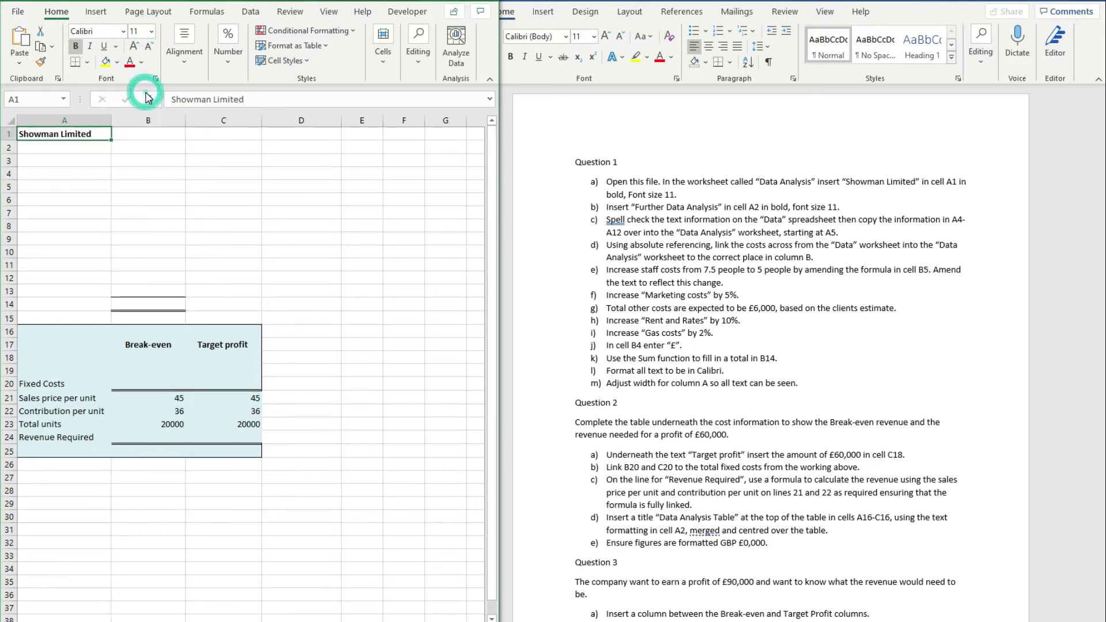
Enter 'Further Data Analysis' in A2, undoing a trial font size change.
left_click(84, 146)
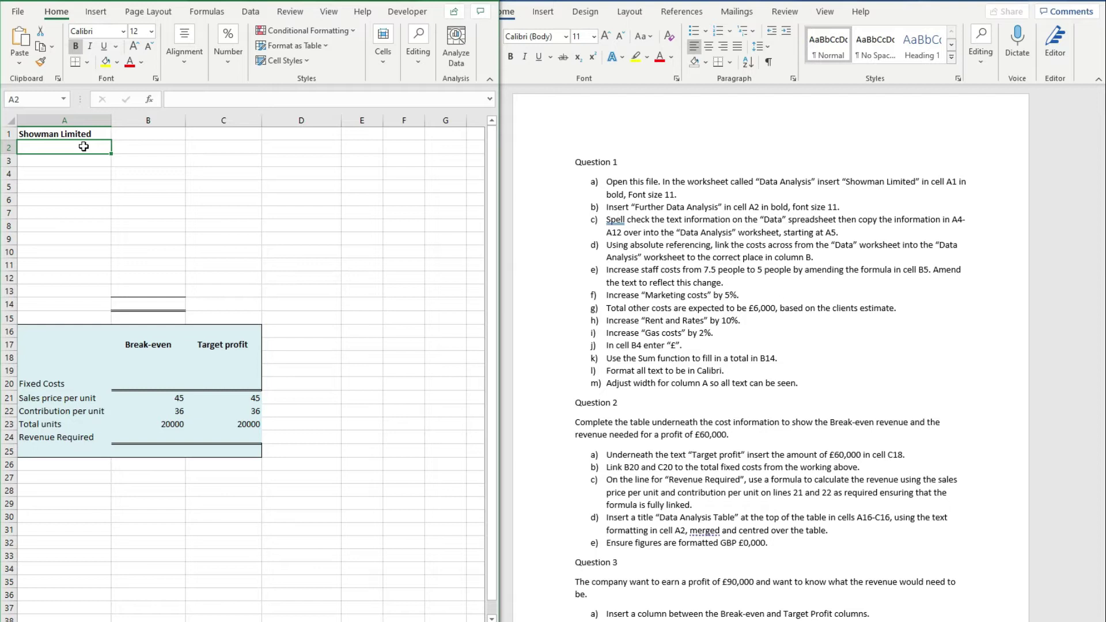
type("Furt")
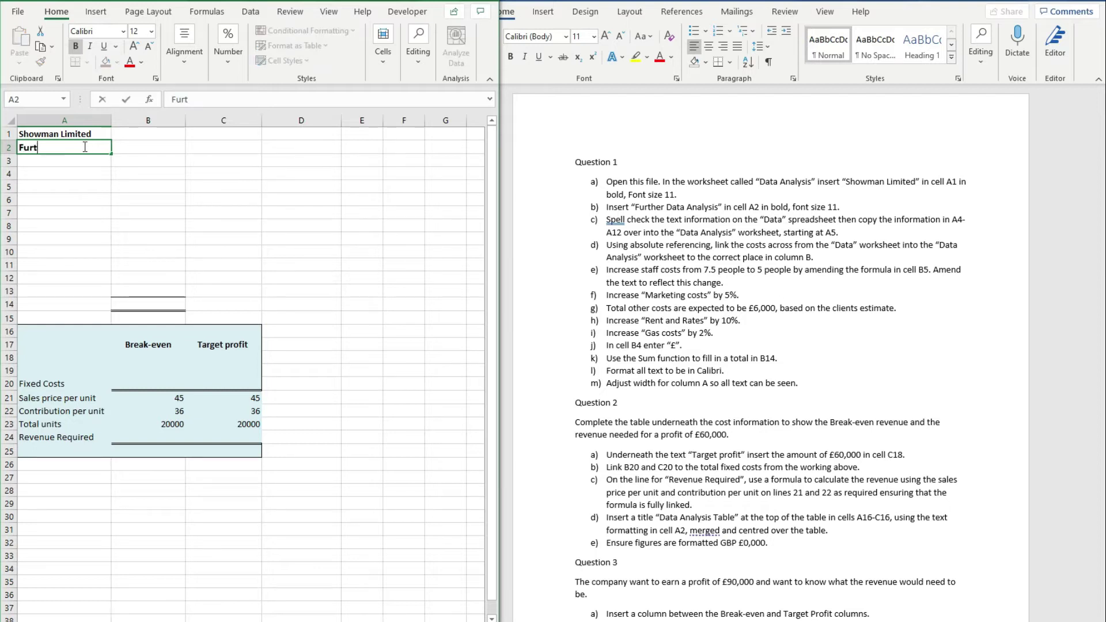
type("her Data Analy")
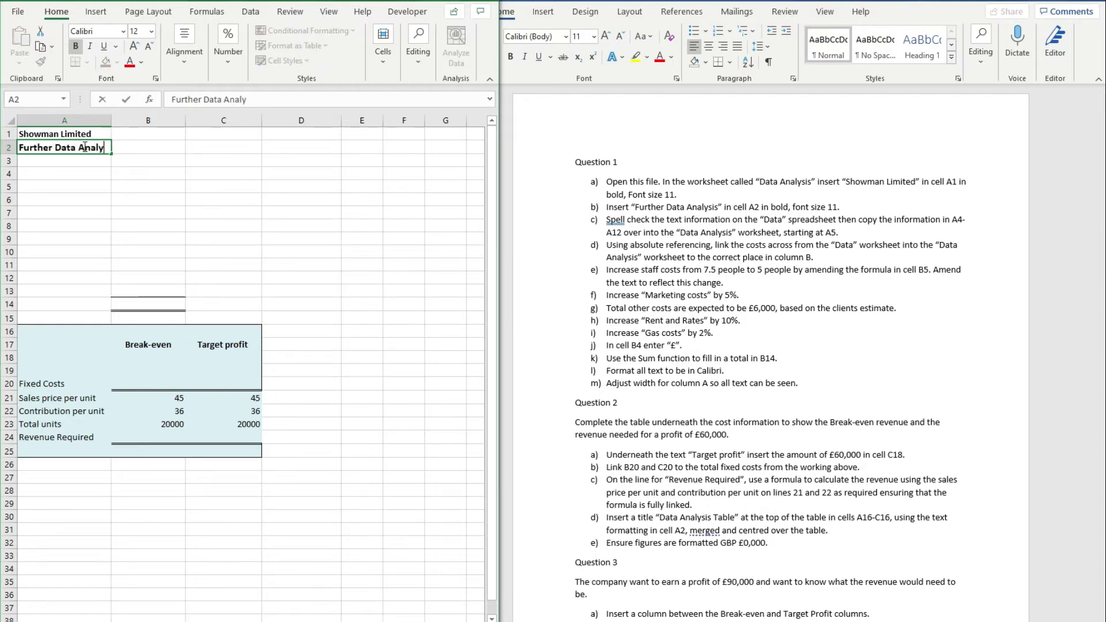
type("sis")
key("Return")
left_click(84, 147)
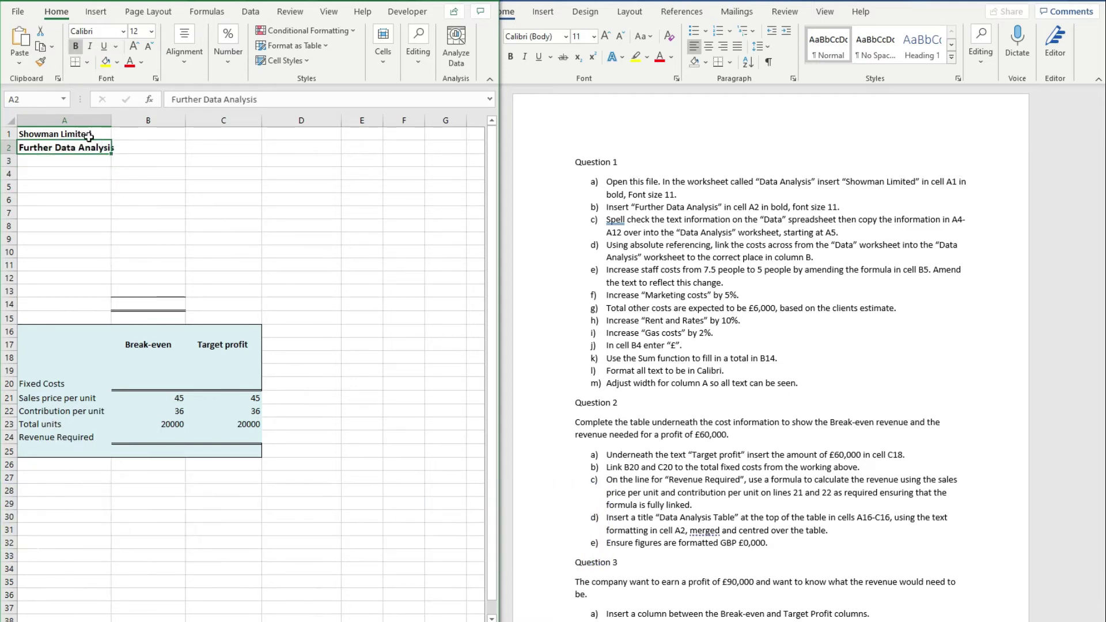
left_click(144, 34)
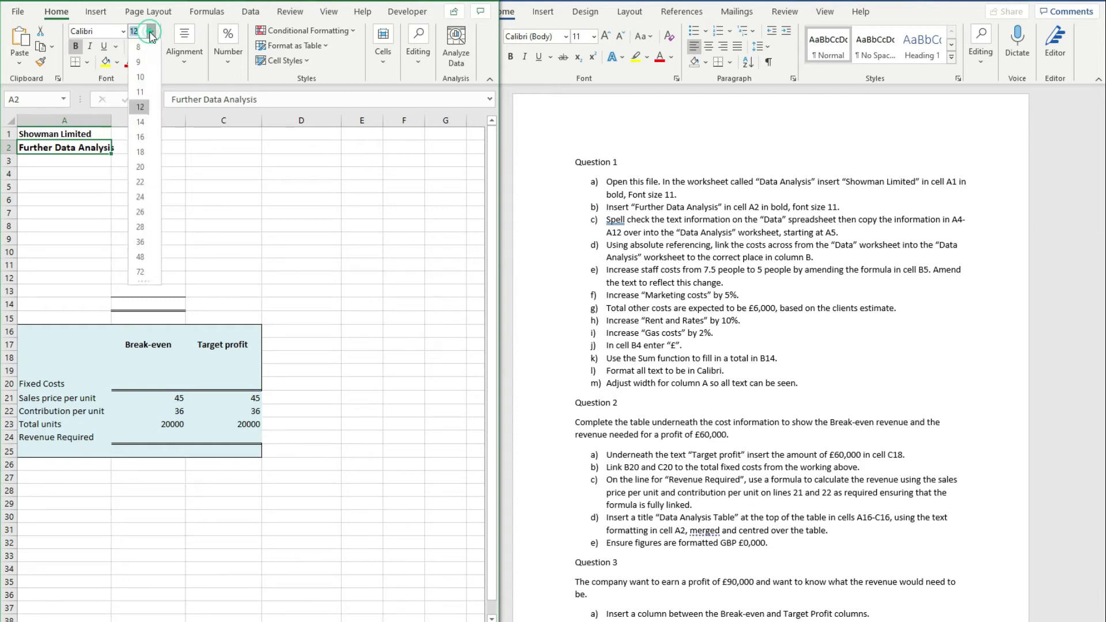
left_click(141, 92)
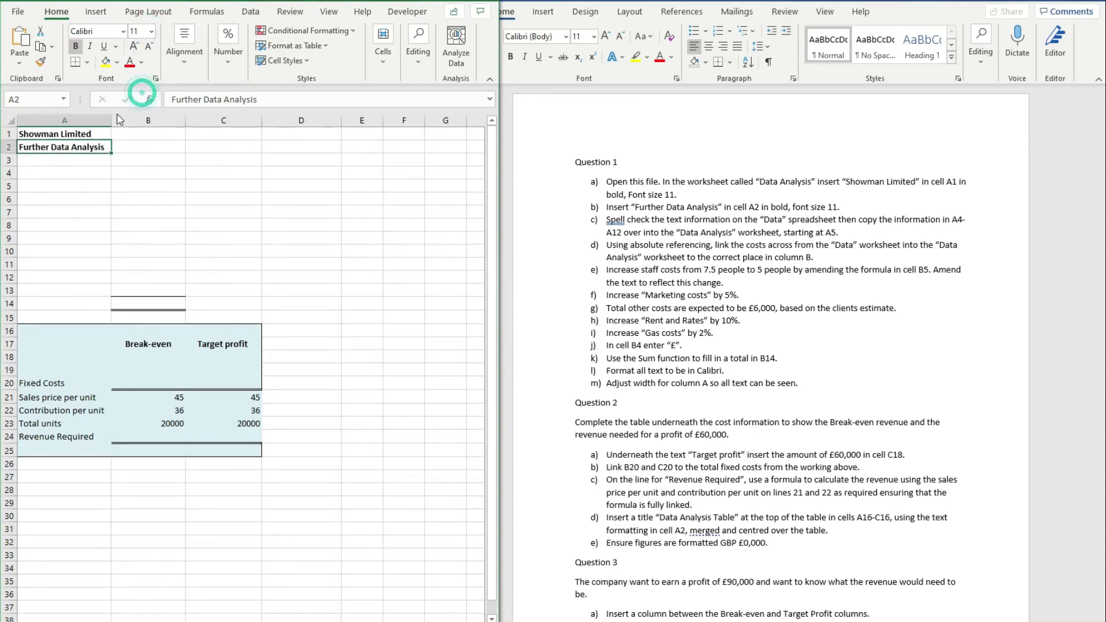
left_click(87, 135)
key("ctrl+z")
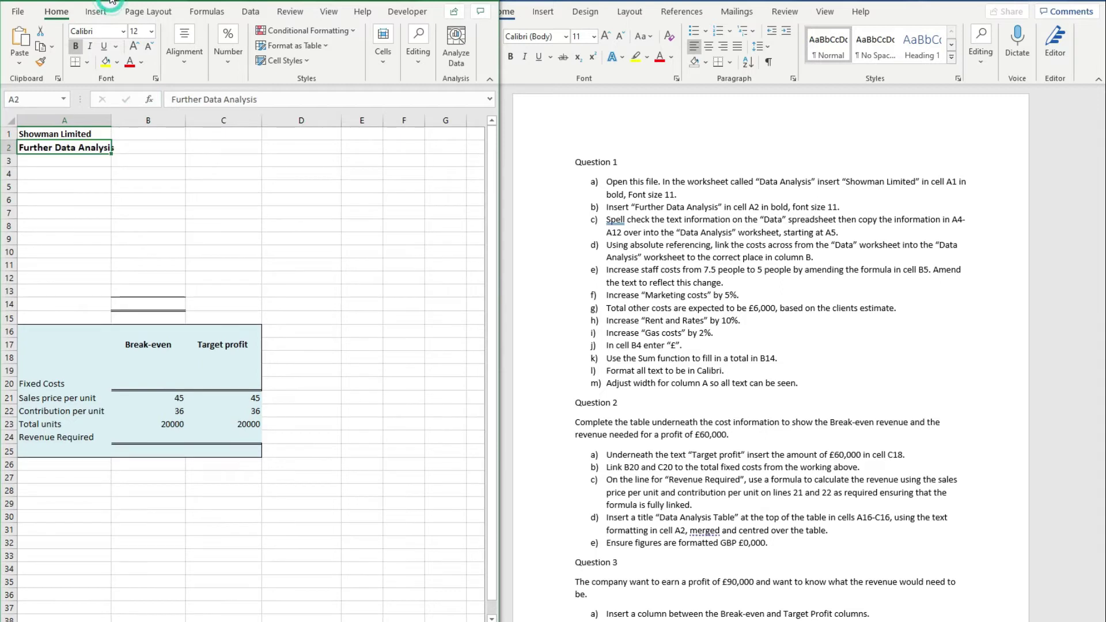
Copy A1's bold size-11 formatting onto A2 with Format Painter and check both cells.
left_click(96, 133)
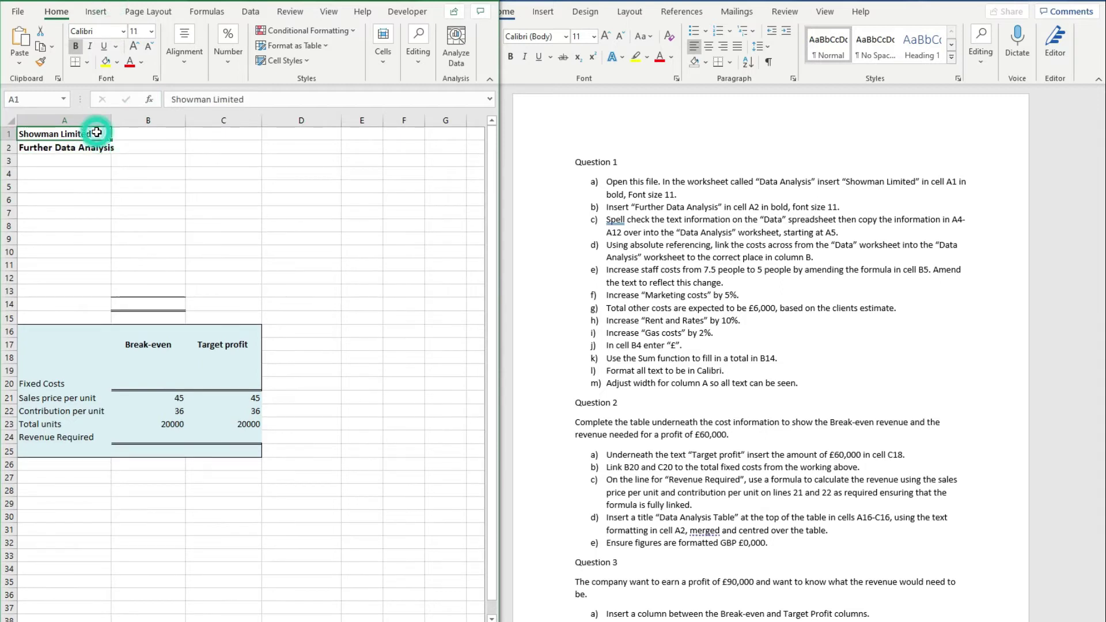
left_click(40, 62)
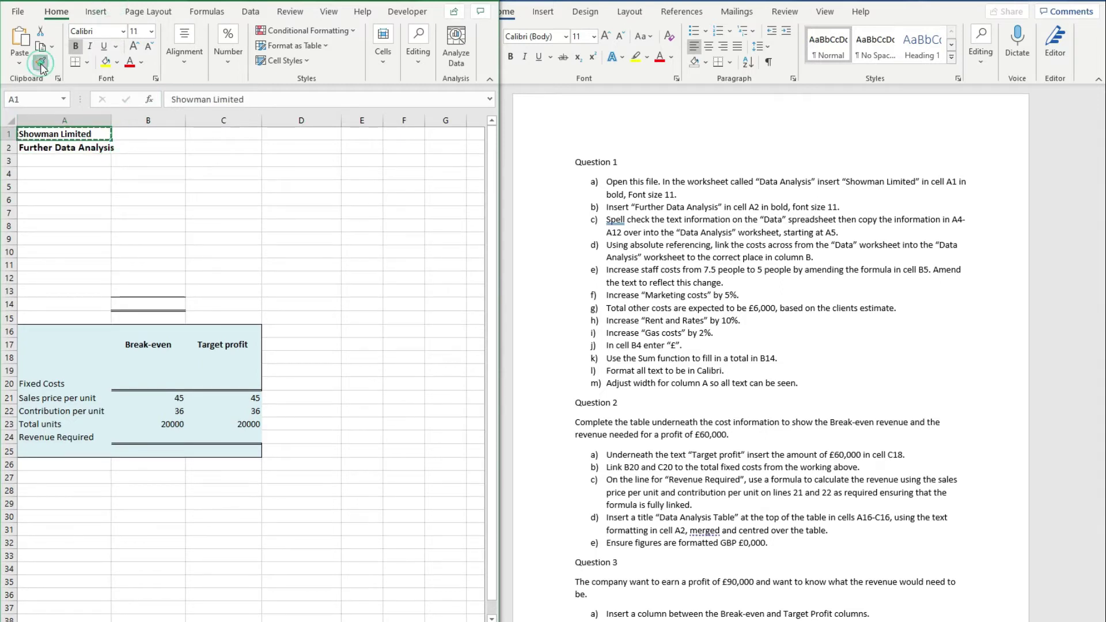
left_click(81, 146)
left_click(84, 134)
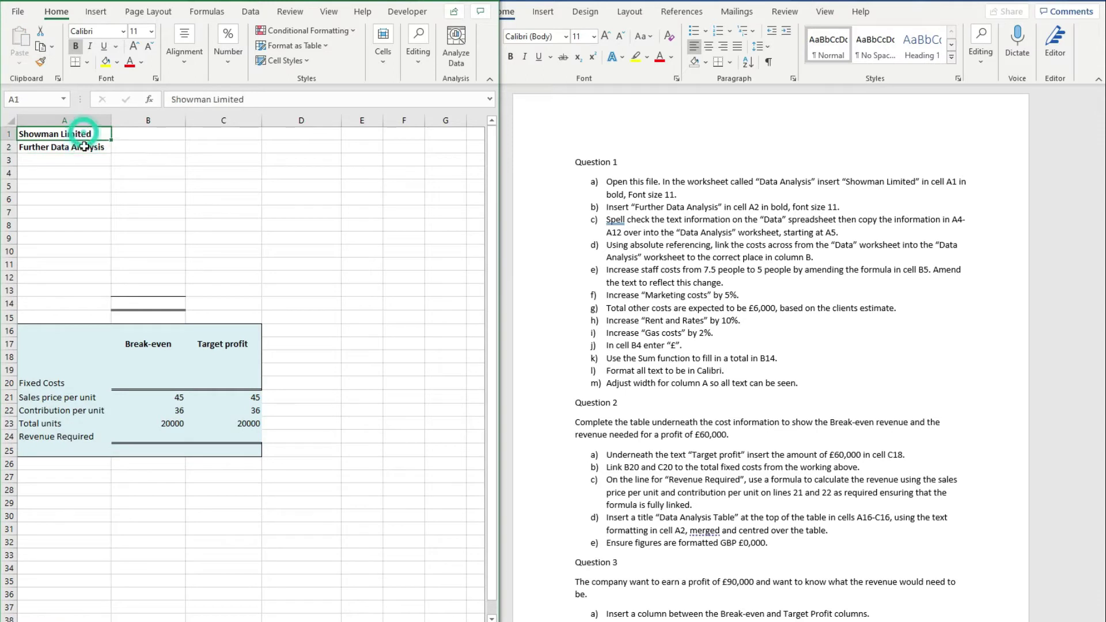
left_click(85, 146)
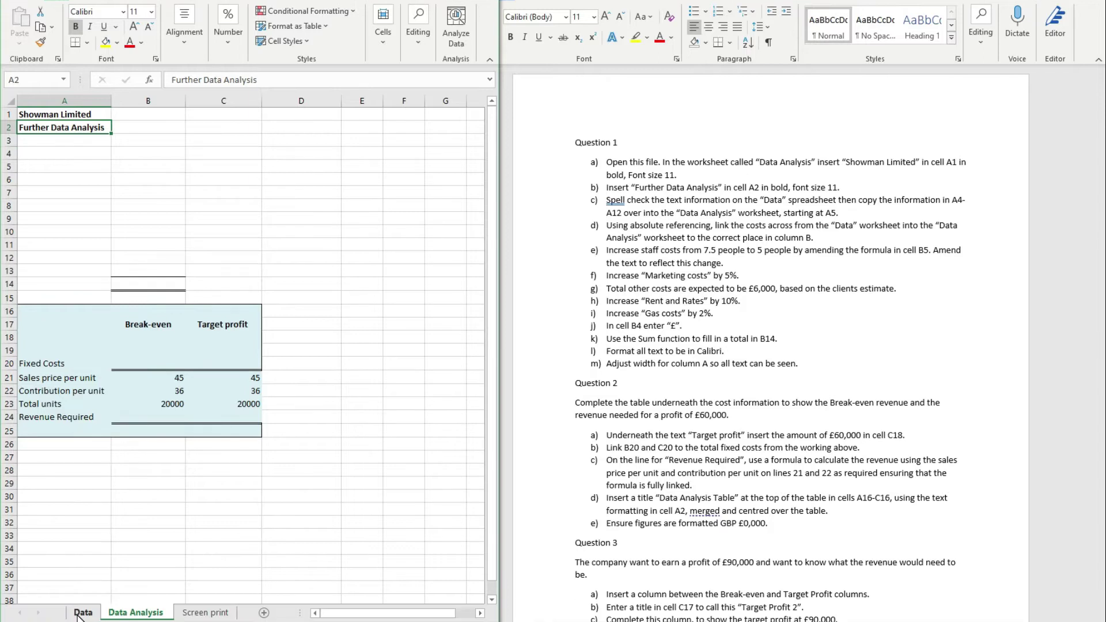
Spell-check column A of the Data sheet, changing Pohne to Phone and Genral to General.
left_click(87, 614)
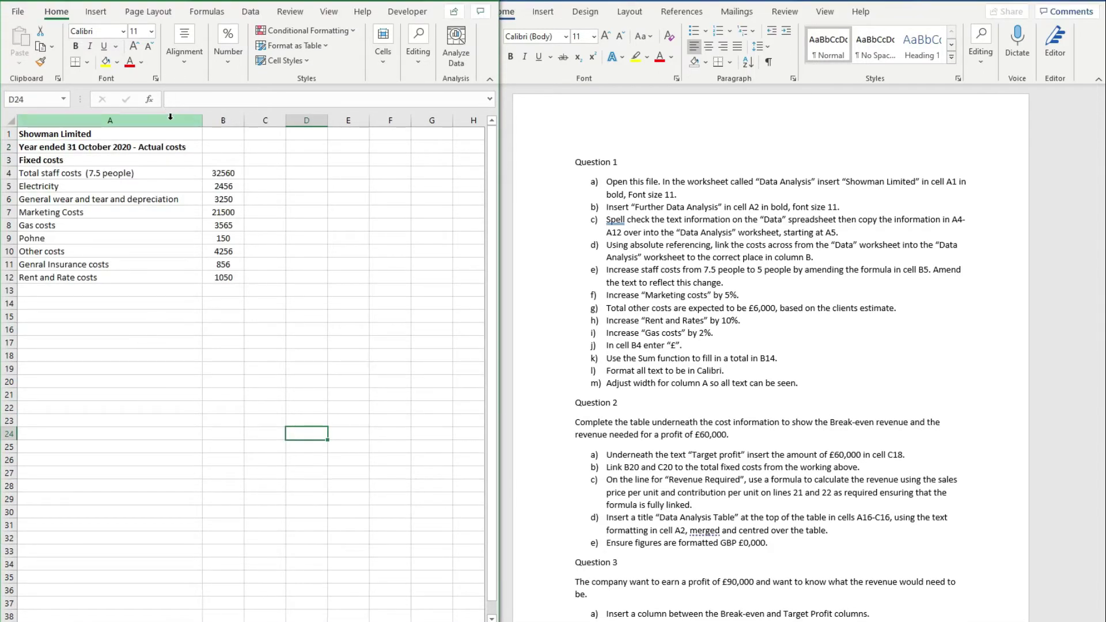
left_click(171, 117)
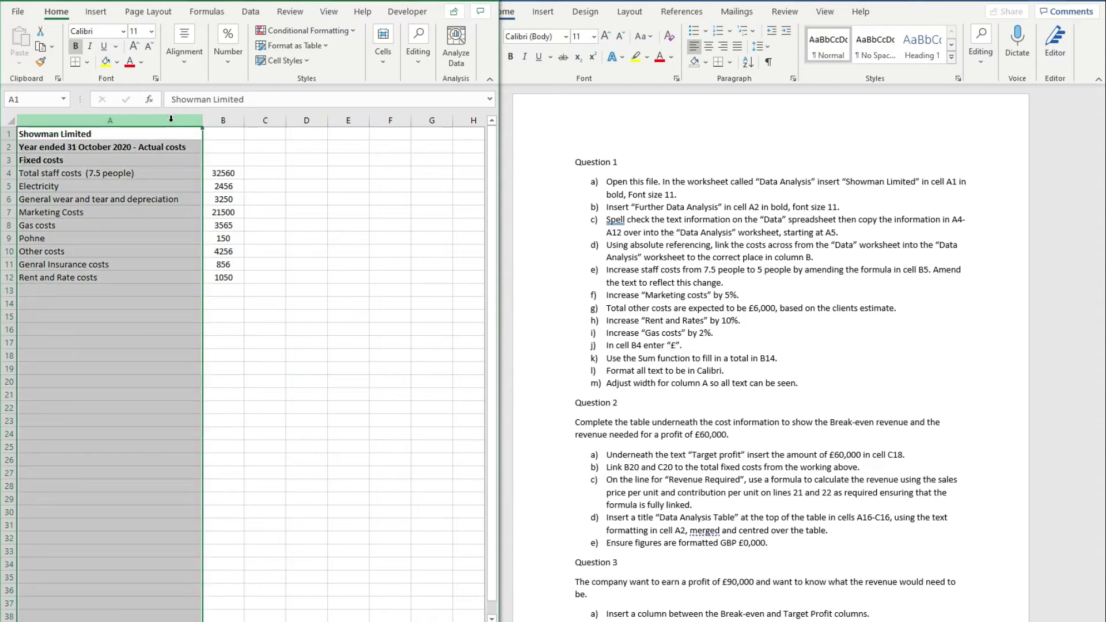
left_click(290, 12)
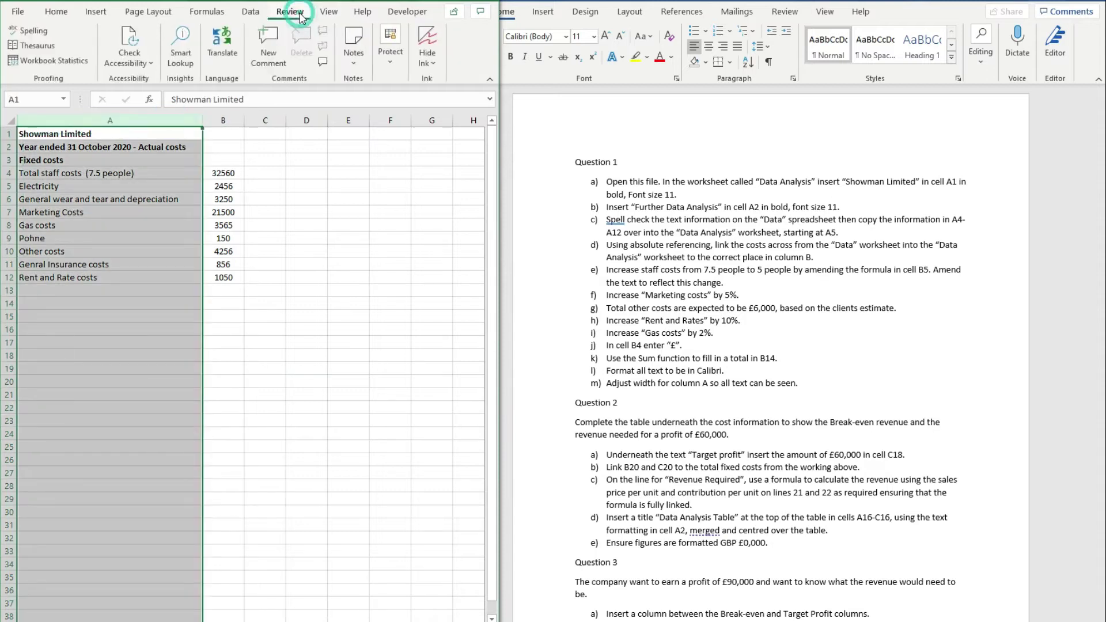
left_click(46, 32)
left_click_drag(417, 142, 294, 123)
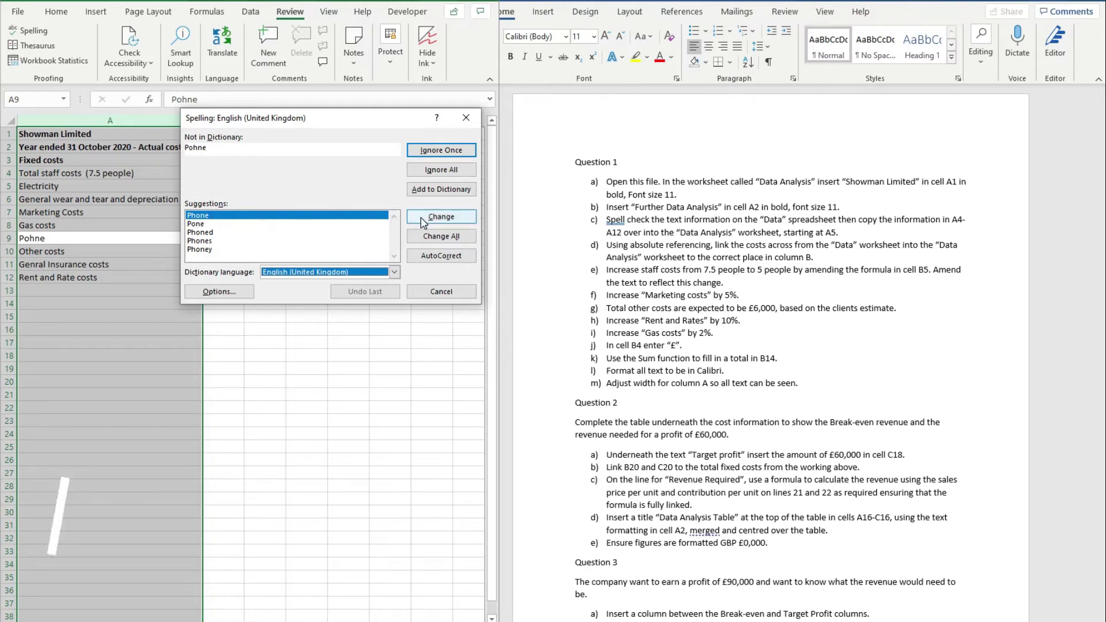
left_click(441, 217)
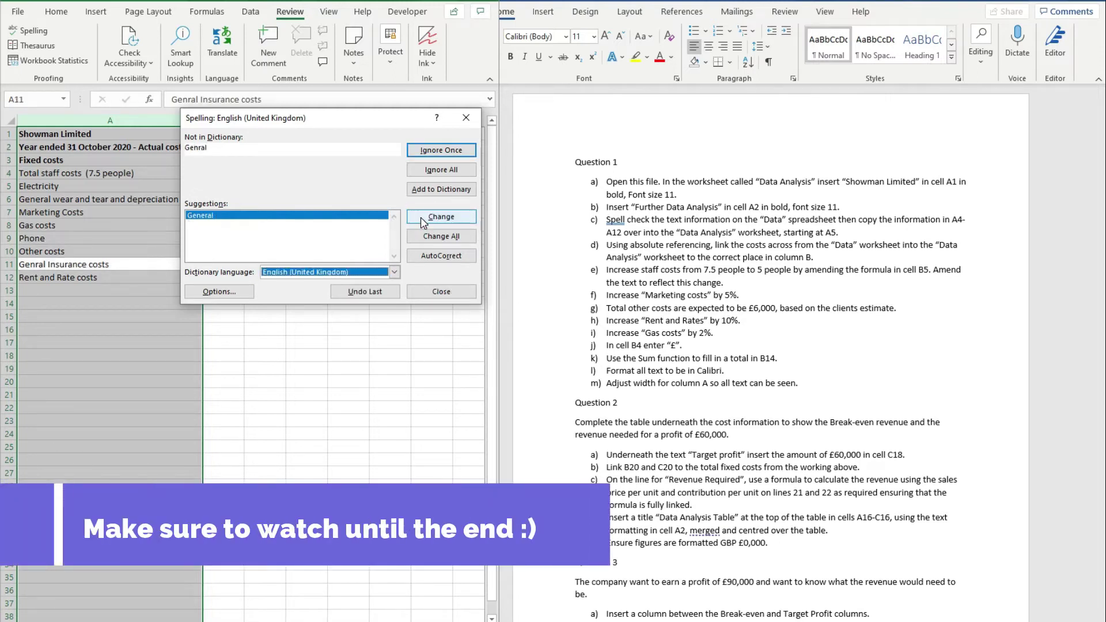
left_click(440, 217)
left_click_drag(562, 302, 318, 184)
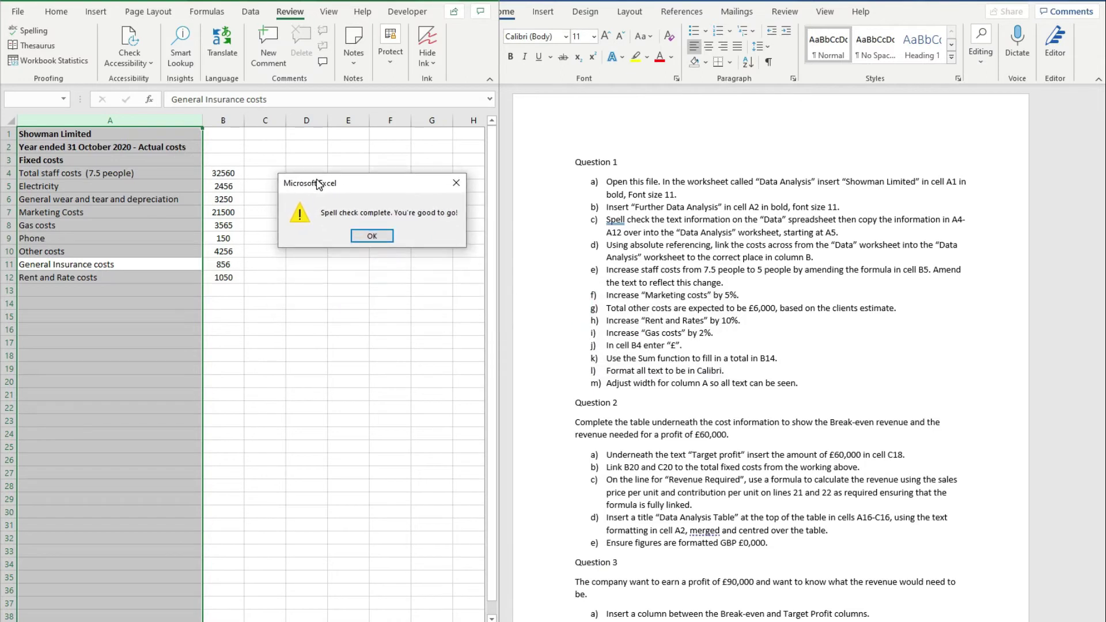
left_click(372, 236)
Shade the finished tasks a to c light green in the Word task list.
left_click(376, 237)
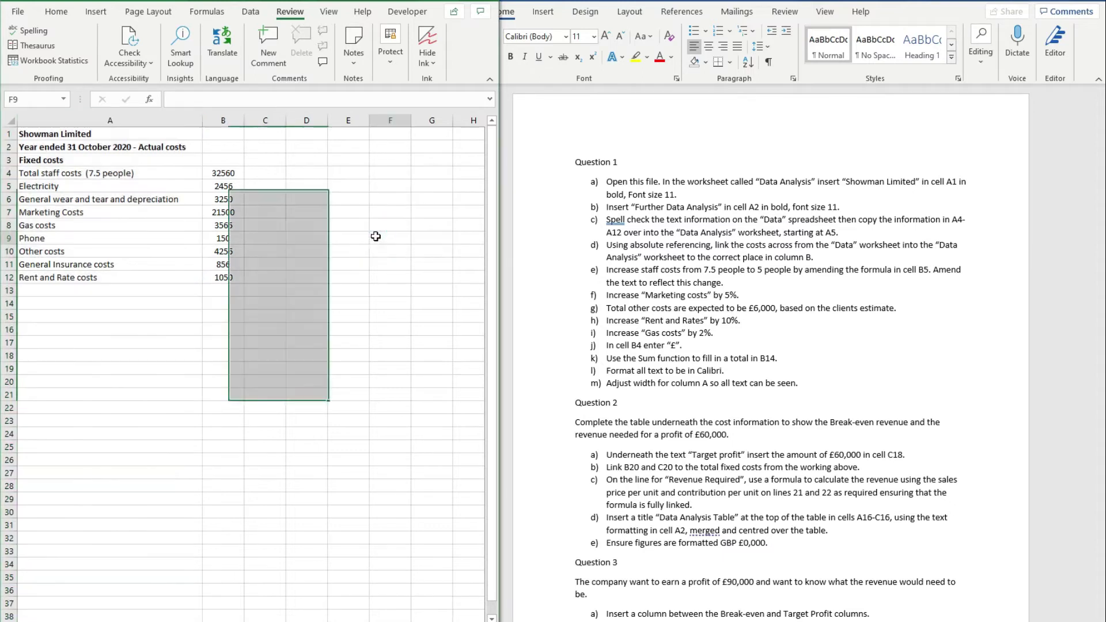
left_click(797, 241)
left_click_drag(841, 232, 605, 182)
left_click(706, 62)
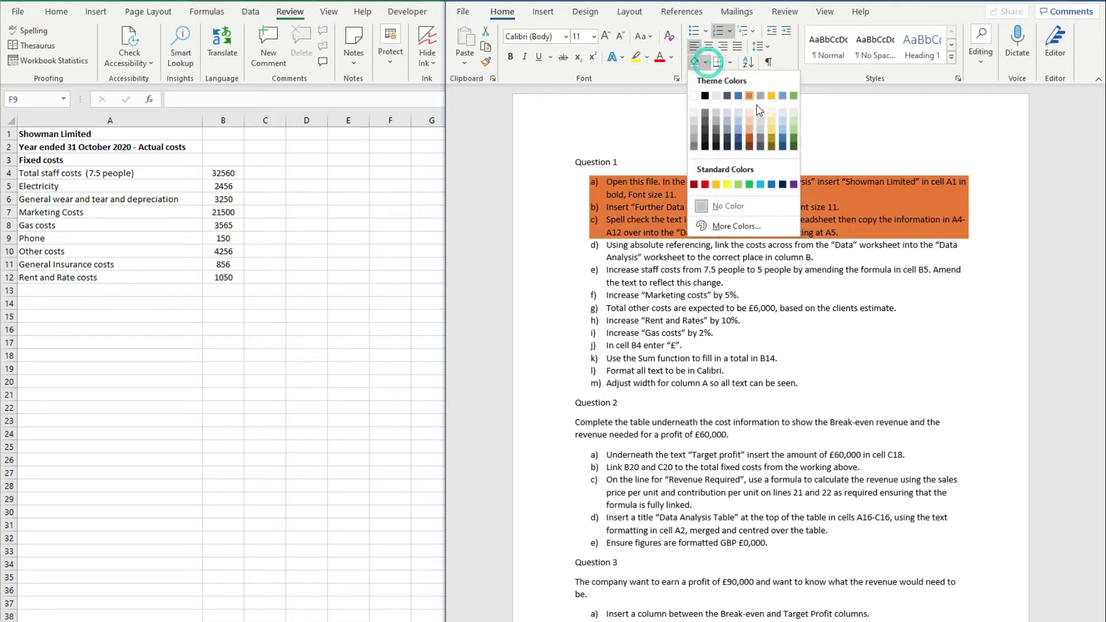
left_click(793, 107)
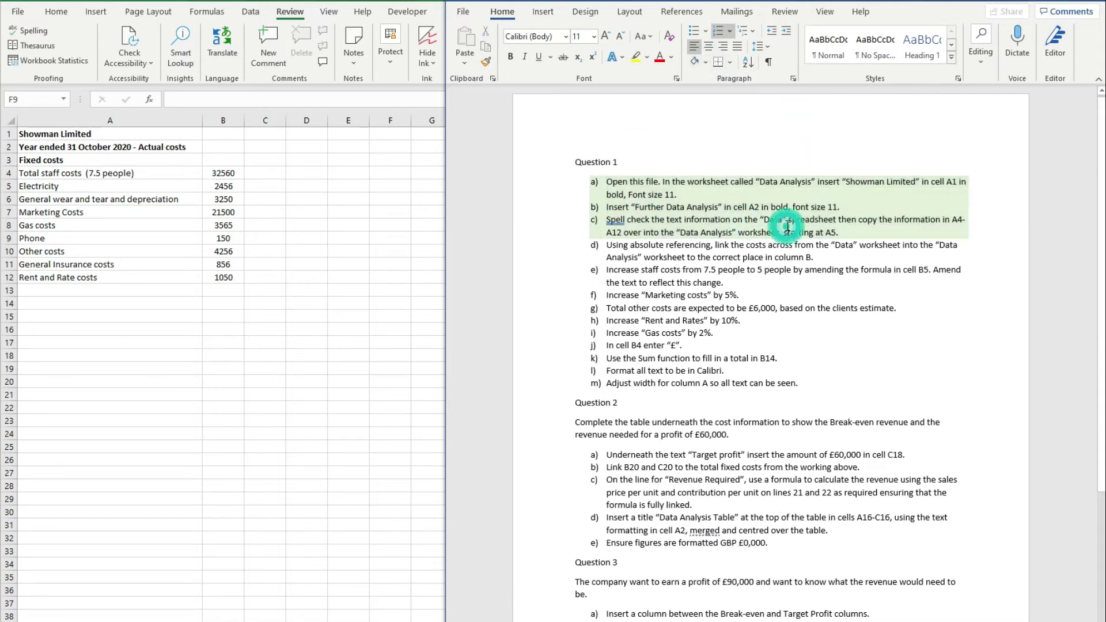
left_click(317, 242)
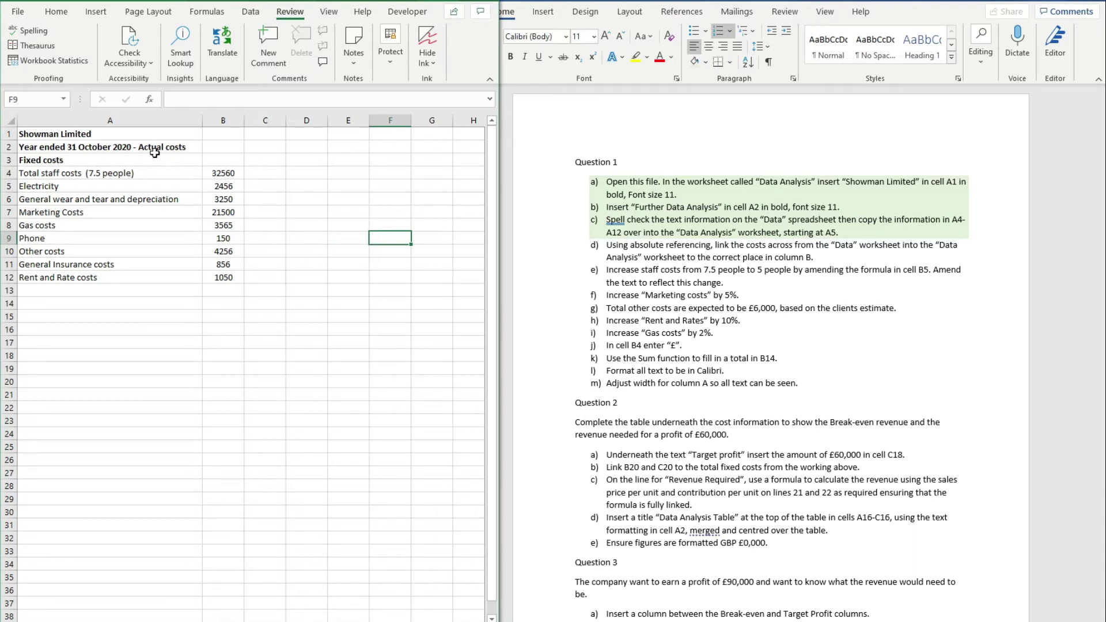
Copy the cost labels A4:A12 from the Data sheet and paste them at A5 of Data Analysis.
left_click_drag(120, 173, 121, 277)
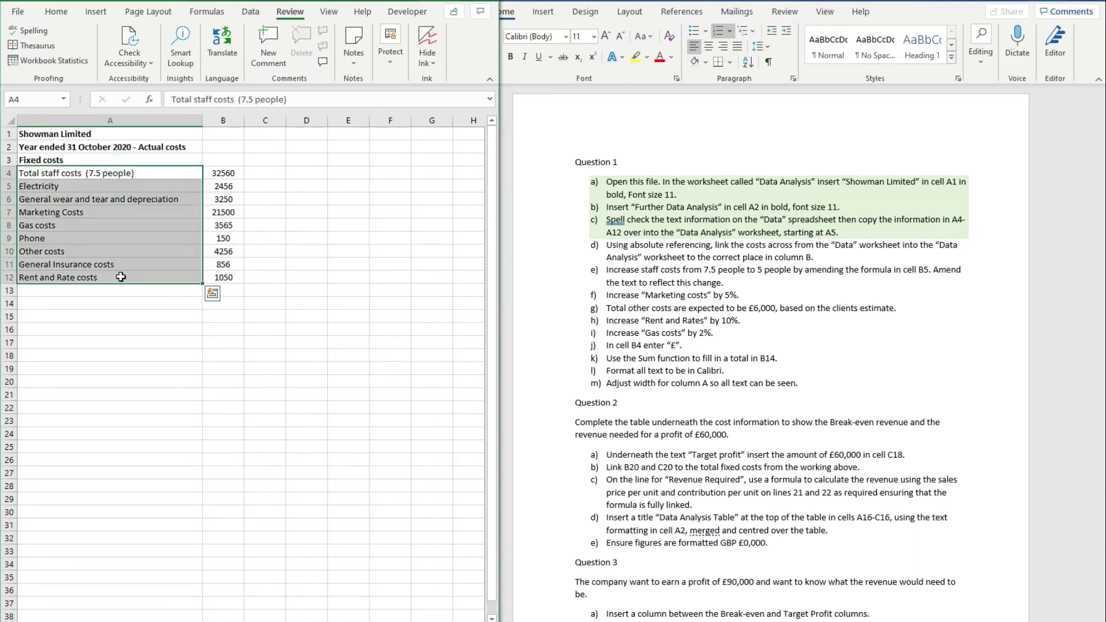
right_click(137, 212)
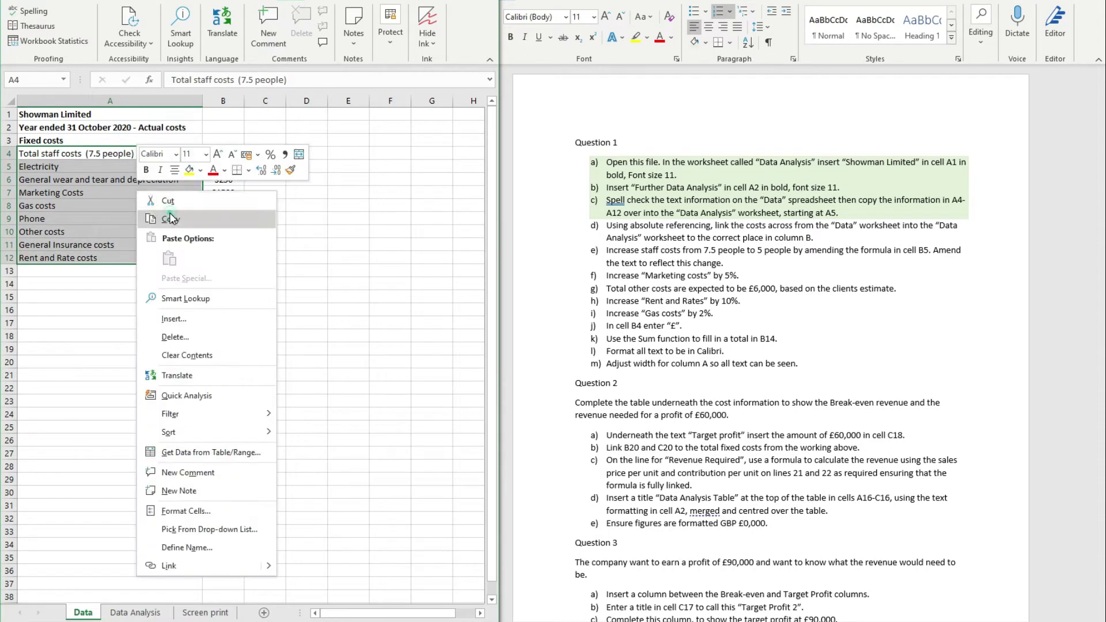
left_click(171, 219)
left_click(134, 612)
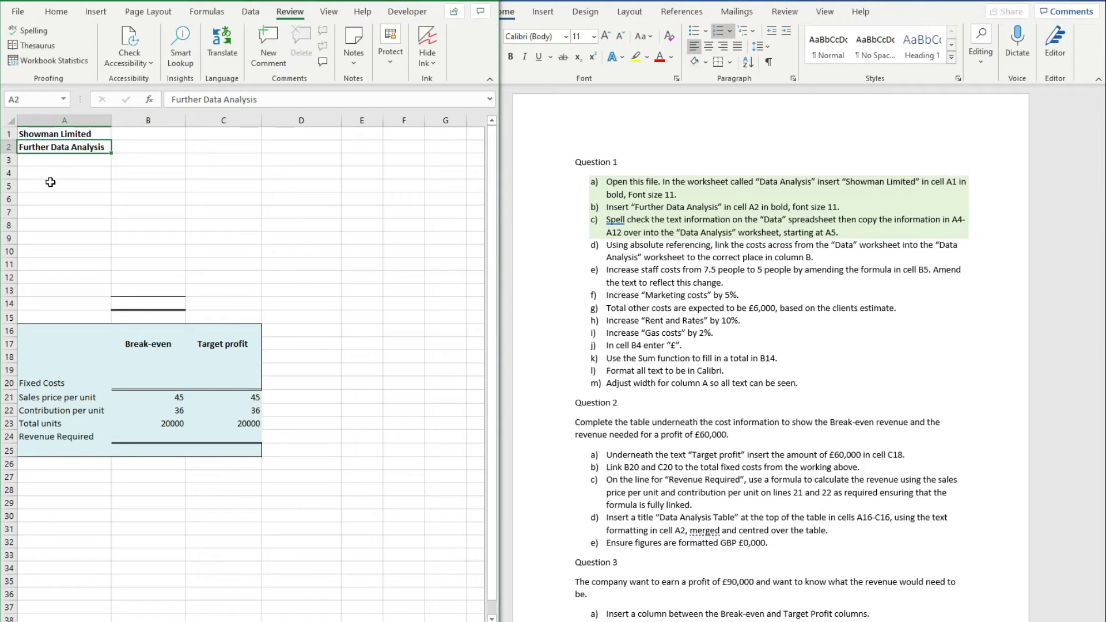
right_click(51, 182)
left_click(101, 247)
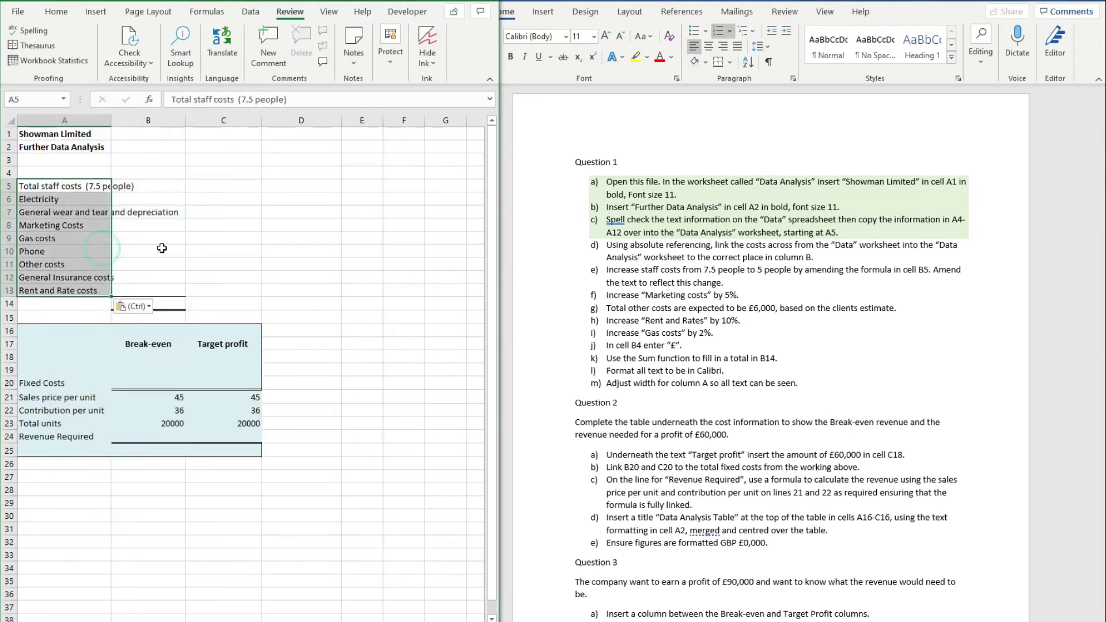
left_click(745, 243)
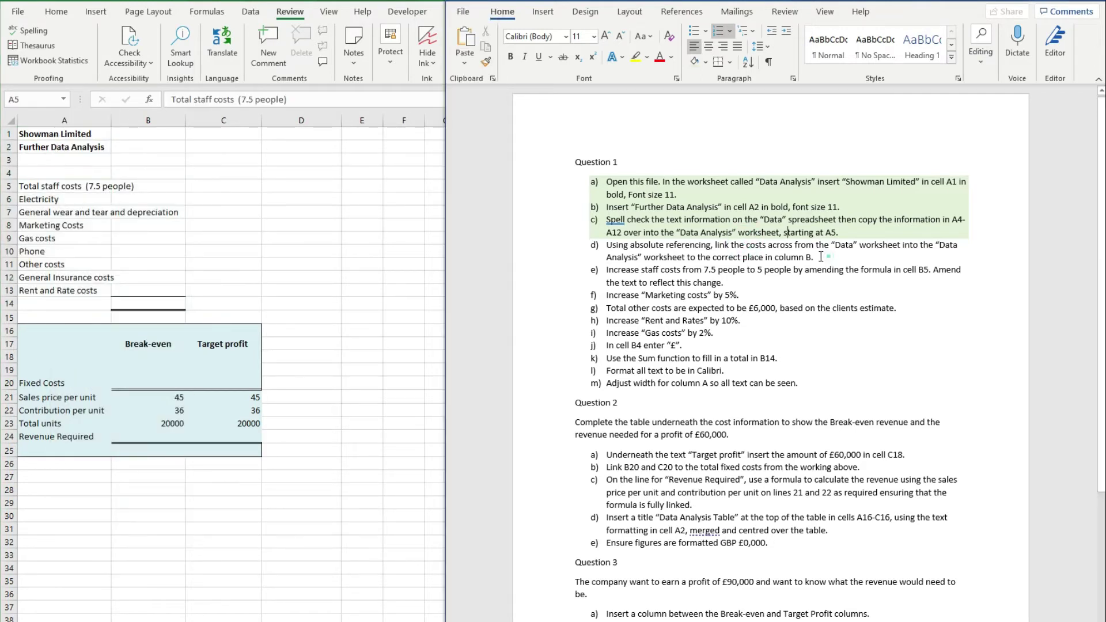
left_click(689, 247)
left_click(325, 218)
left_click(314, 210)
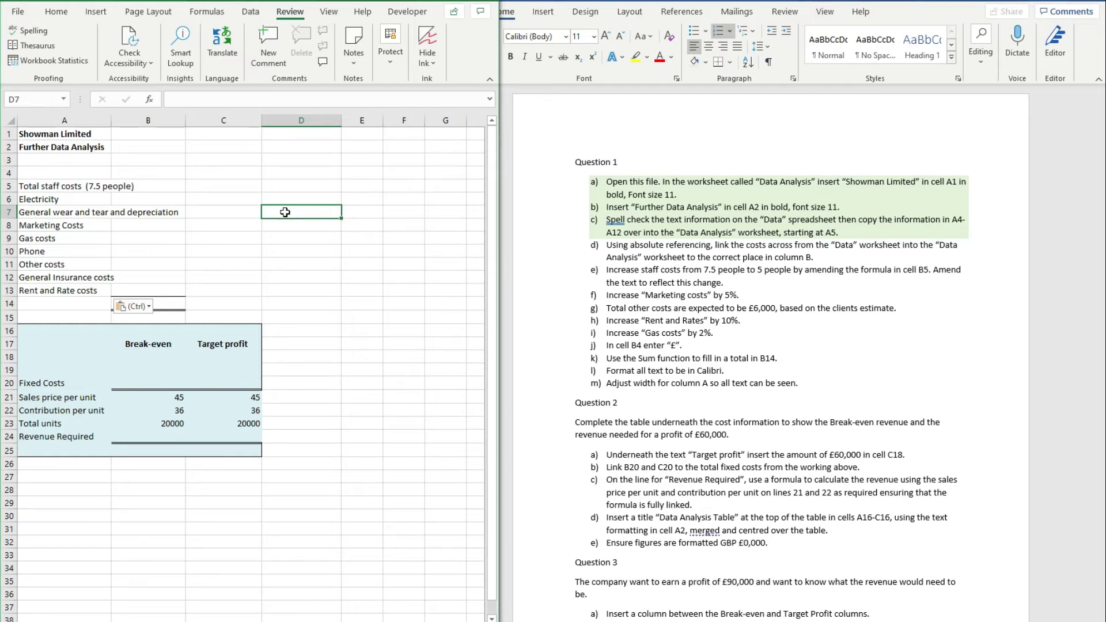
Link B5 to =Data!B4 and fill the formula down to B13.
left_click(167, 187)
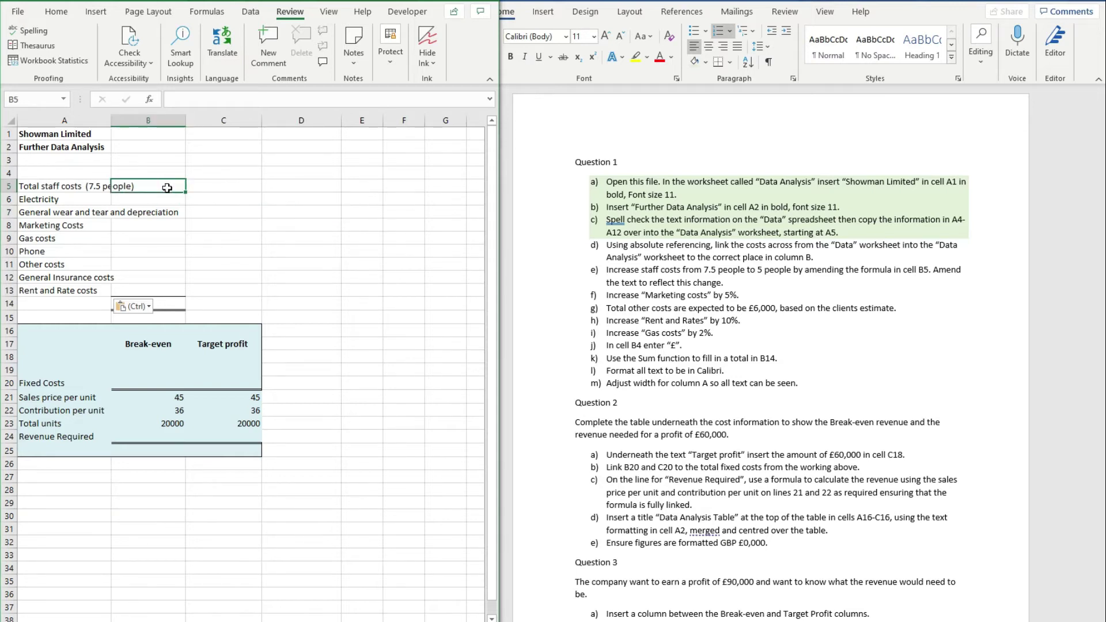
type("=")
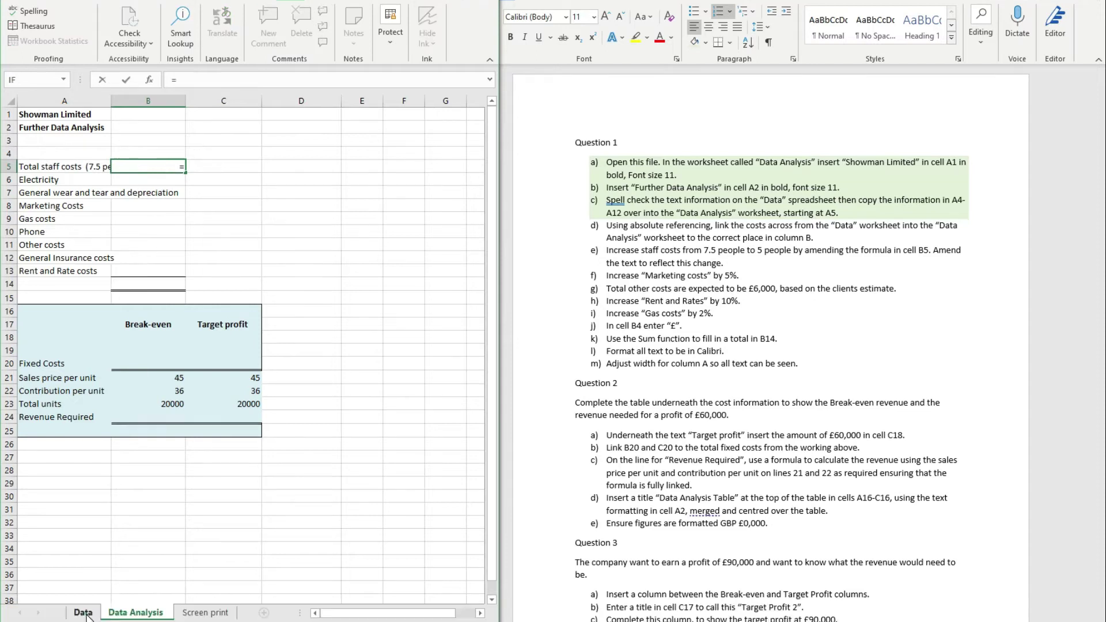
left_click(83, 612)
left_click(230, 153)
key("Return")
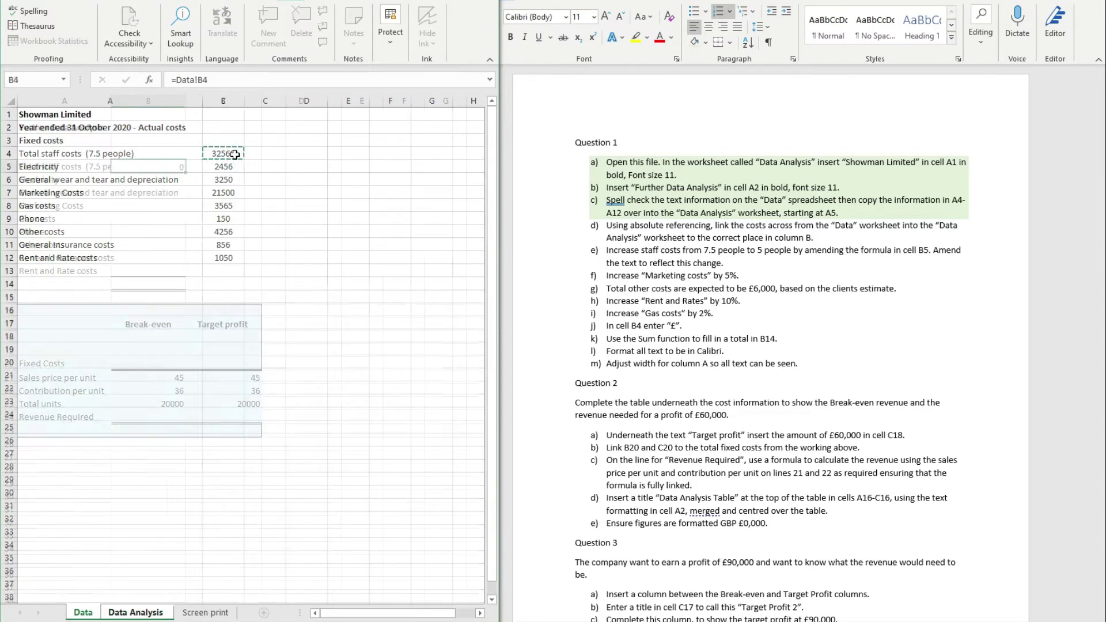
left_click(157, 164)
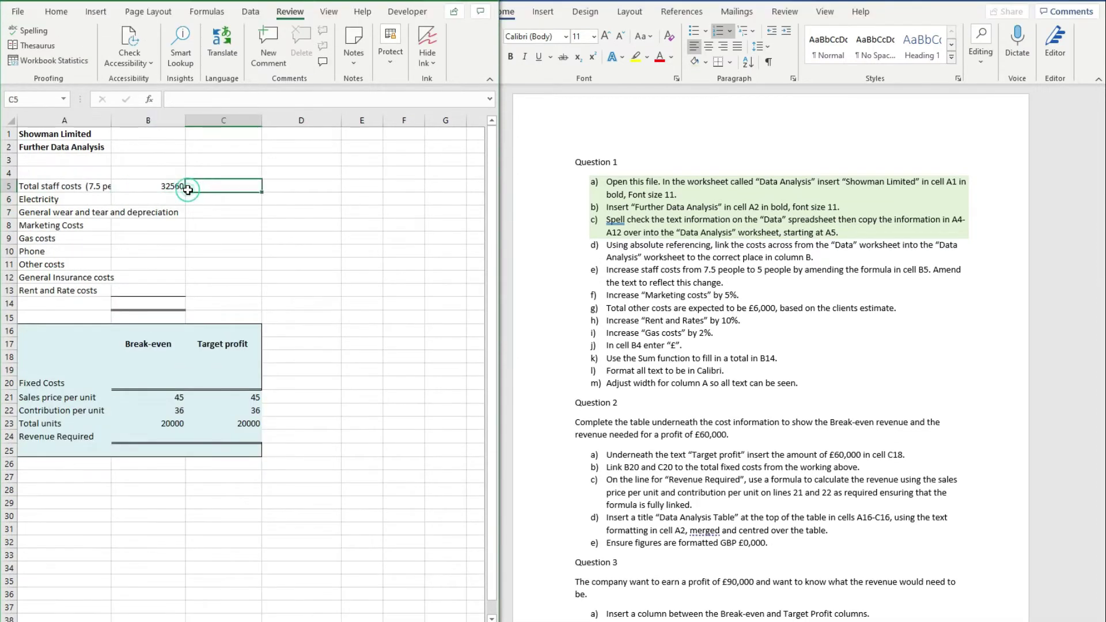
left_click_drag(186, 172, 183, 279)
left_click(227, 290)
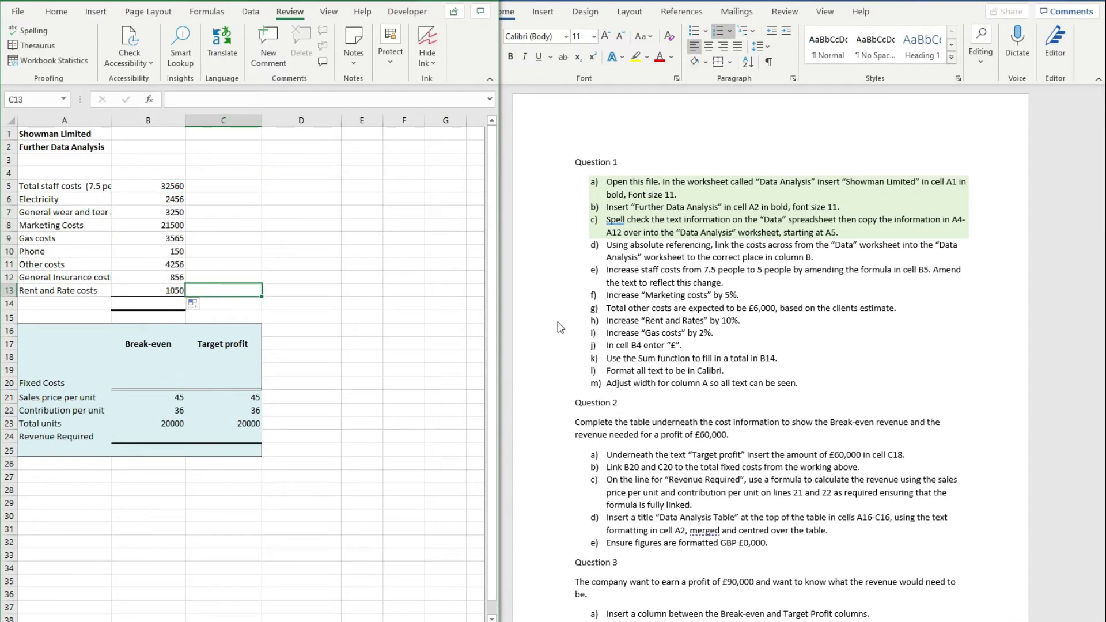
Shade task d green in the Word brief and compare values against the Data sheet.
left_click(781, 261)
left_click_drag(739, 232, 815, 258)
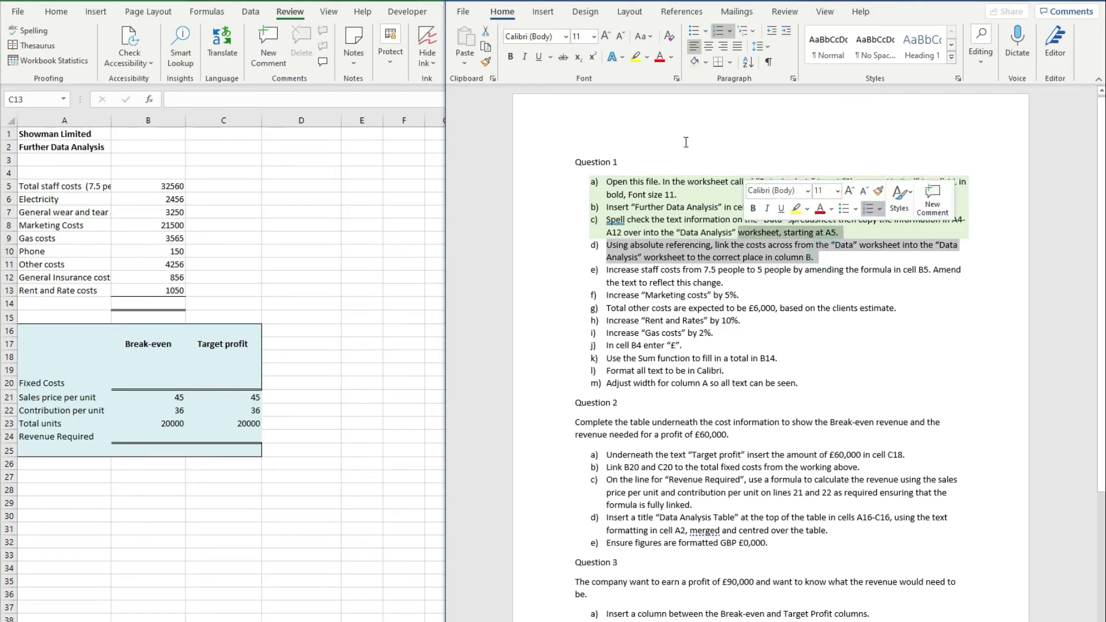
left_click(699, 60)
left_click(298, 270)
key("ctrl+Page_Up")
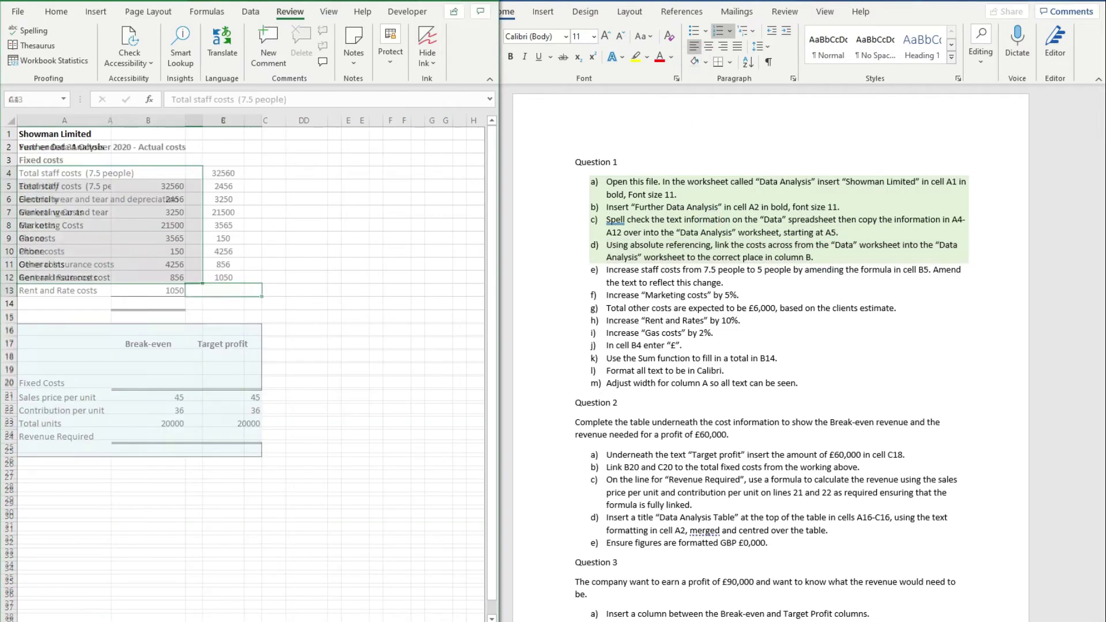
key("ctrl+Page_Down")
key("ctrl+Page_Up")
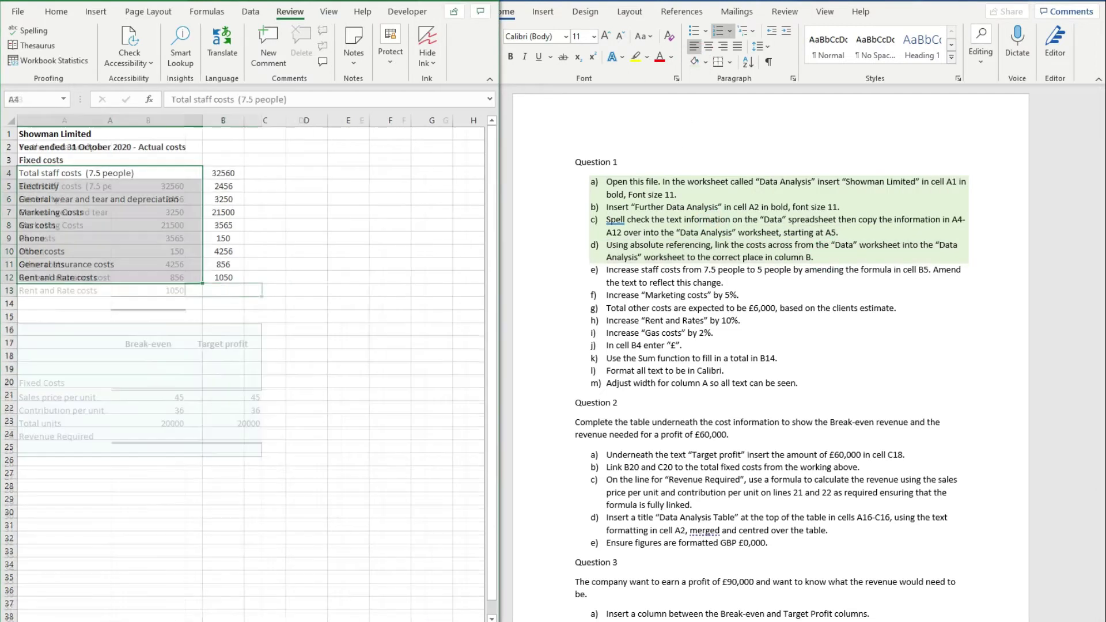
Change B5's formula to =Data!B4/7.5*5, giving 21706.67 for five people.
left_click(692, 311)
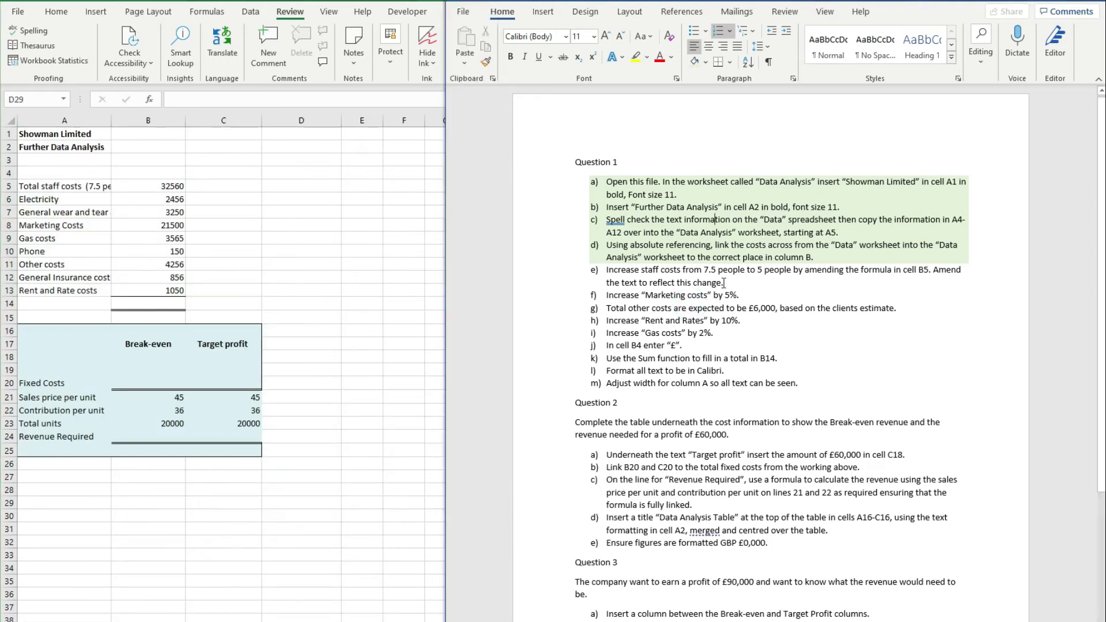
left_click(354, 234)
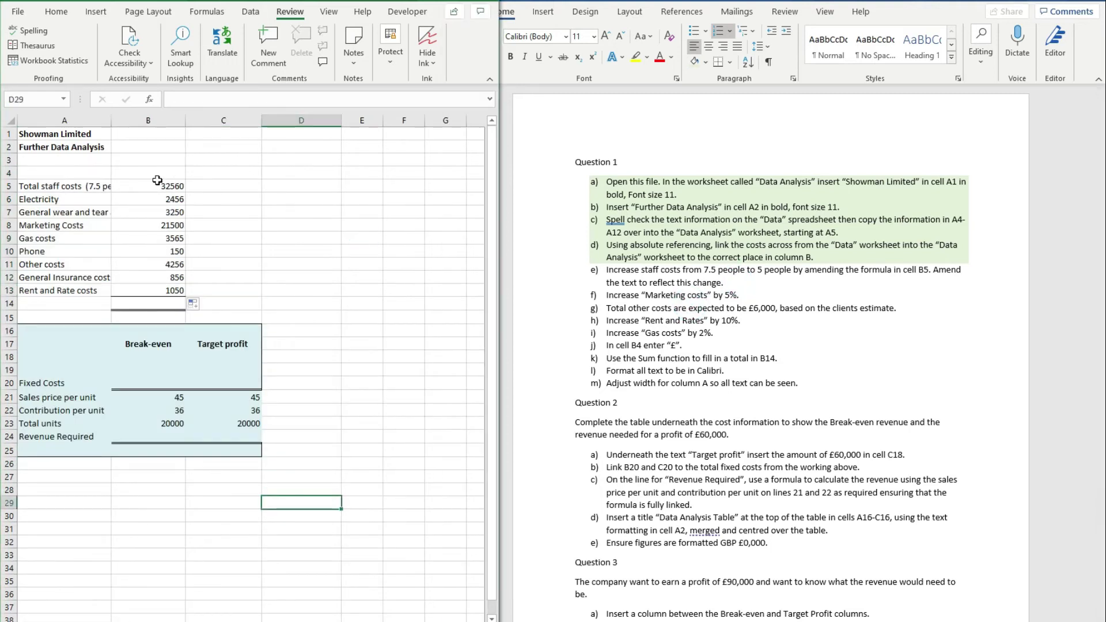
left_click(98, 186)
key("Right")
left_click(137, 186)
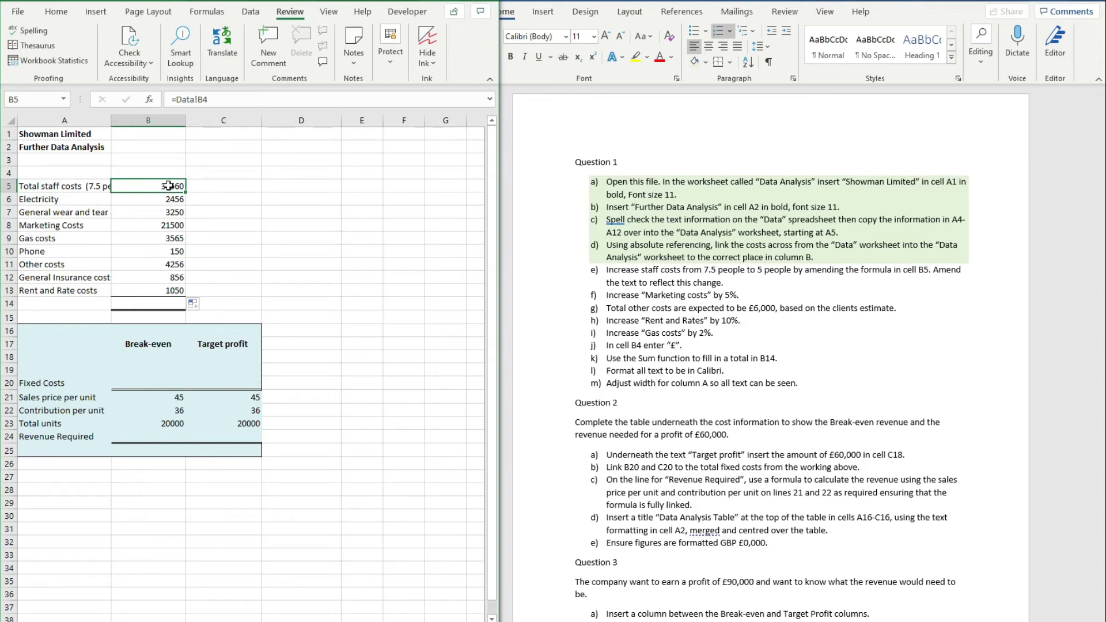
left_click(331, 99)
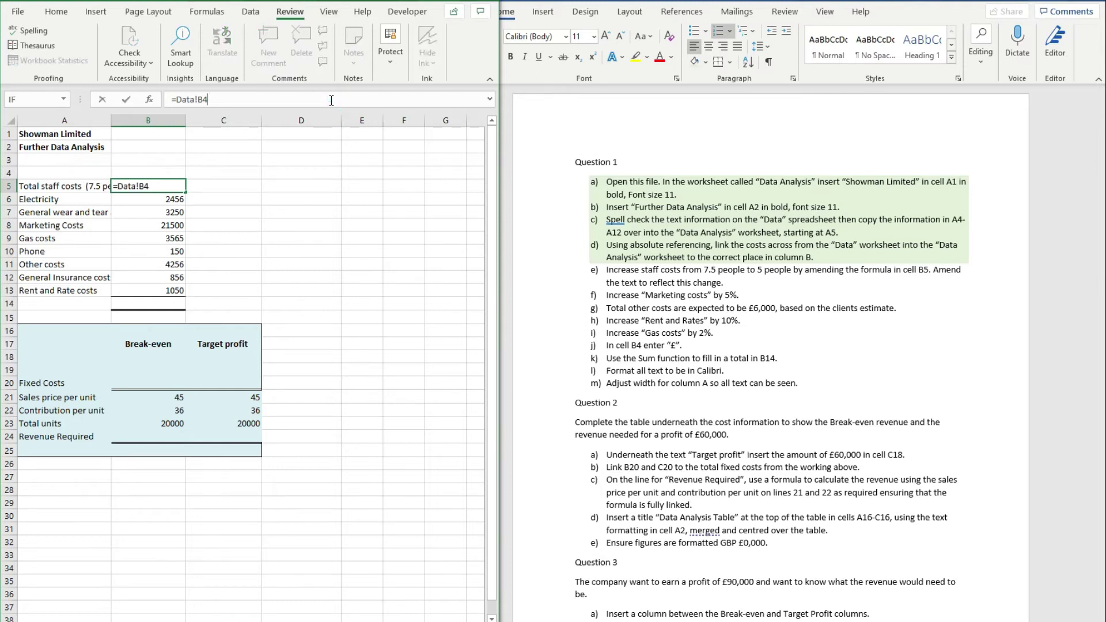
type("/7.5*5")
key("Return")
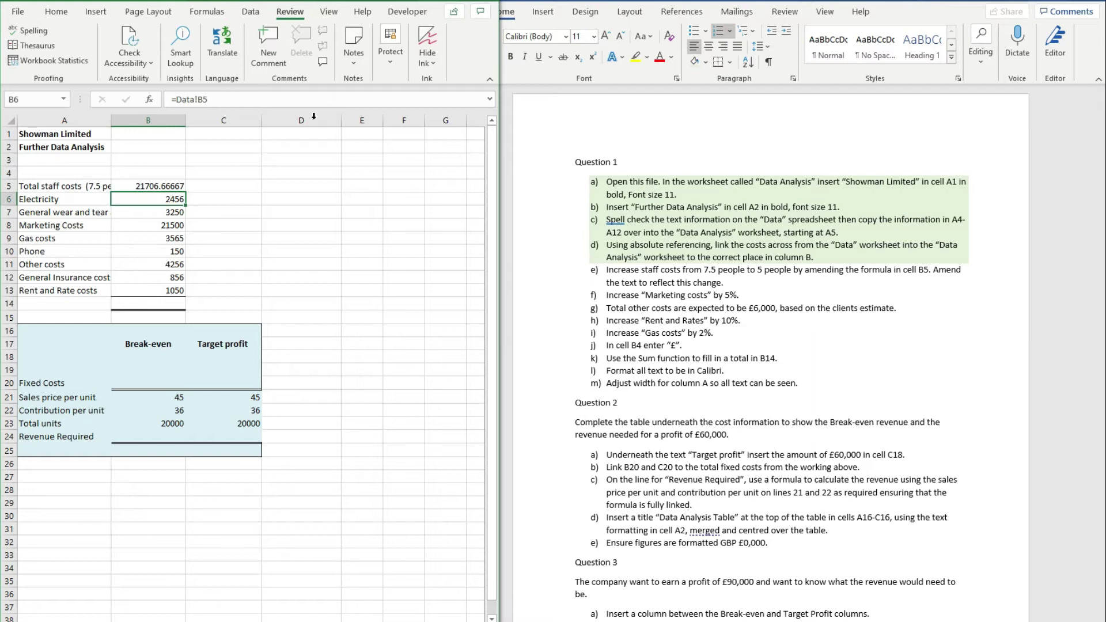
left_click(177, 183)
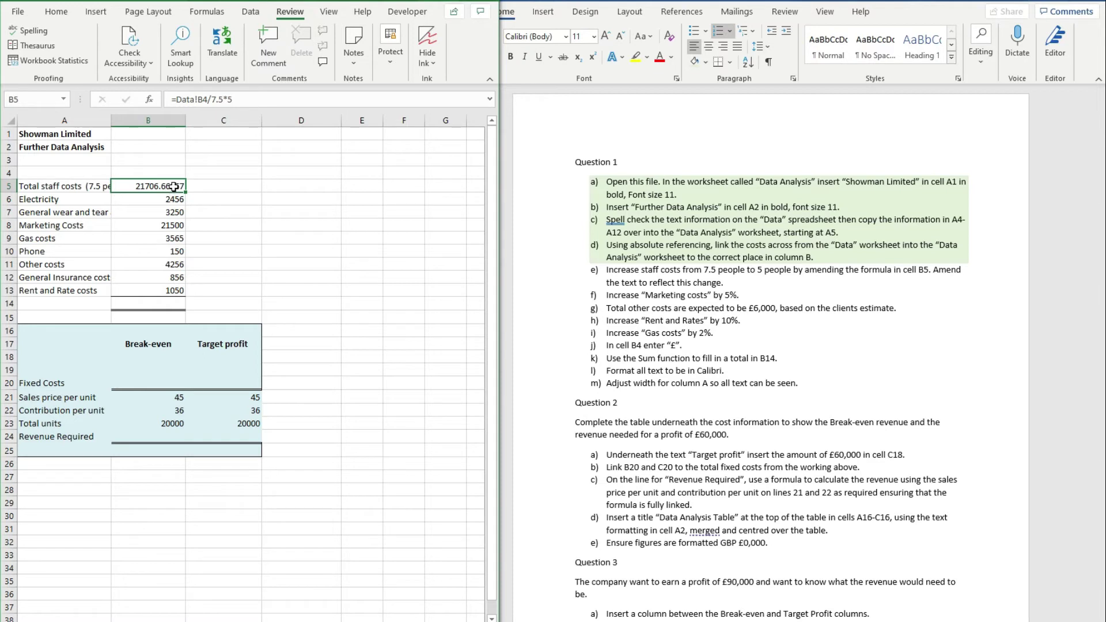
Change the A5 label from 7.5 to 5.0 people and shade task e green.
left_click(93, 186)
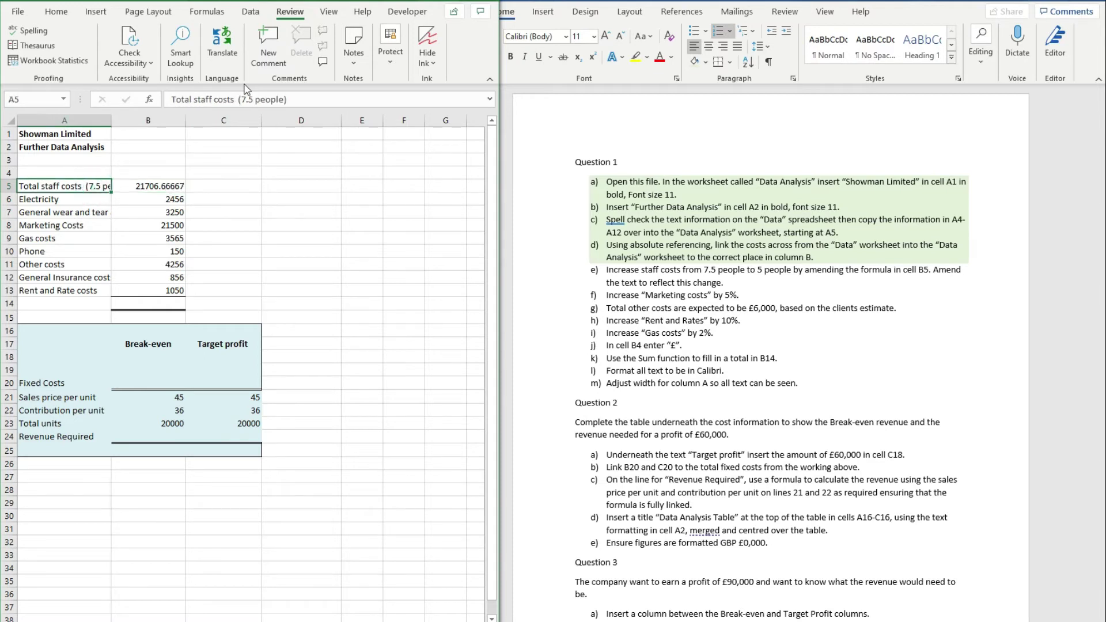
double_click(248, 99)
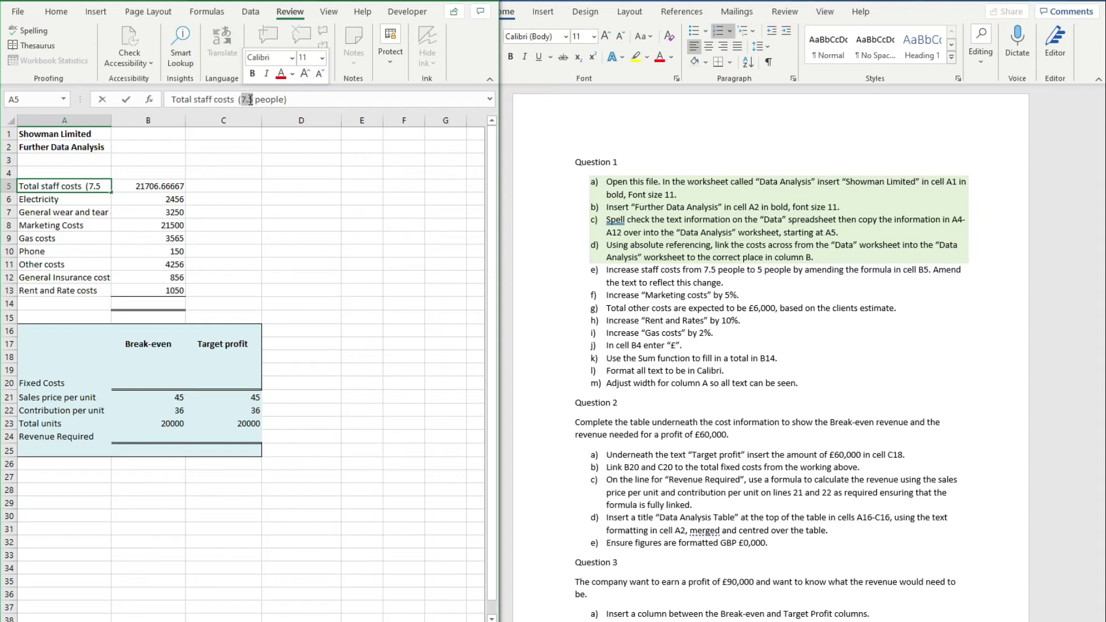
type("5.0")
key("Return")
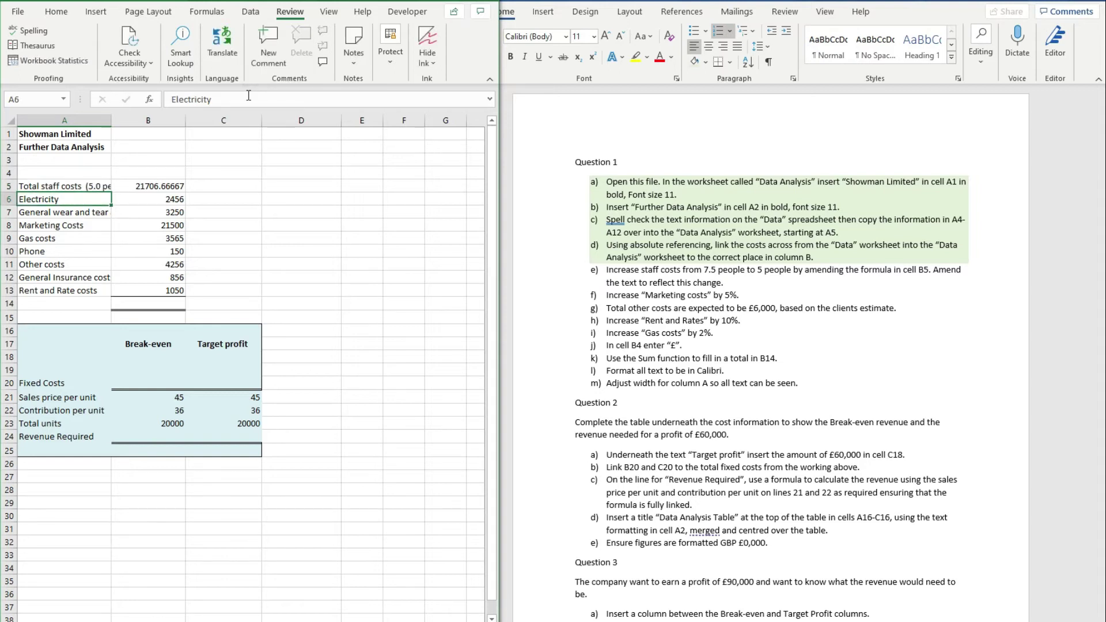
left_click(707, 276)
left_click_drag(729, 283, 687, 257)
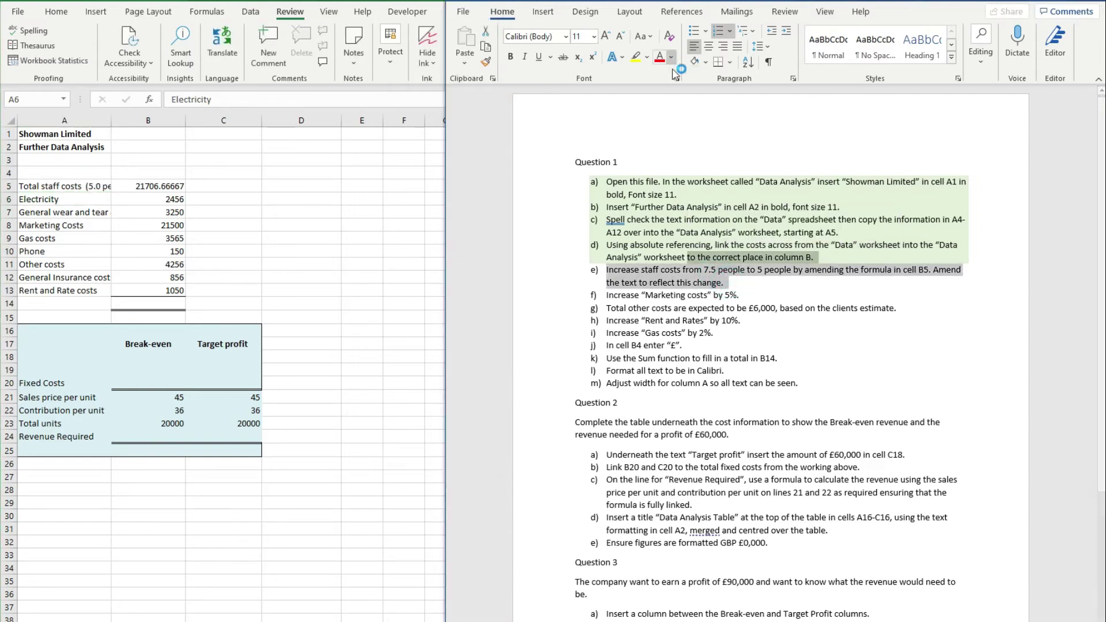
left_click(694, 62)
Raise Marketing Costs in B8 by 5% to 22575 with =Data!B7*1.05.
left_click(339, 243)
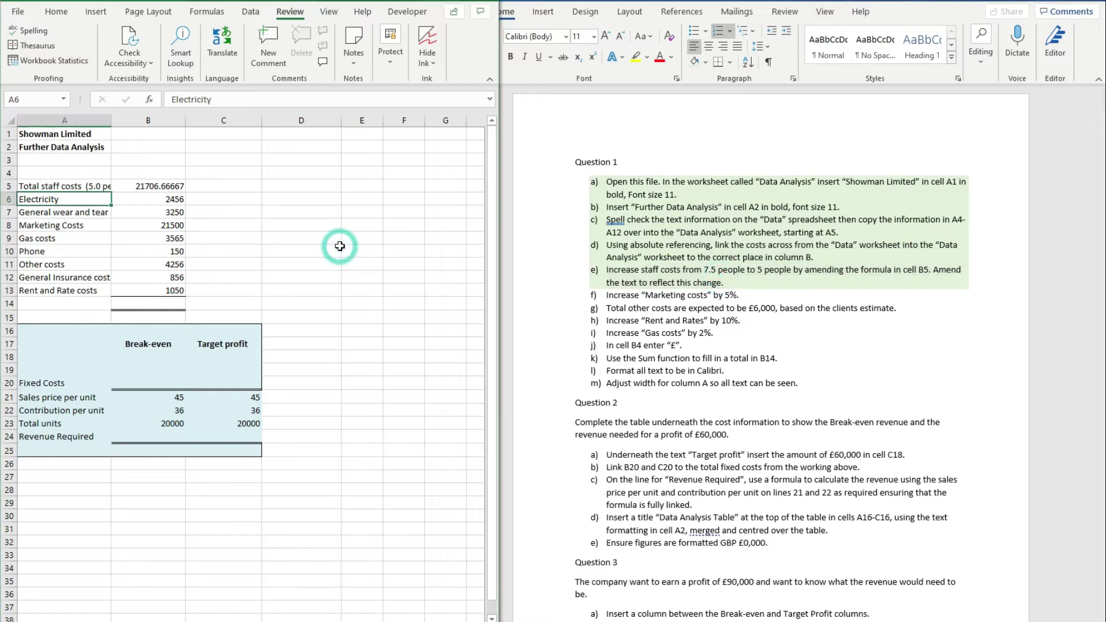
left_click(147, 224)
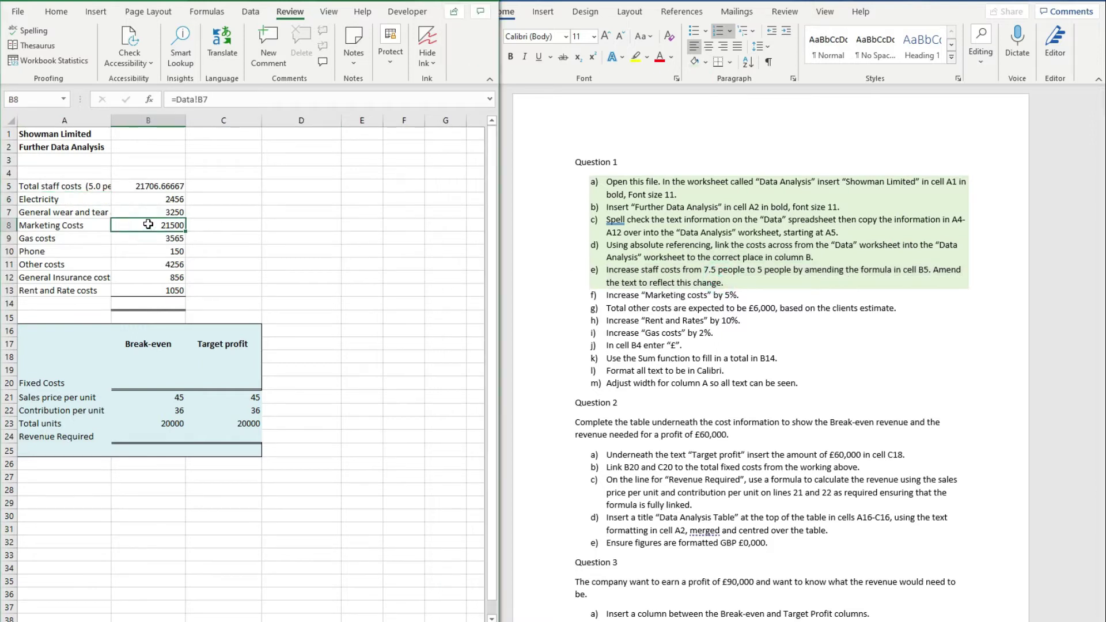
left_click(228, 99)
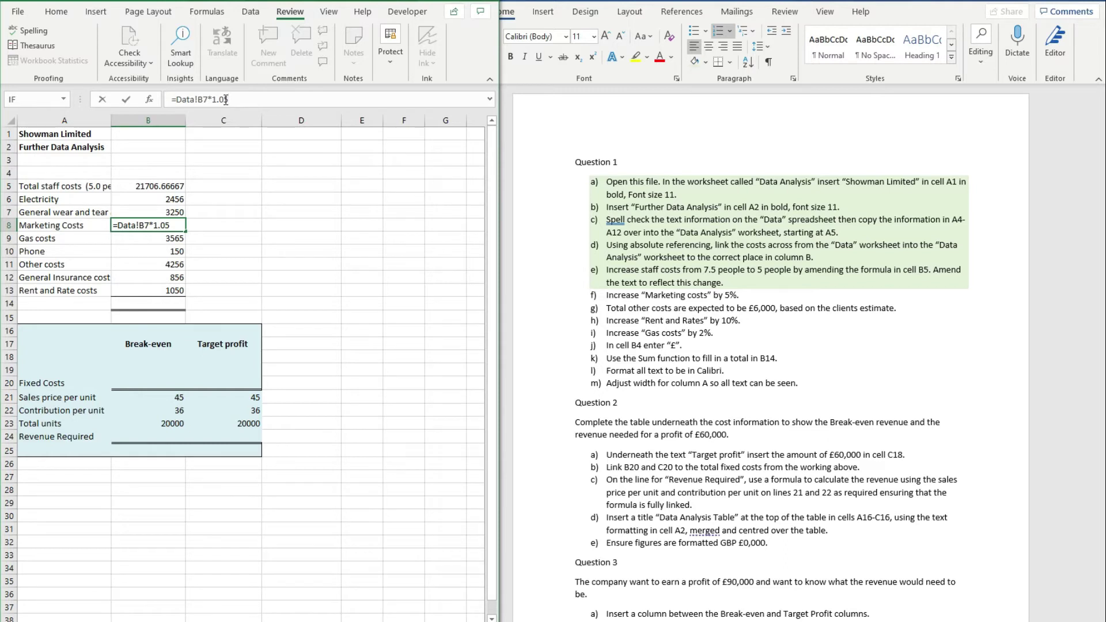
key("Return")
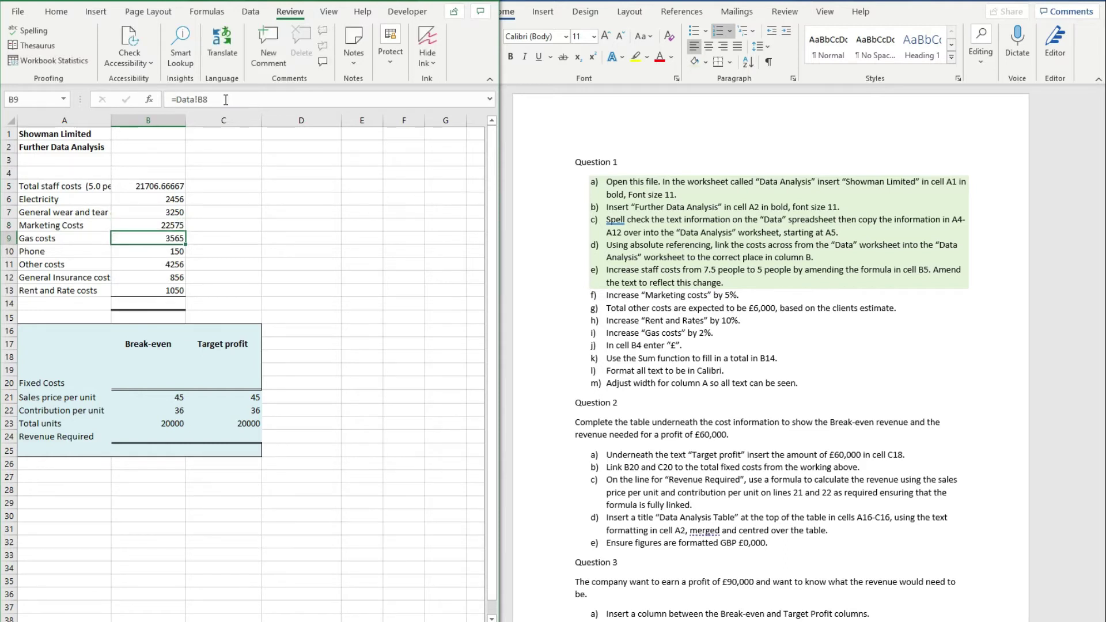
left_click_drag(713, 256, 701, 305)
key("alt+Tab")
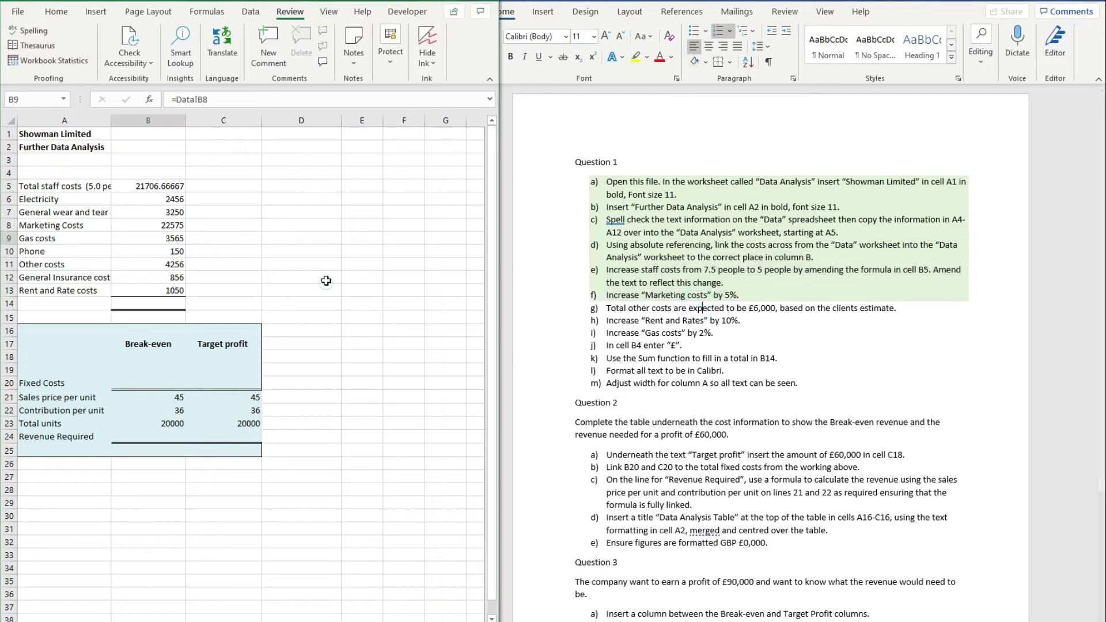
Bring Other costs in B11 to 6000 by adding the 1744 shortfall worked out in D11.
left_click(266, 264)
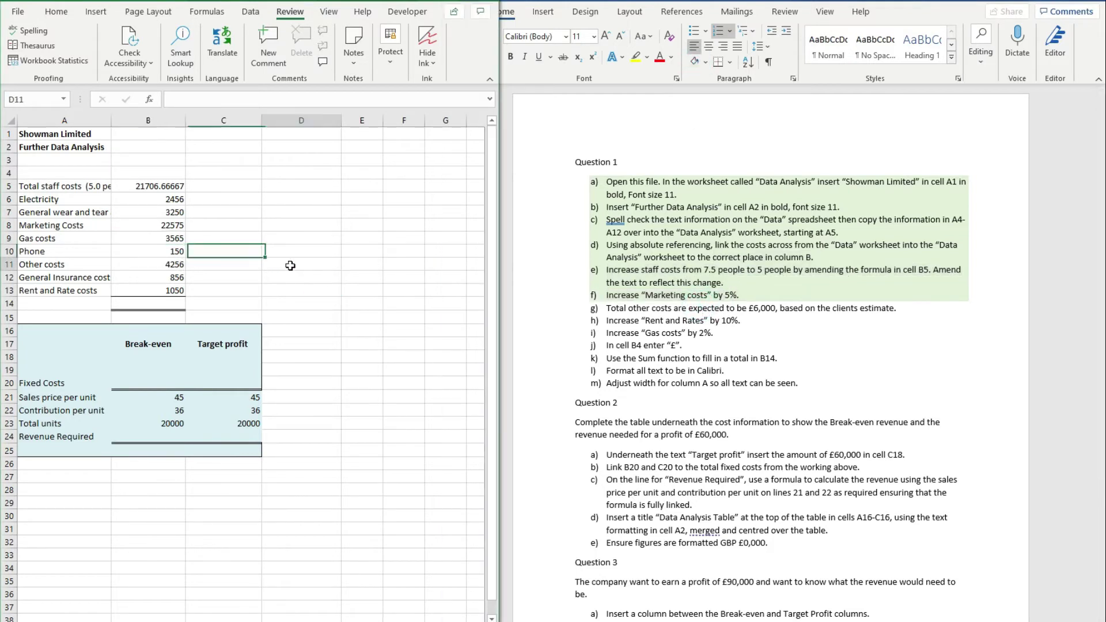
left_click(167, 266)
left_click(300, 264)
type("=")
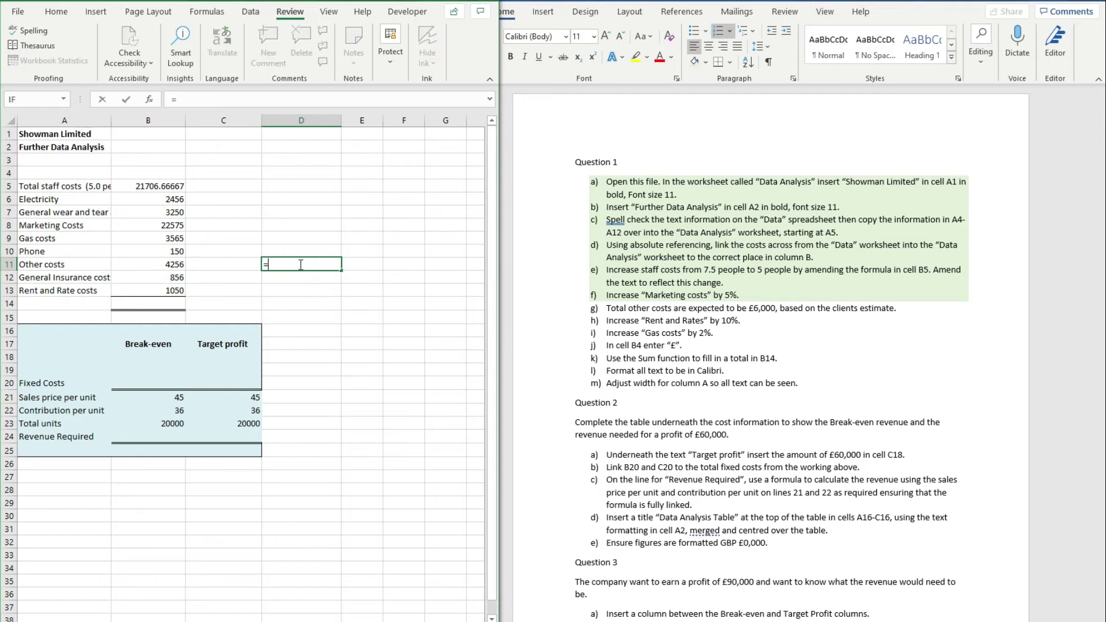
type("6000-")
left_click(181, 260)
key("Return")
left_click(172, 264)
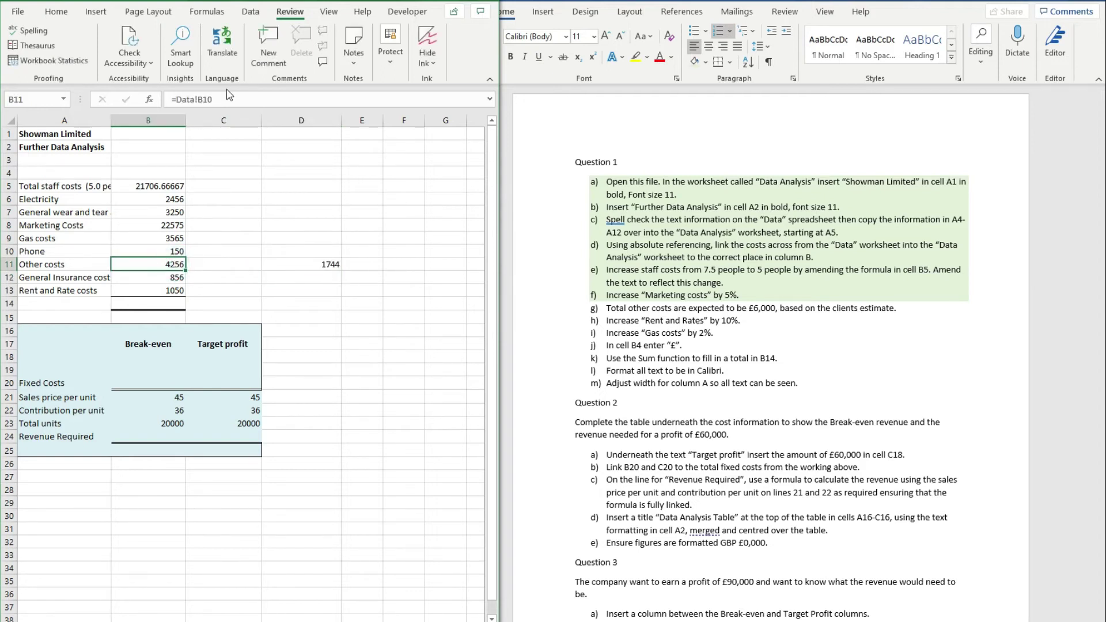
left_click(228, 98)
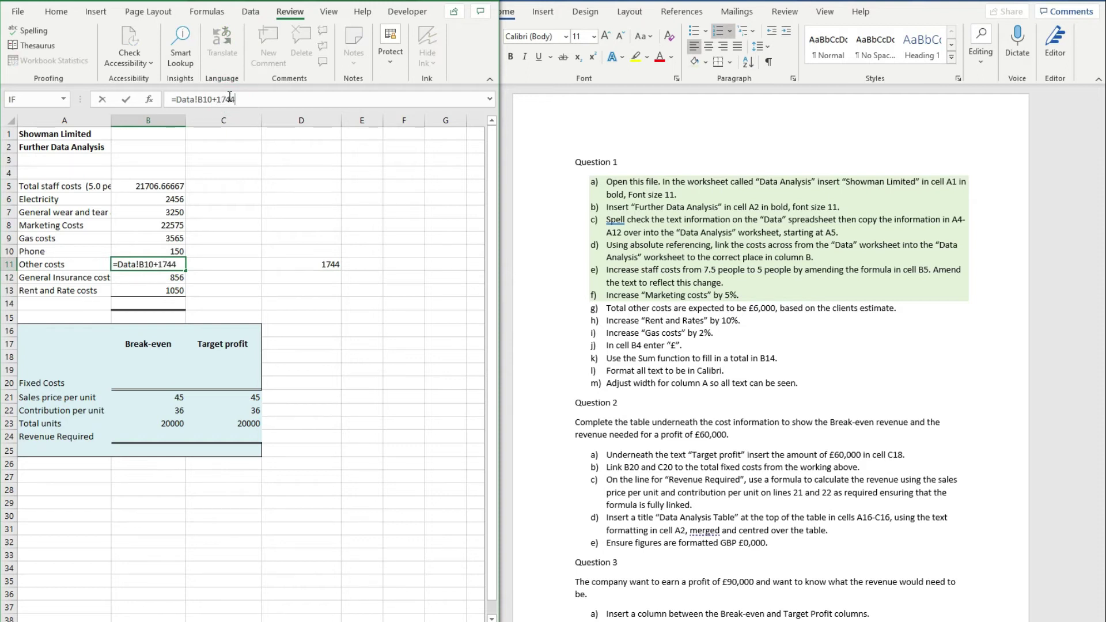
key("Return")
left_click(331, 264)
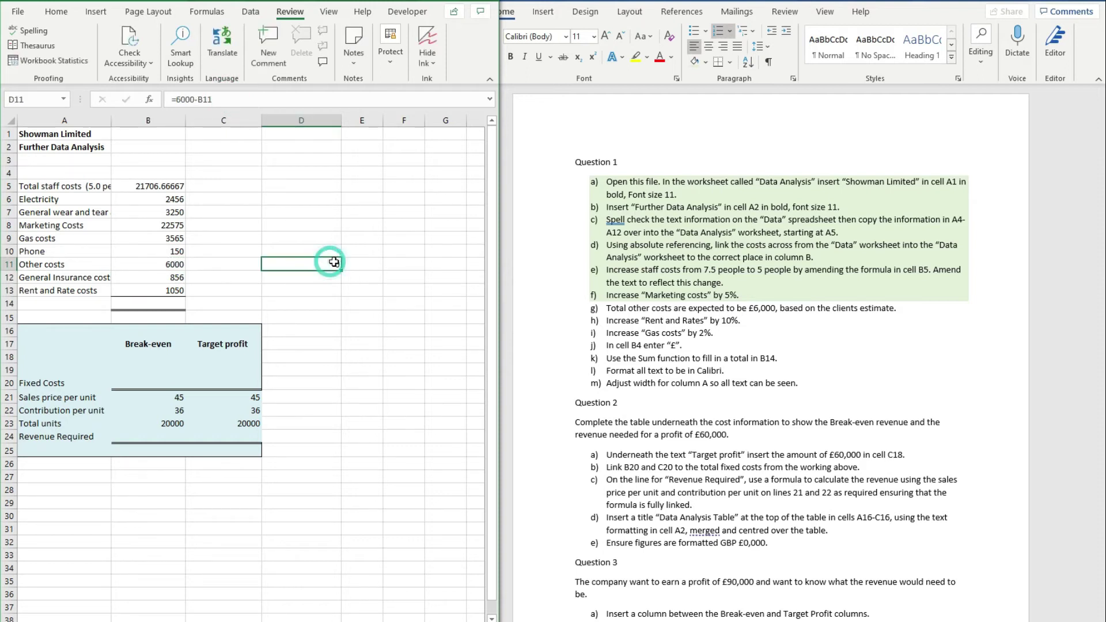
key("Delete")
Shade tasks f and g green in the Word brief.
left_click(507, 267)
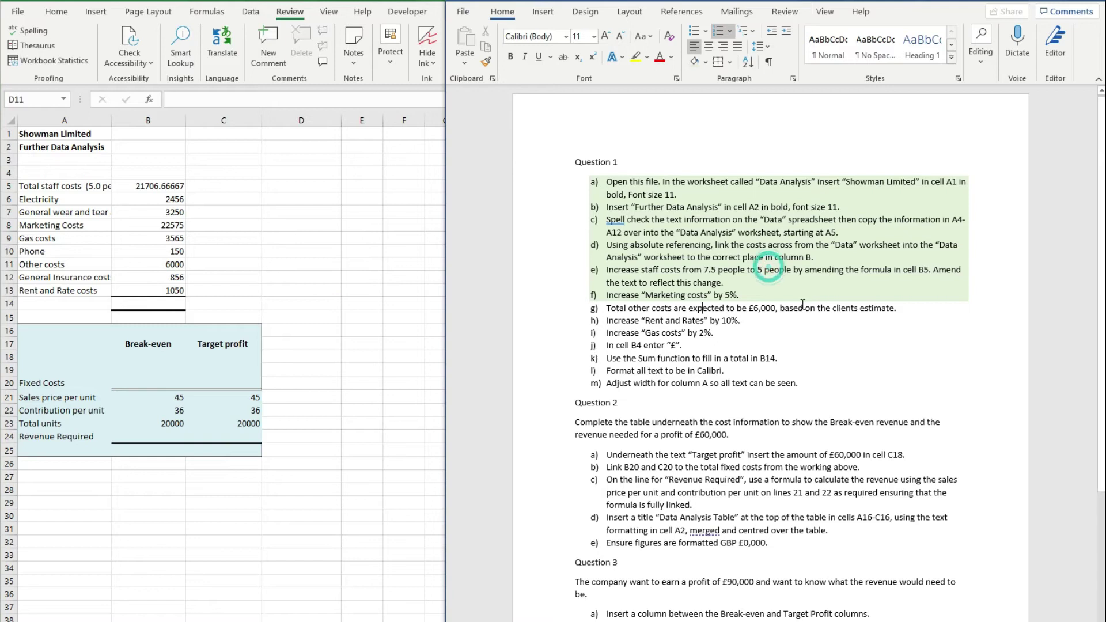
left_click(895, 308)
left_click_drag(896, 308, 809, 281)
left_click(694, 61)
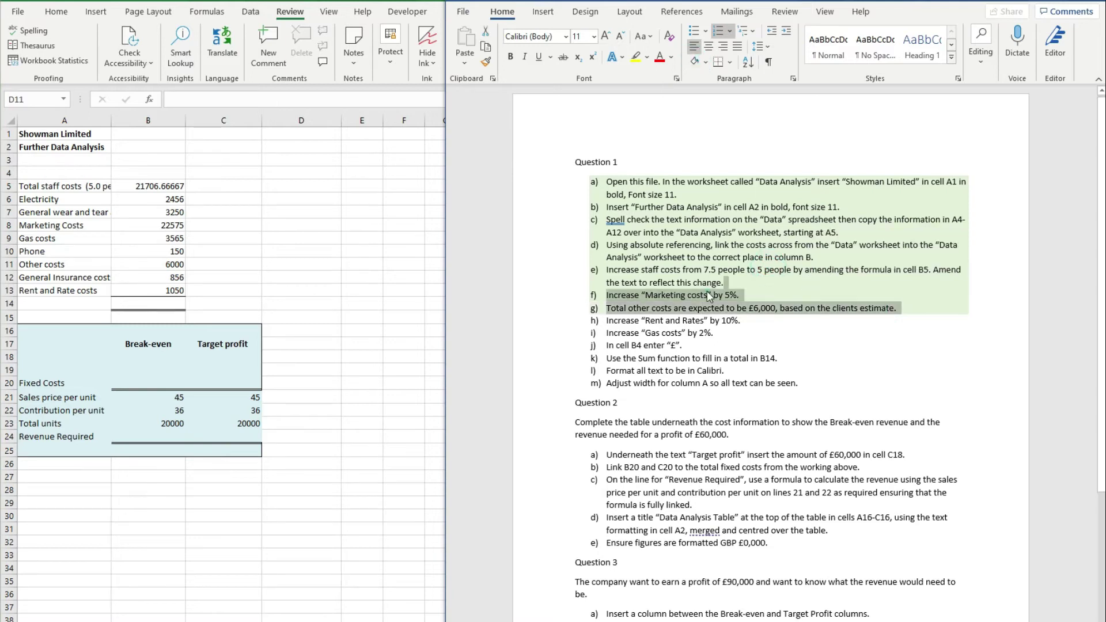
left_click(707, 294)
left_click(321, 239)
Enter =Data!B12*1.1 in B13 and append *1.02 to the Gas costs formula in B9.
left_click(148, 290)
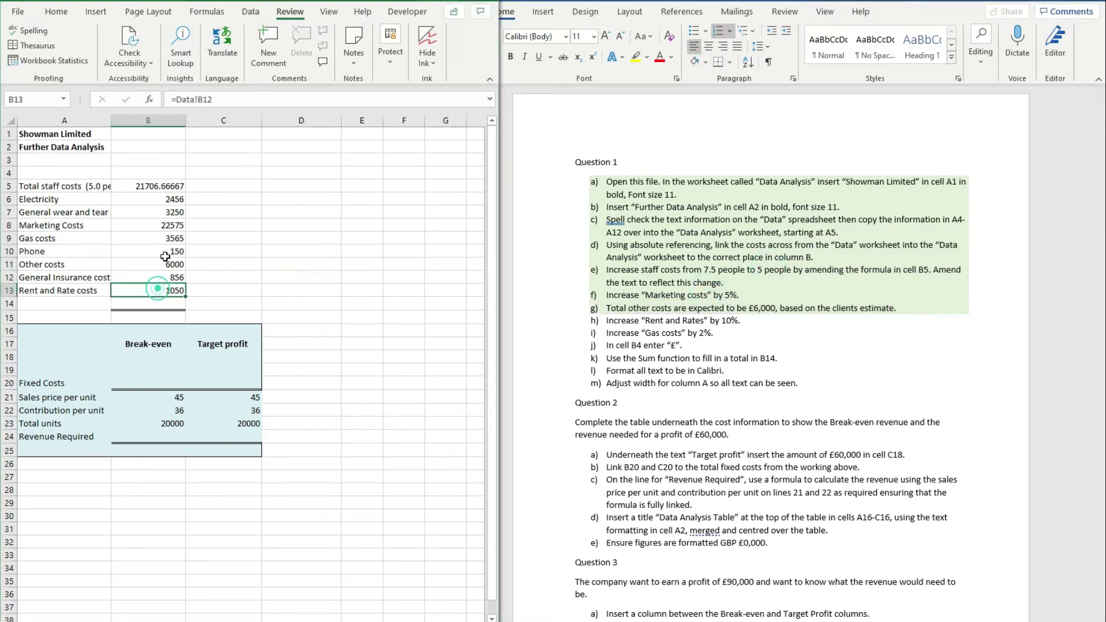
type("=Data!B12")
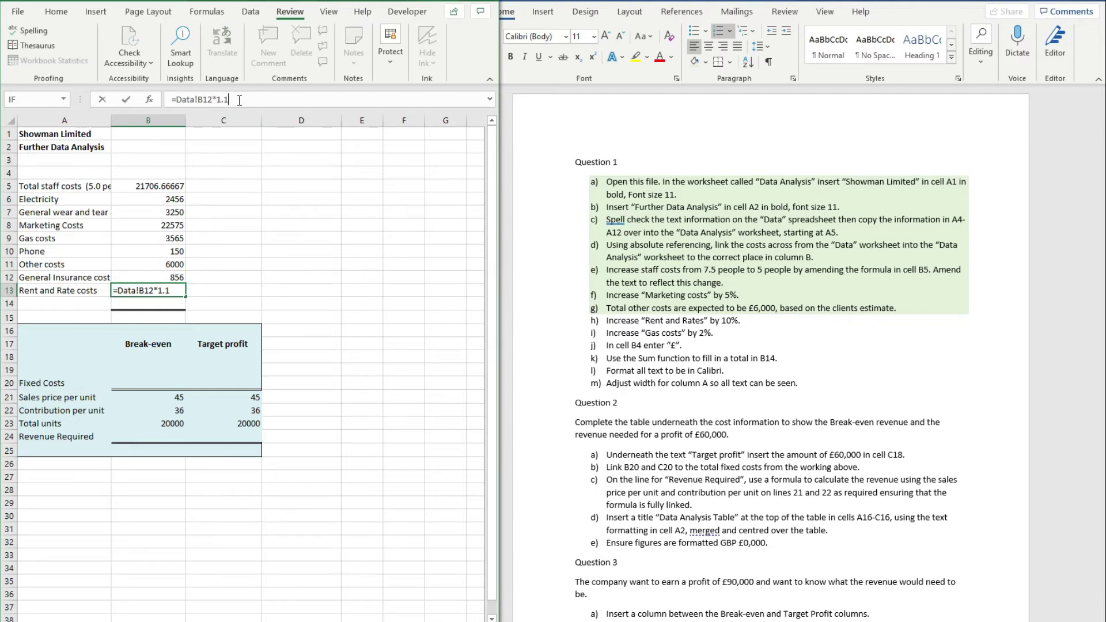
type("*1.1")
key("Return")
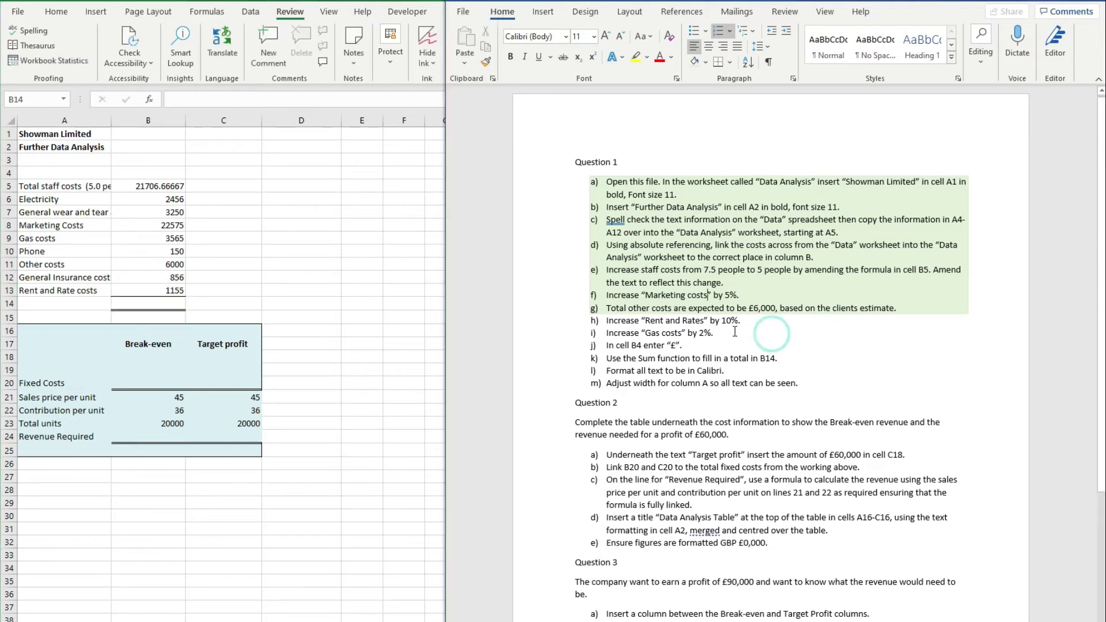
left_click(290, 236)
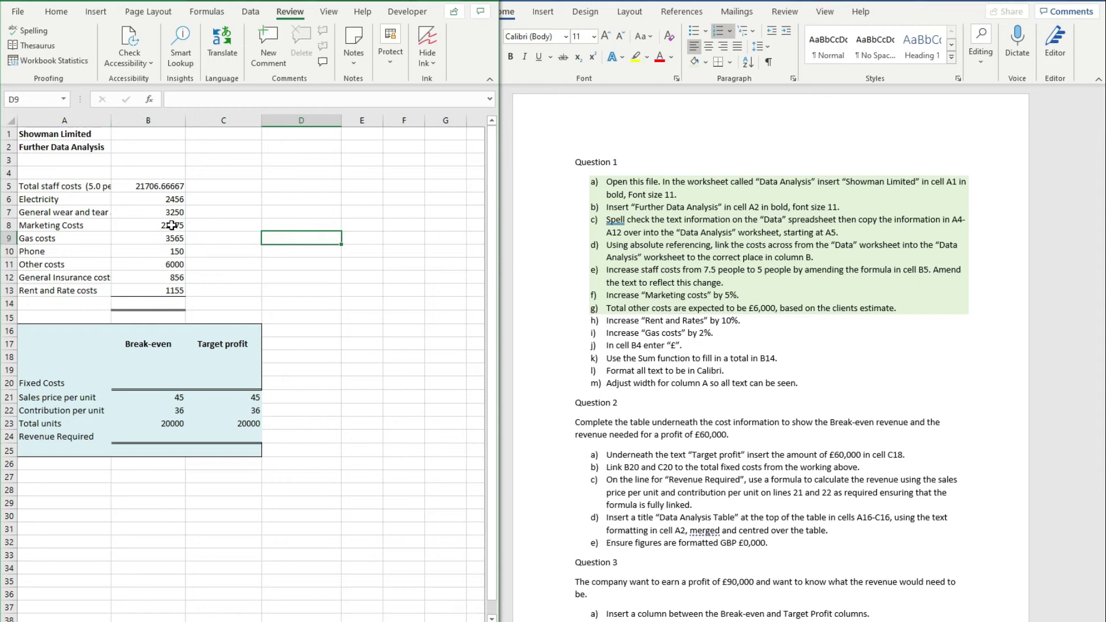
left_click(141, 239)
left_click(258, 98)
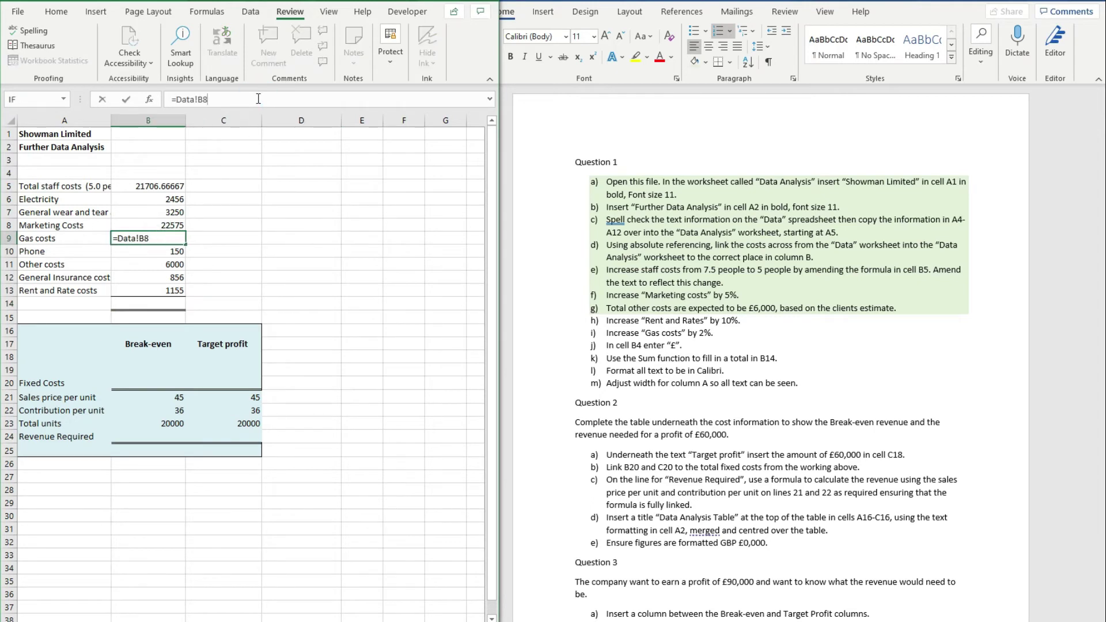
type("*1.02")
key("Return")
Shade the completed tasks f) to i) green in the Word brief.
left_click(723, 334)
left_click_drag(723, 334, 687, 295)
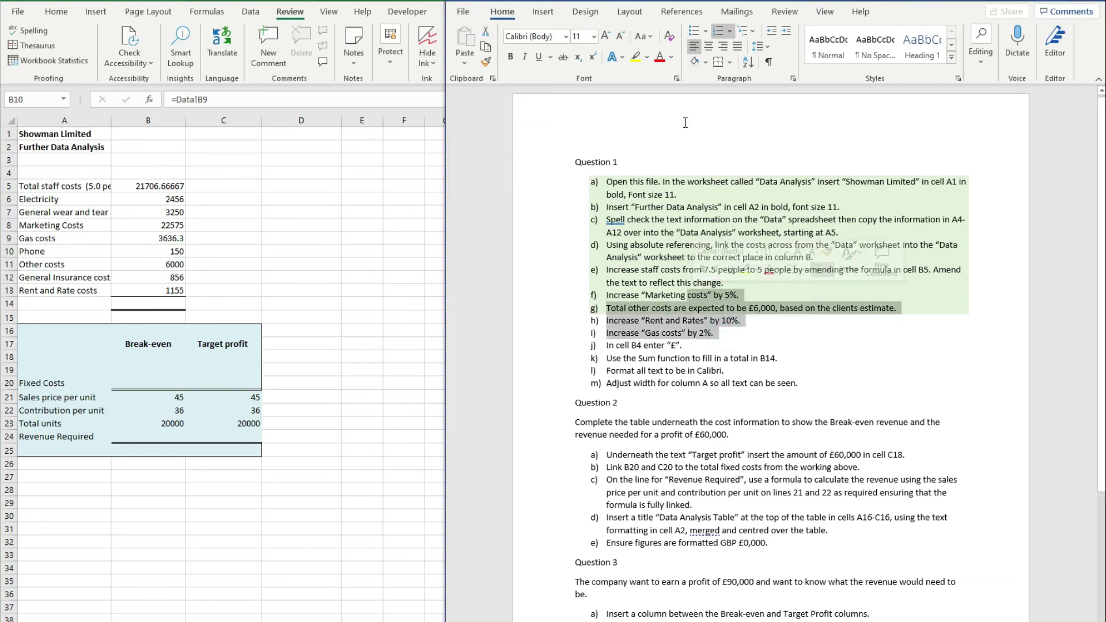
left_click(694, 61)
left_click(637, 353)
key("alt+Tab")
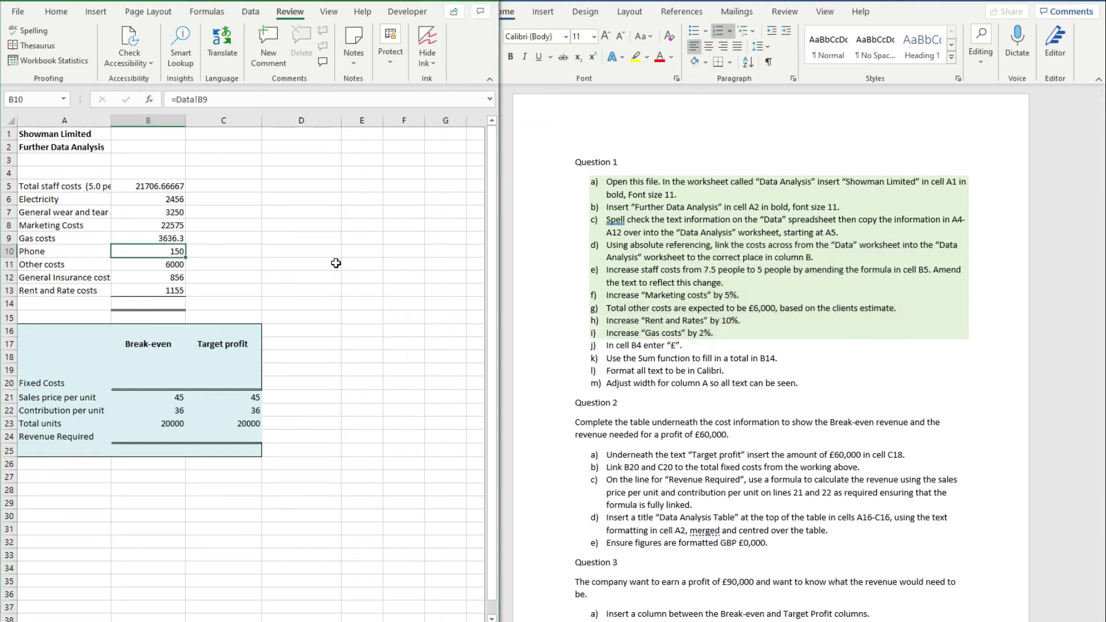
Put a £ sign in cell B4, clearing the misplaced one above it.
left_click(171, 161)
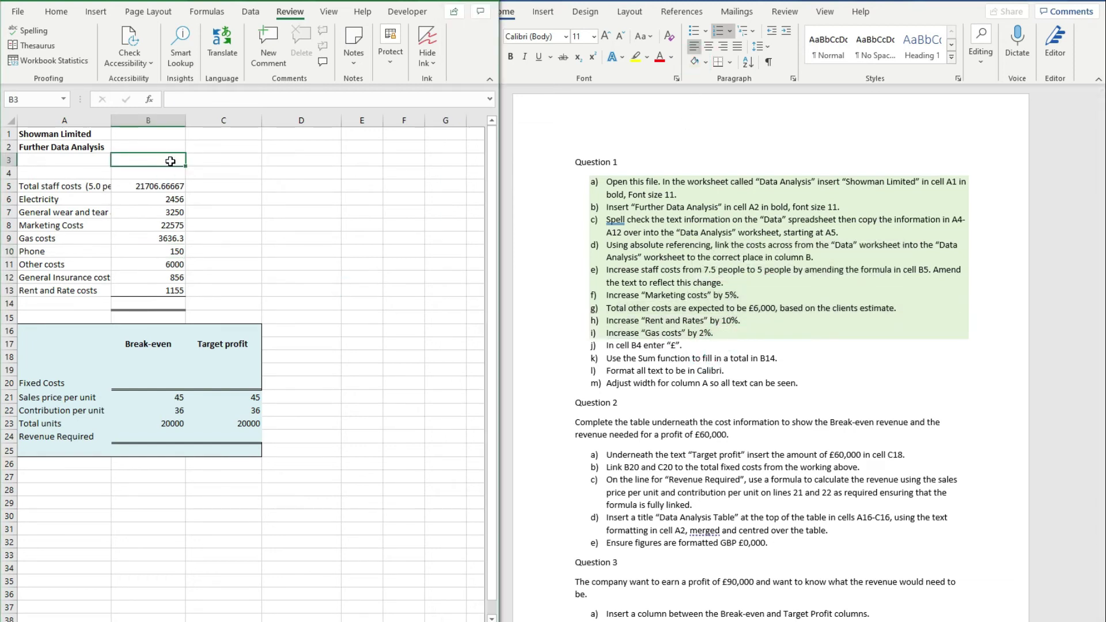
type("£")
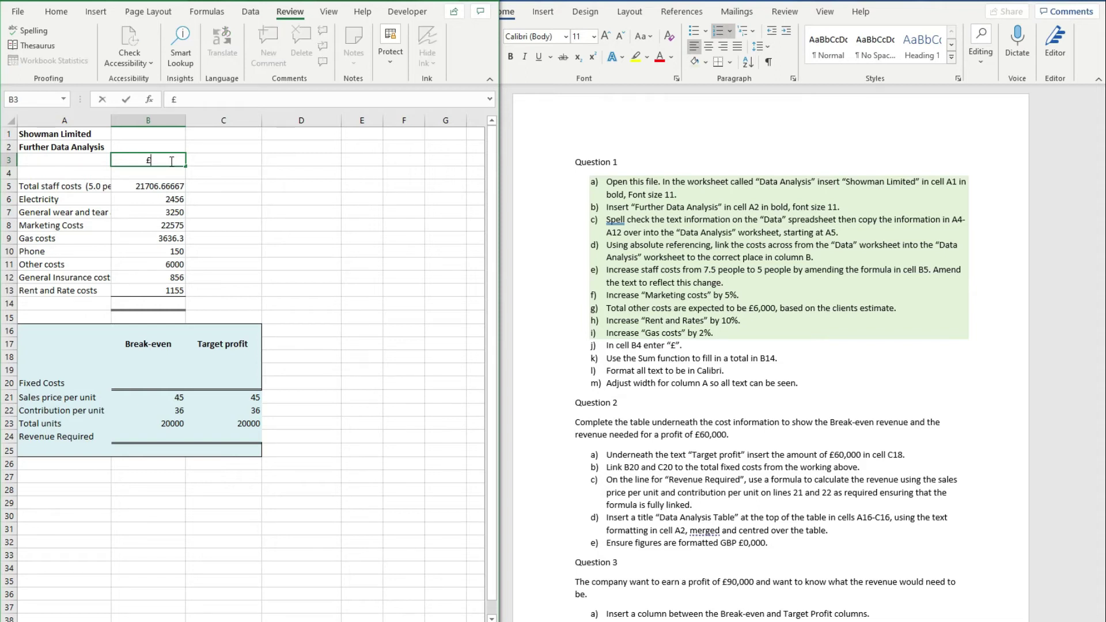
key("Return")
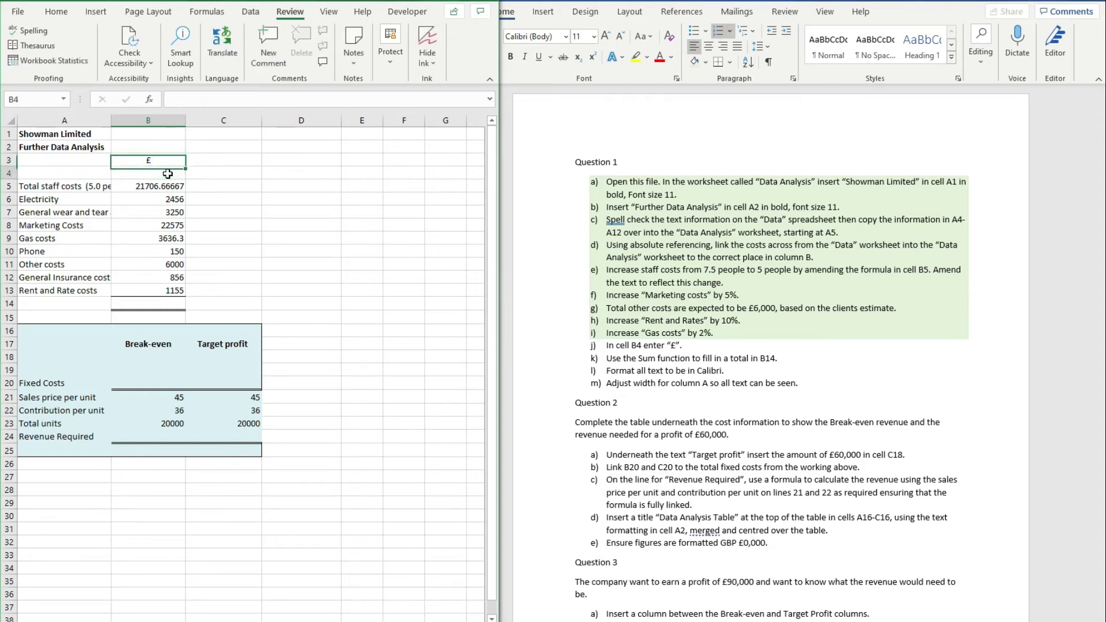
type("£")
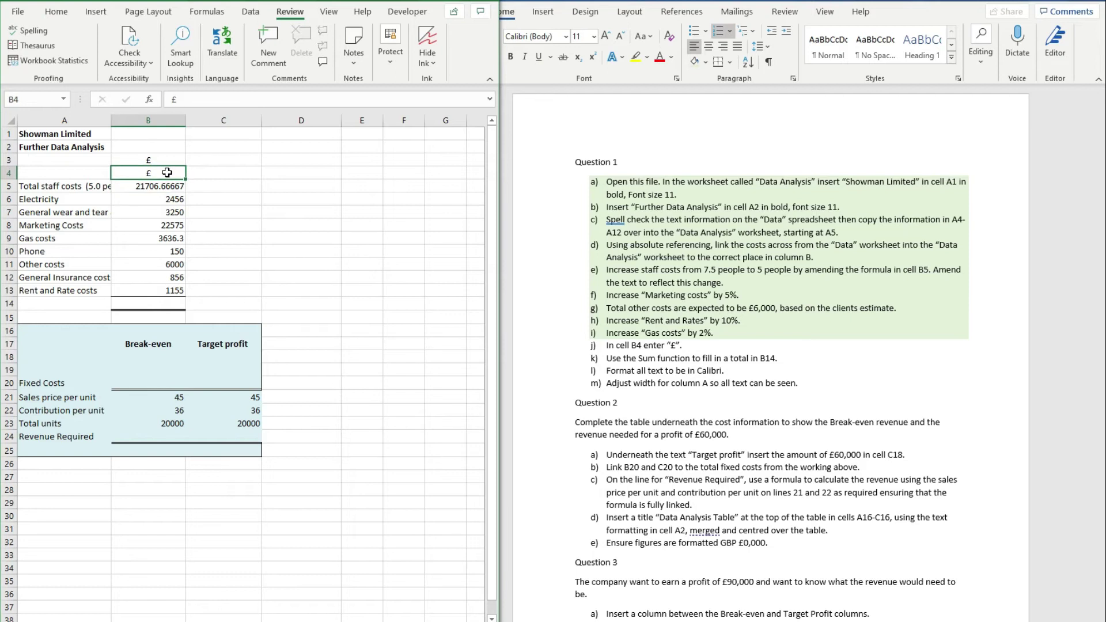
key("Up")
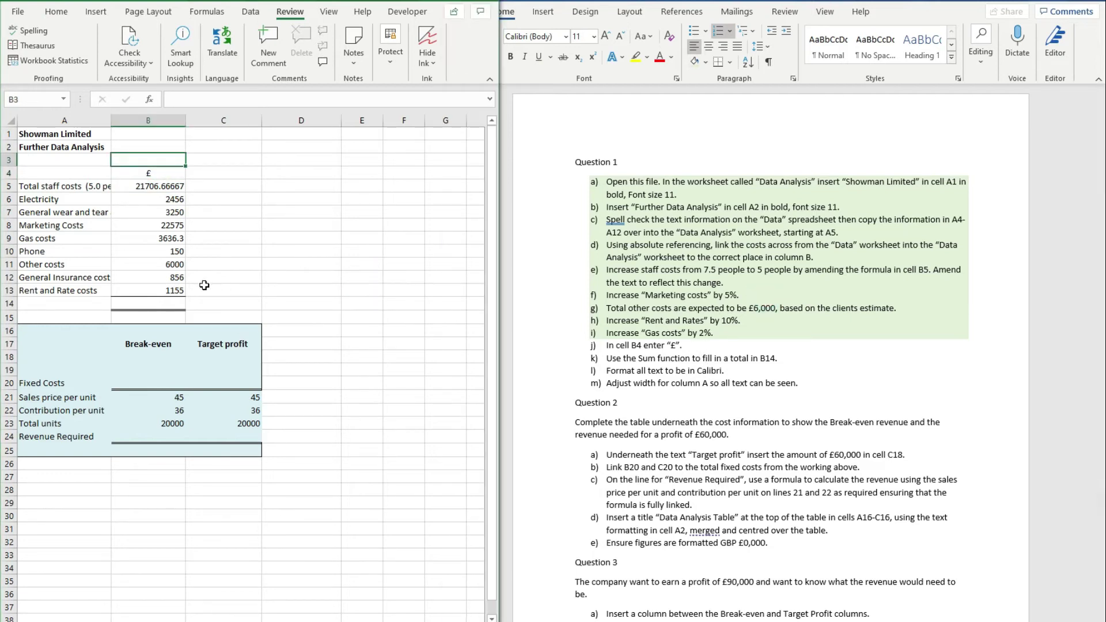
Total the costs B5:B13 in B14 with a SUM formula, giving 61793.96667.
left_click(172, 301)
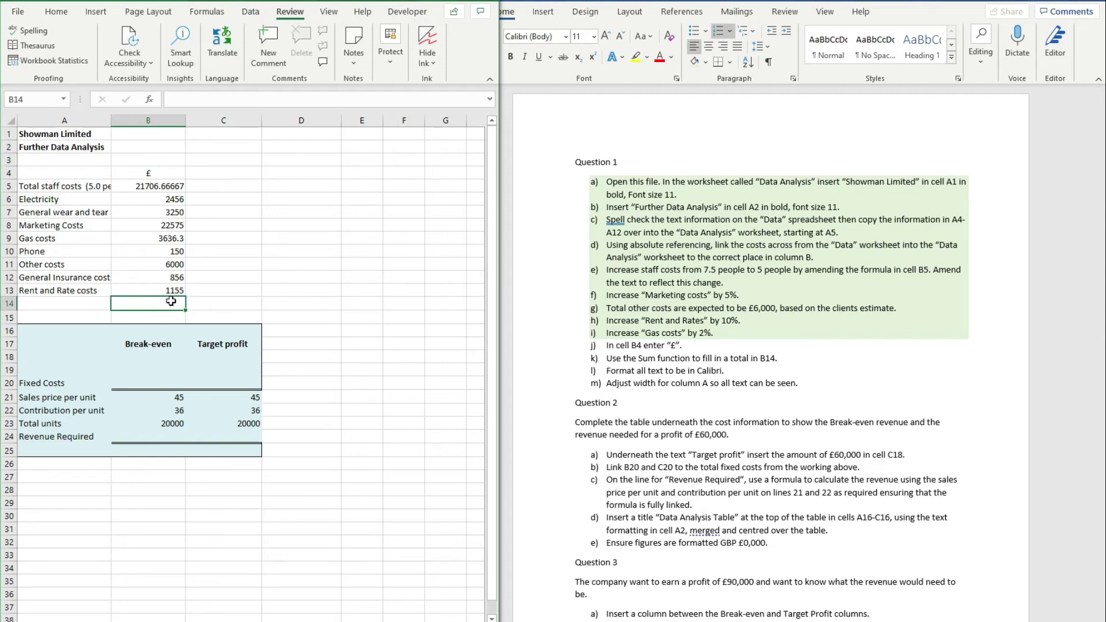
type("=sum(")
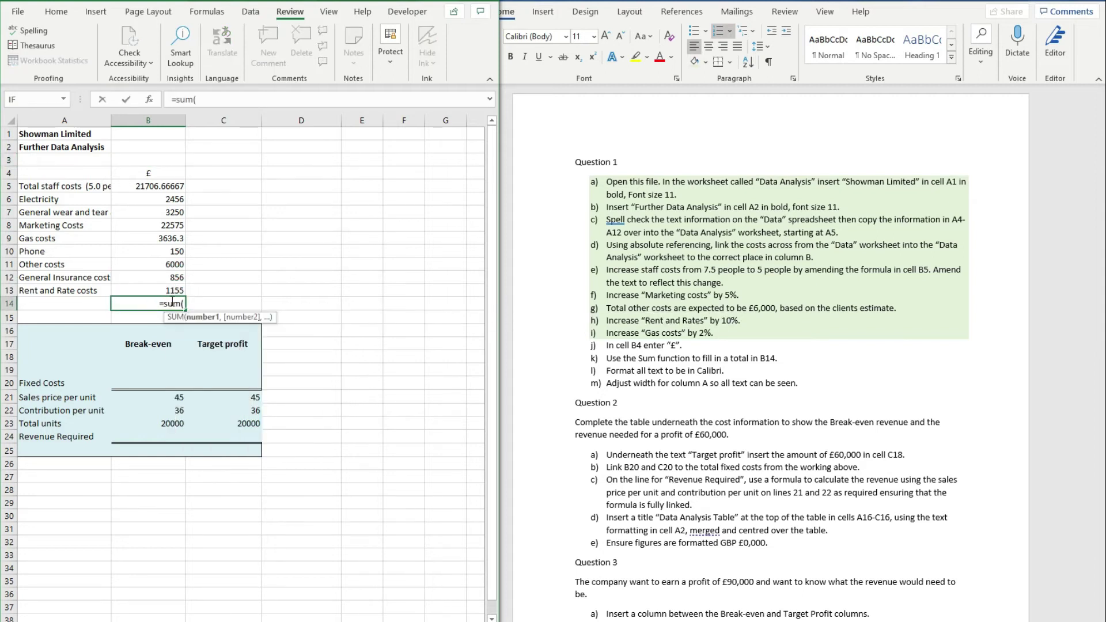
type("9,")
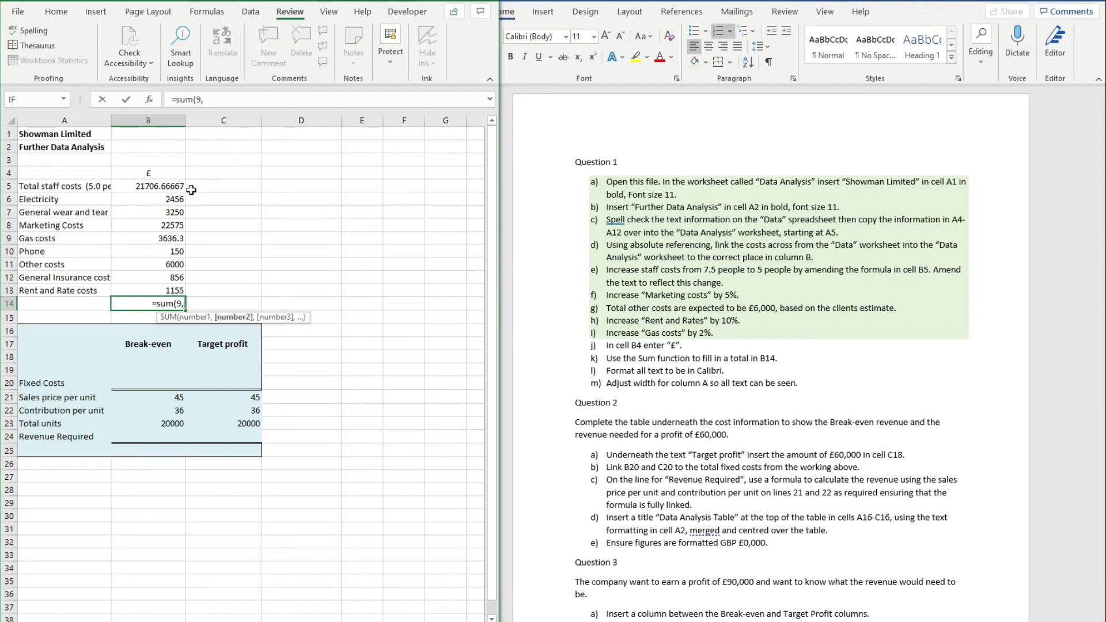
left_click_drag(172, 187, 172, 288)
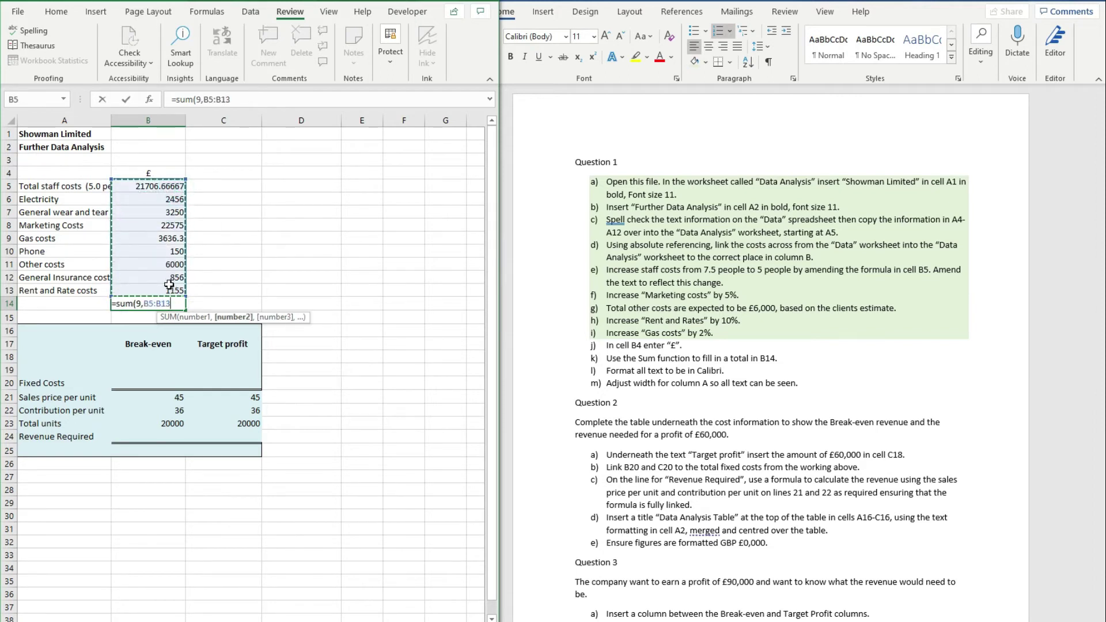
type(")")
key("Return")
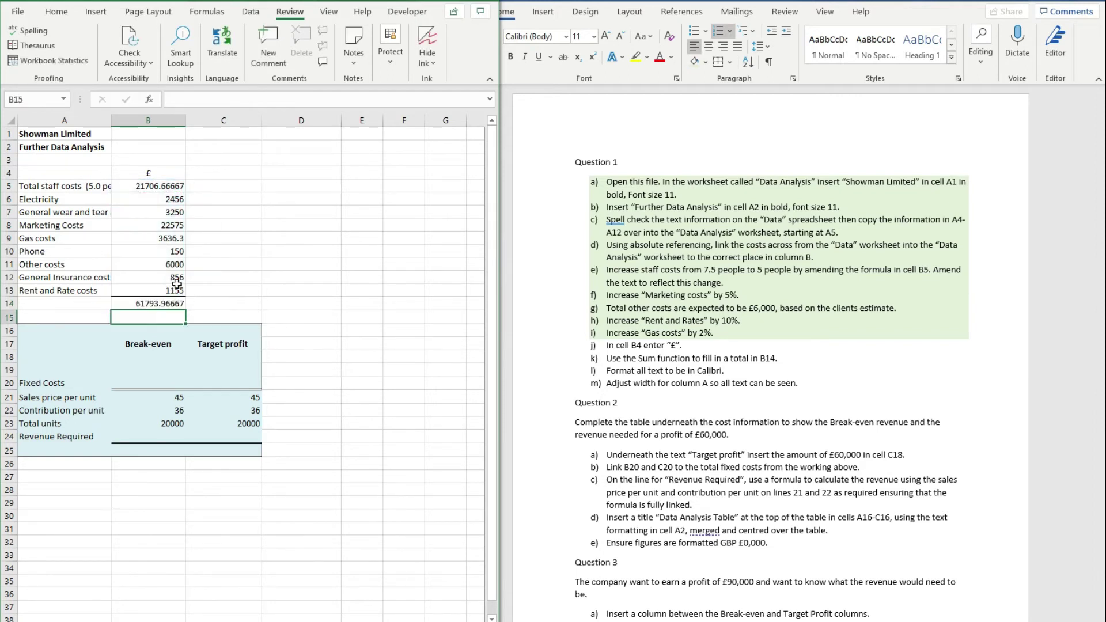
left_click(722, 314)
left_click_drag(787, 360, 677, 332)
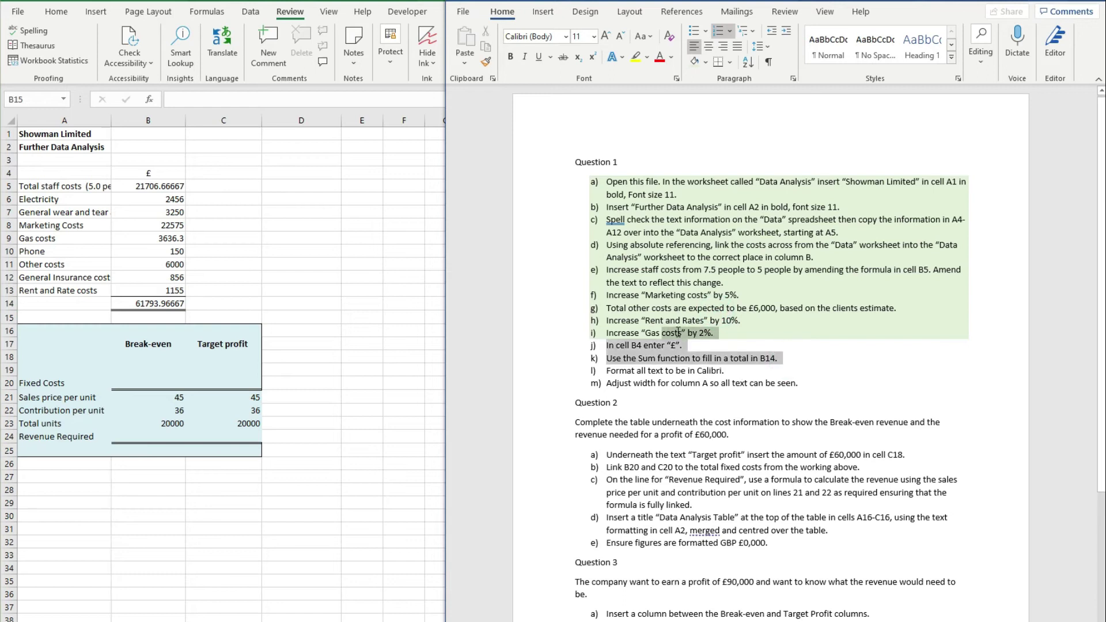
Shade the completed tasks i) to k) green in the Word brief.
left_click(694, 61)
left_click(367, 312)
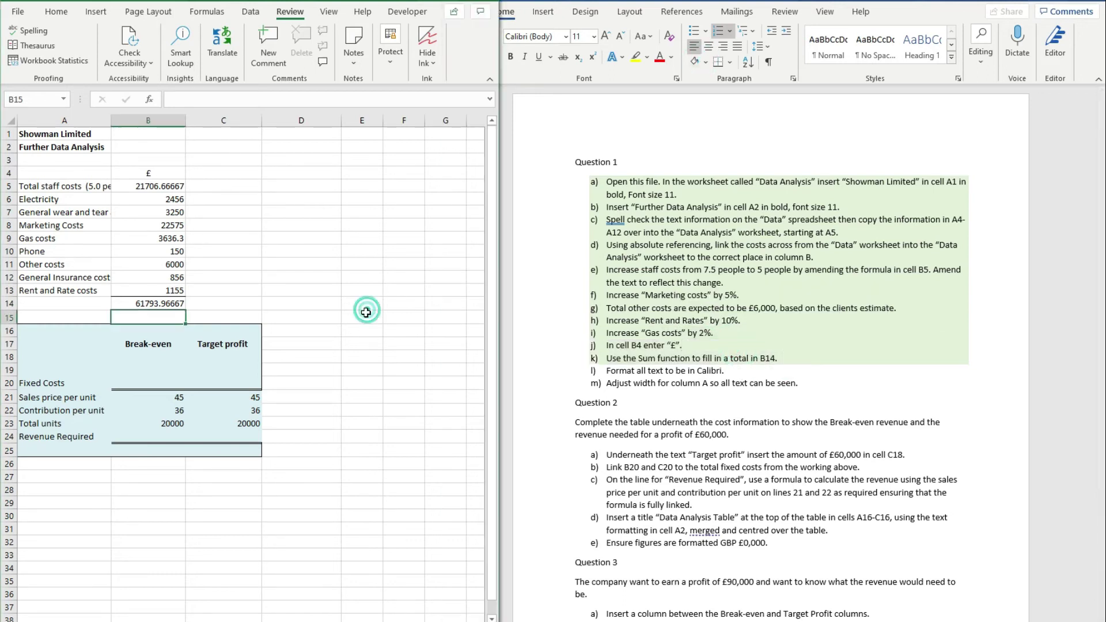
left_click(365, 304)
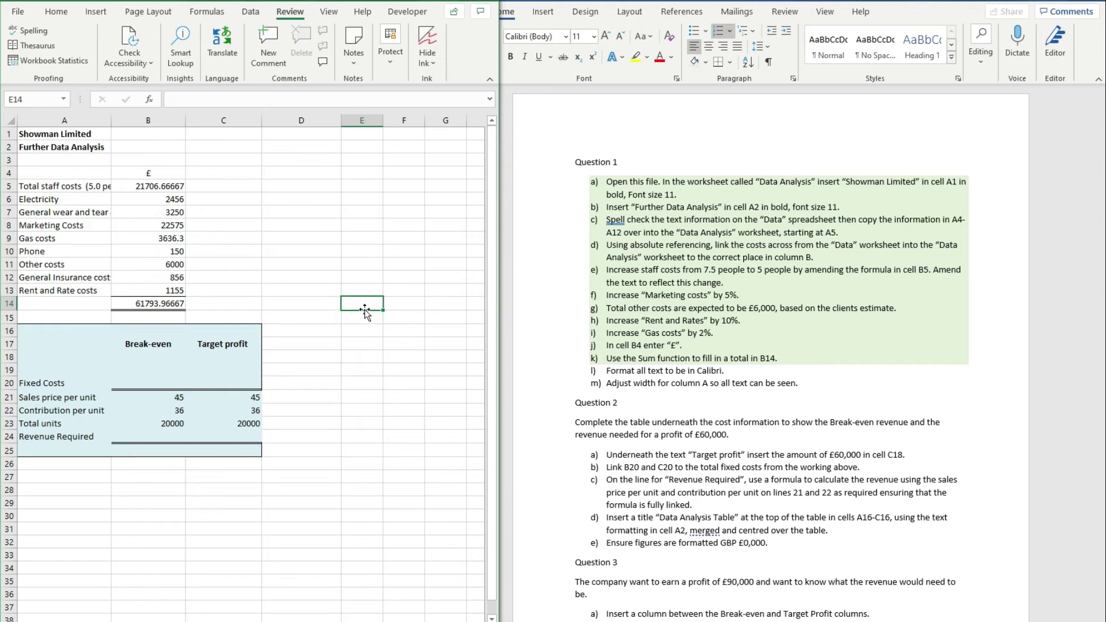
Select the whole Data Analysis sheet and change its font to Calibri.
left_click(10, 120)
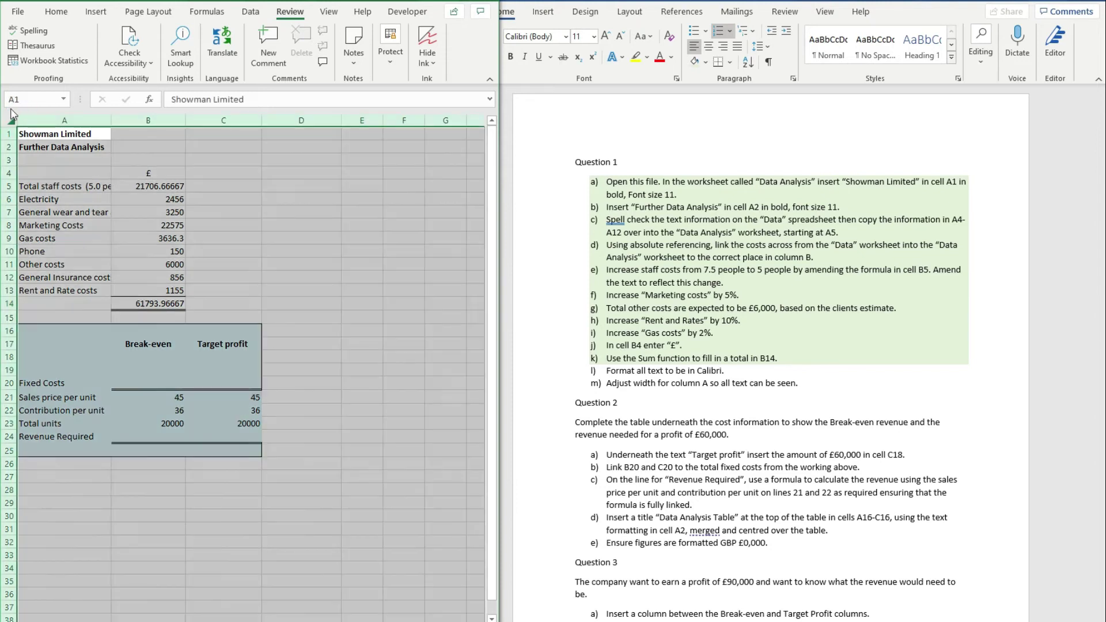
left_click(56, 11)
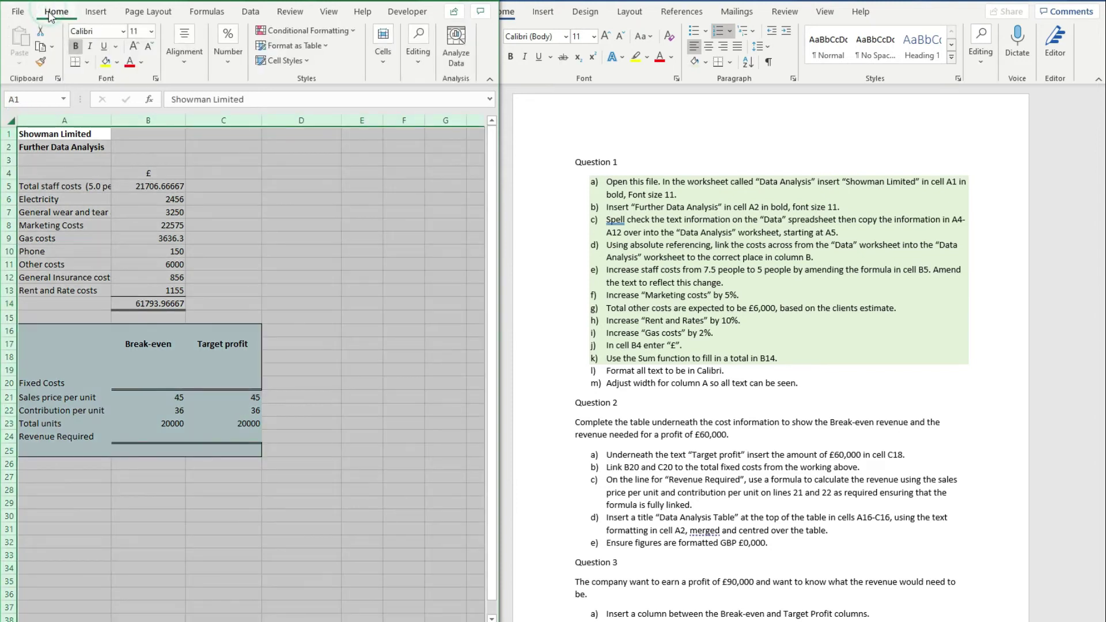
left_click(122, 32)
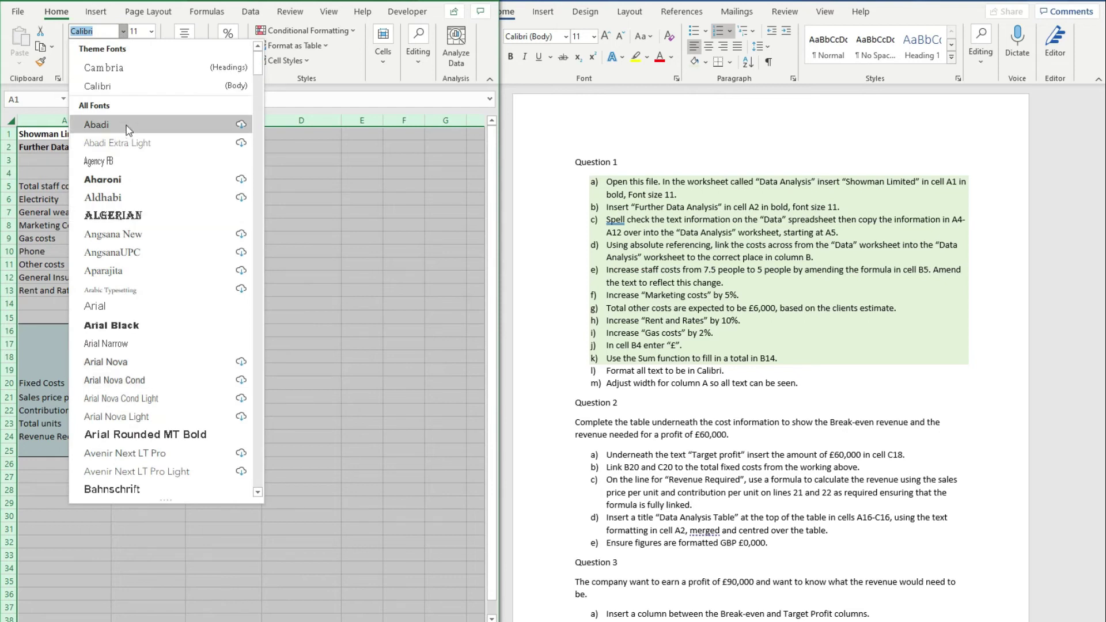
left_click(126, 88)
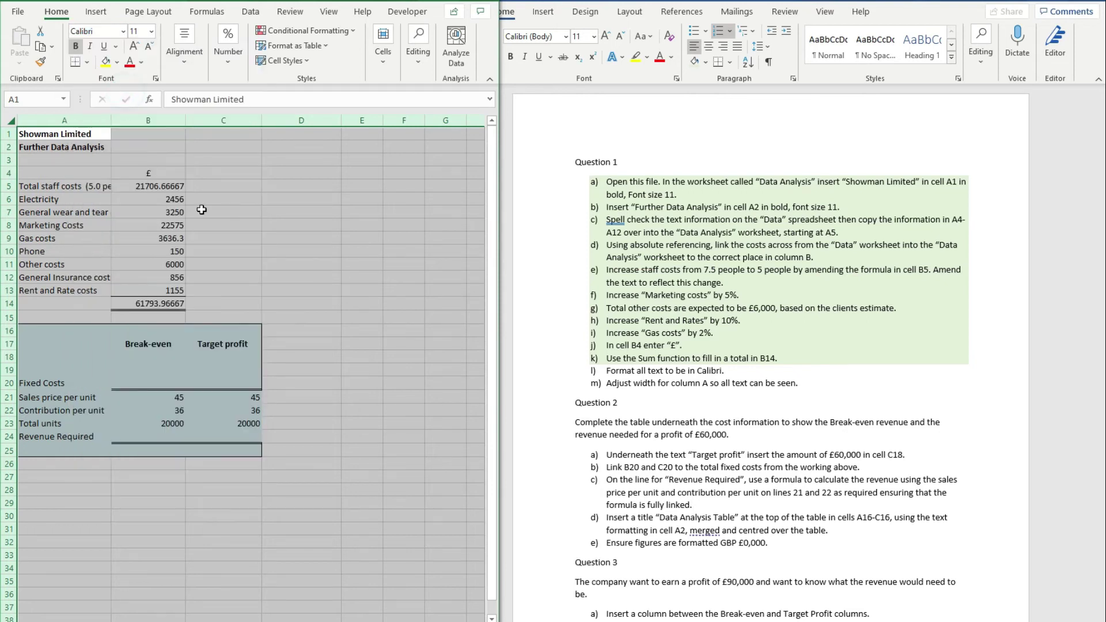
left_click(265, 231)
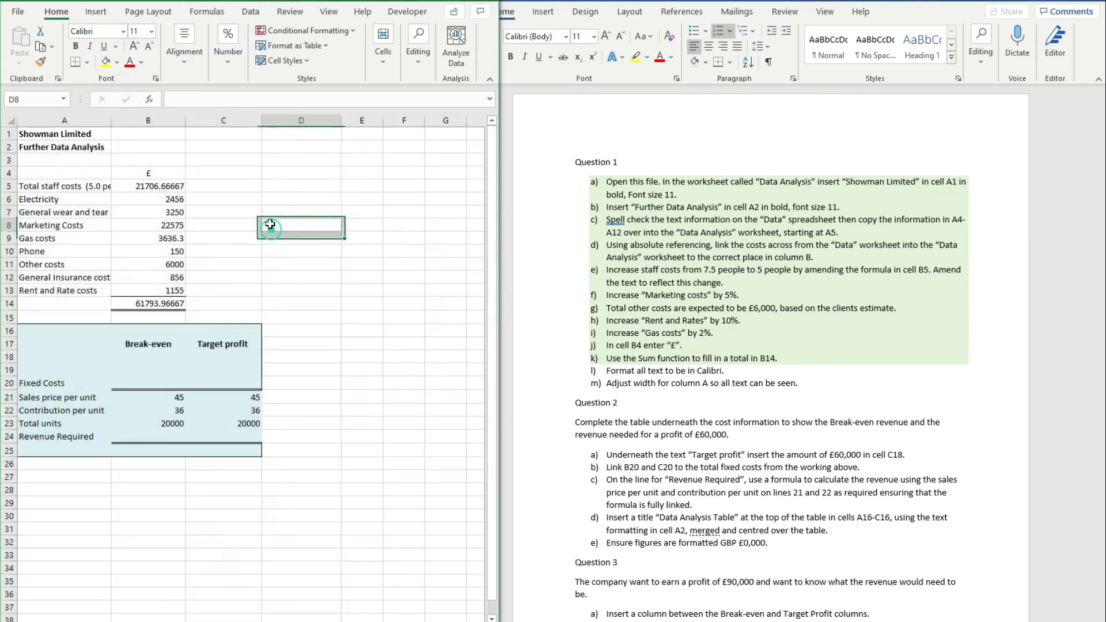
left_click(734, 369)
left_click_drag(735, 368, 687, 343)
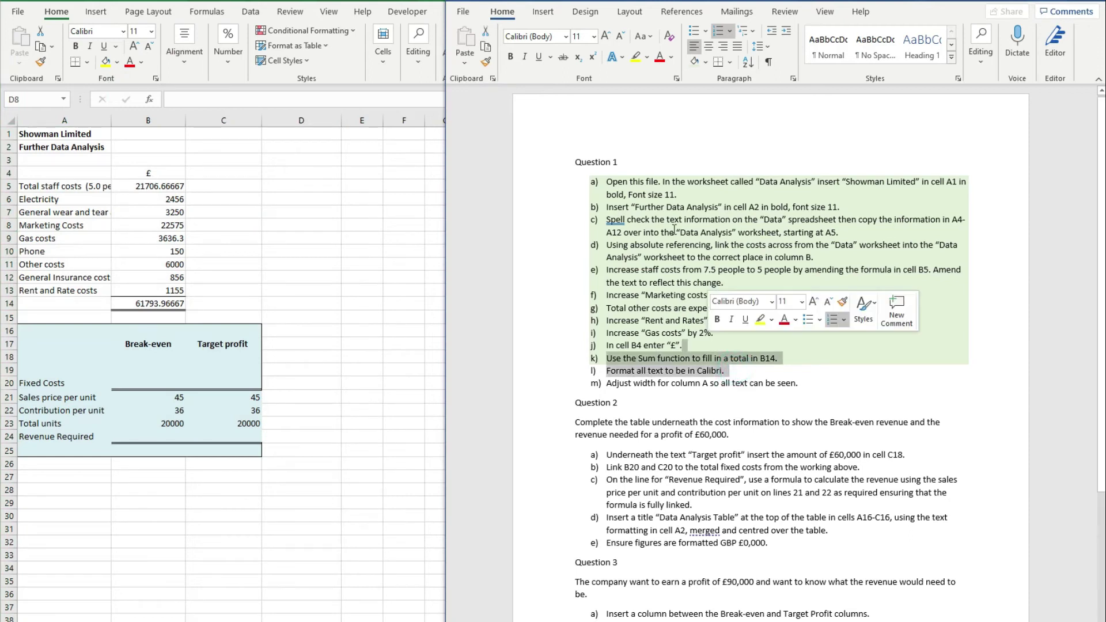
Shade the completed Calibri task green in the task instructions.
left_click(695, 60)
left_click(675, 384)
key("alt+Tab")
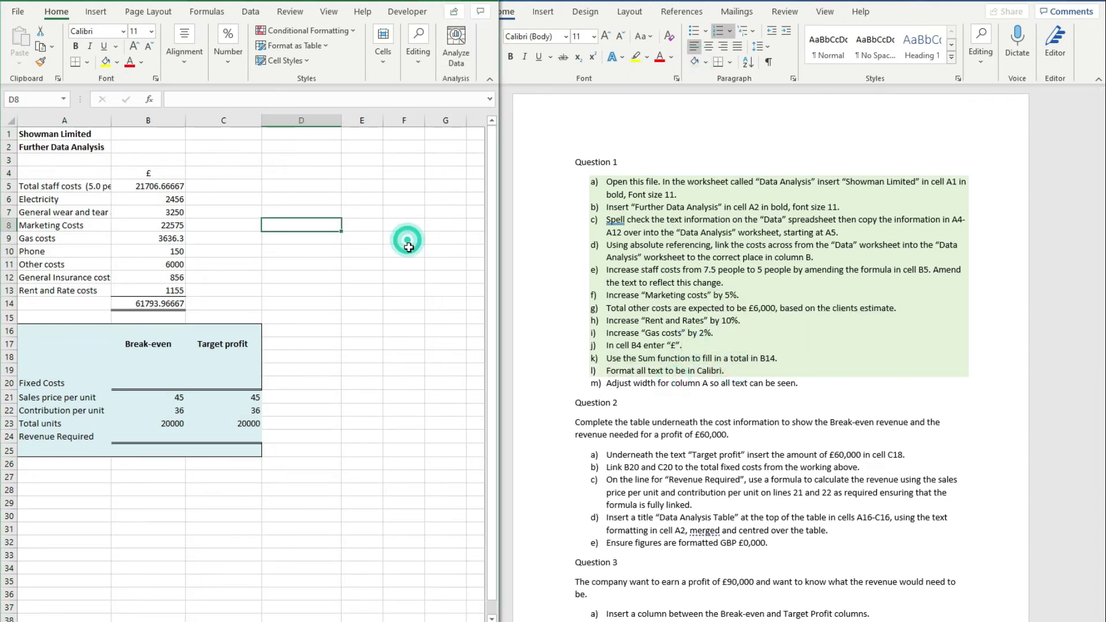
left_click(307, 186)
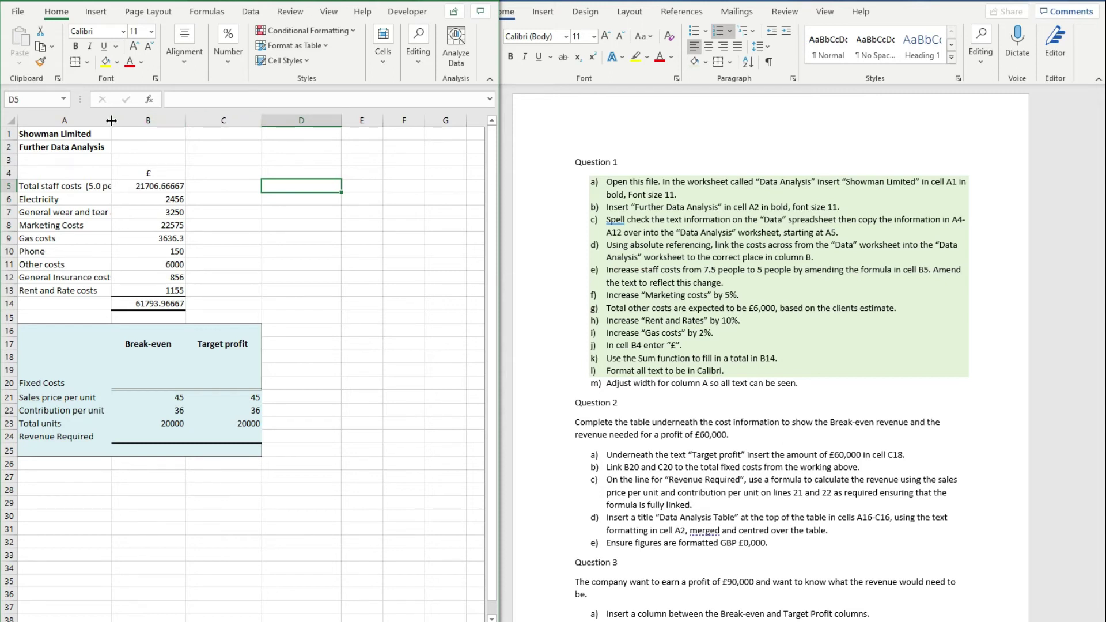
AutoFit column A to its longest label, 'General wear and tear and depreciation'.
double_click(111, 121)
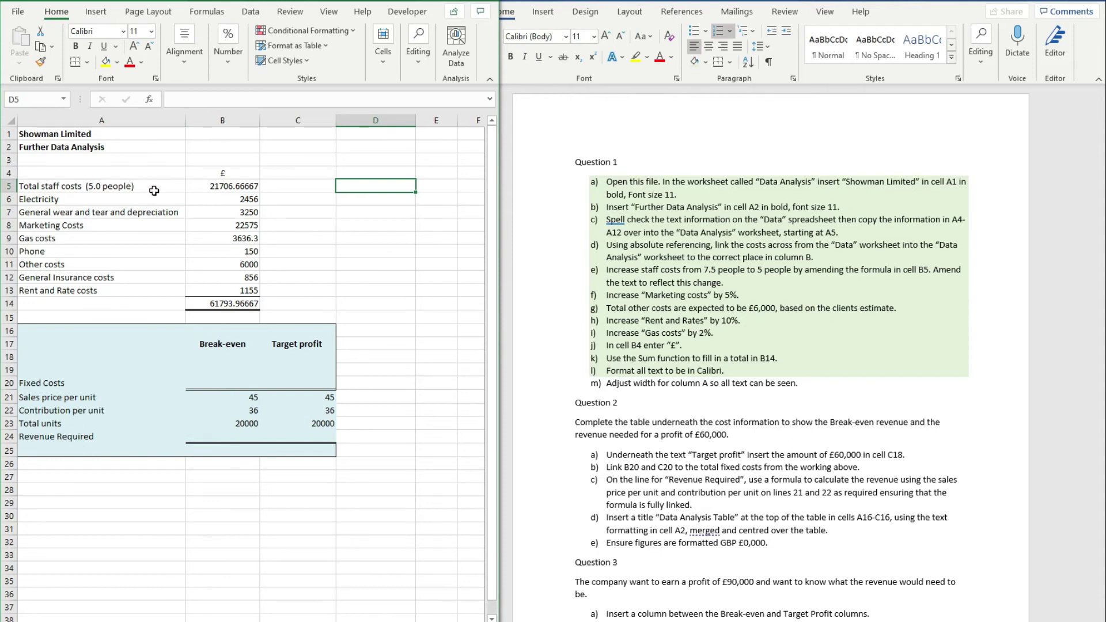
left_click(816, 321)
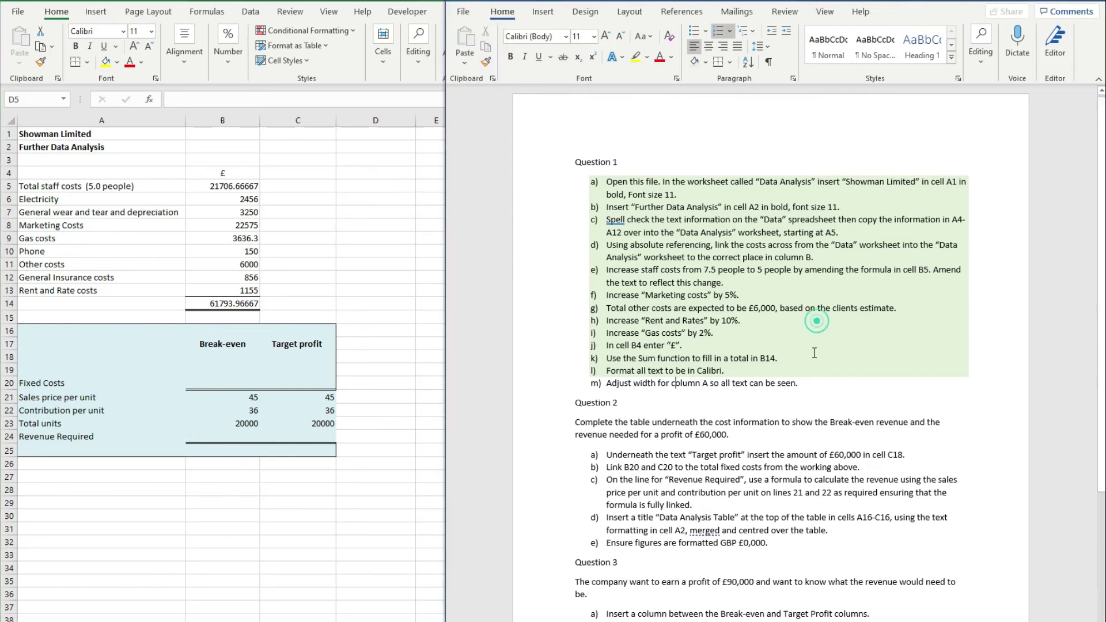
left_click_drag(806, 383, 662, 171)
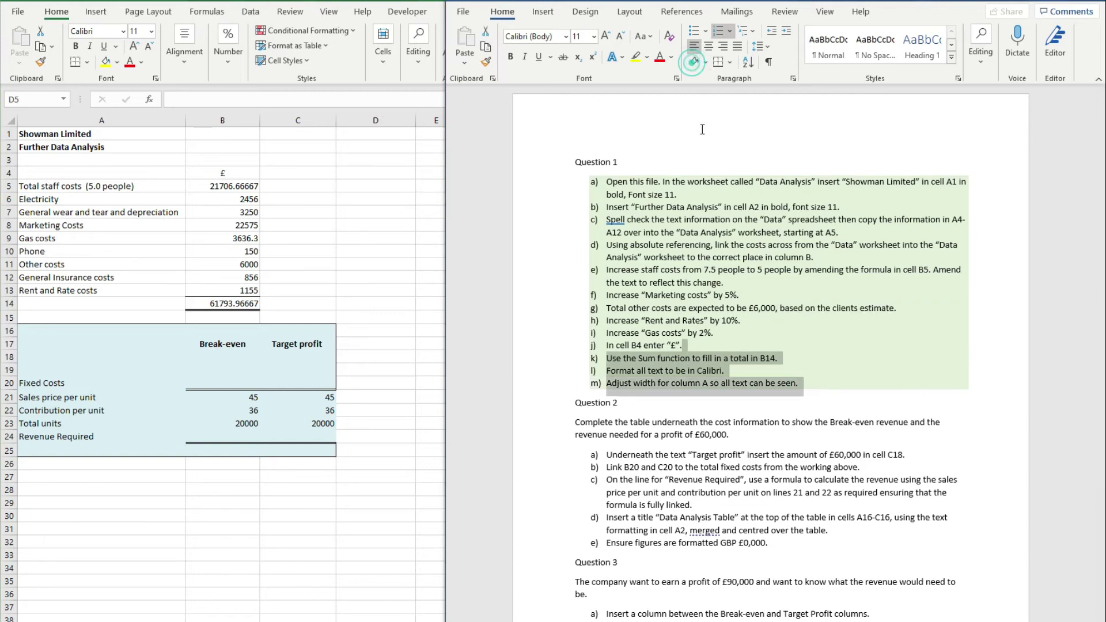
Enter 60000 in cell C18 under Target profit.
left_click(730, 320)
scroll(730, 321, "down", 4)
left_click(400, 283)
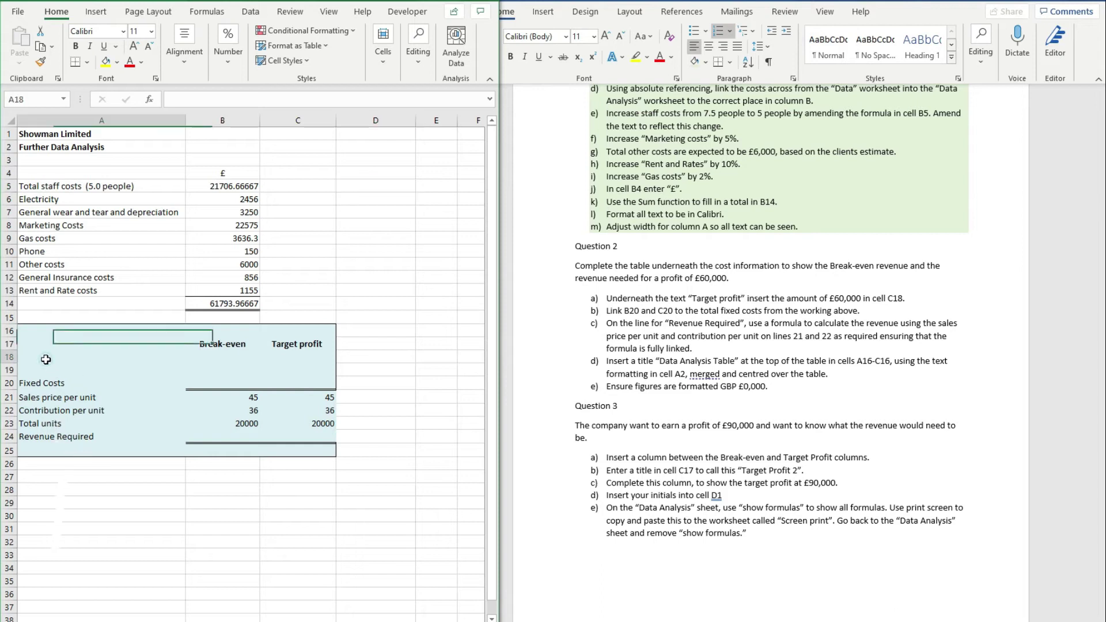
left_click(307, 355)
type("60000")
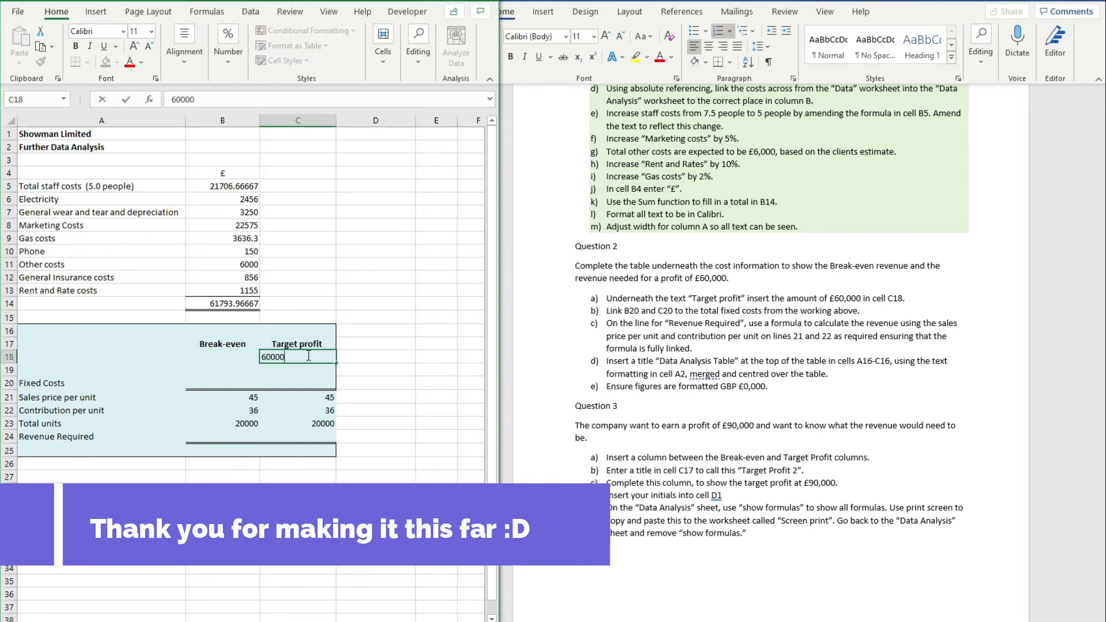
key("Return")
left_click(307, 355)
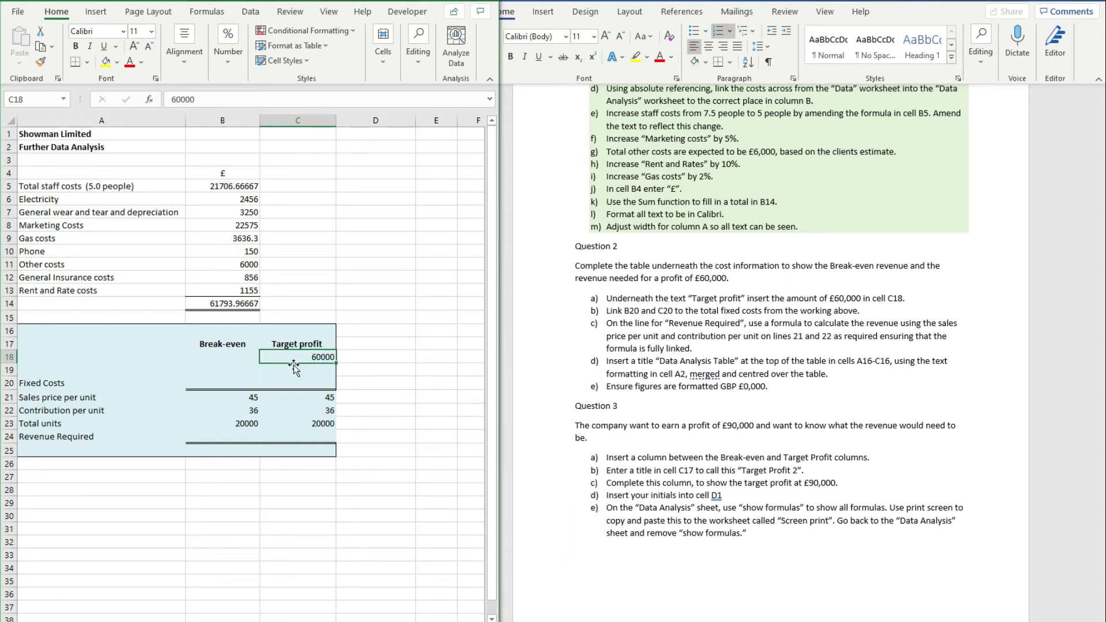
Link B20 and C20 to the B14 cost total (=B14), showing 61793.96667.
left_click(209, 384)
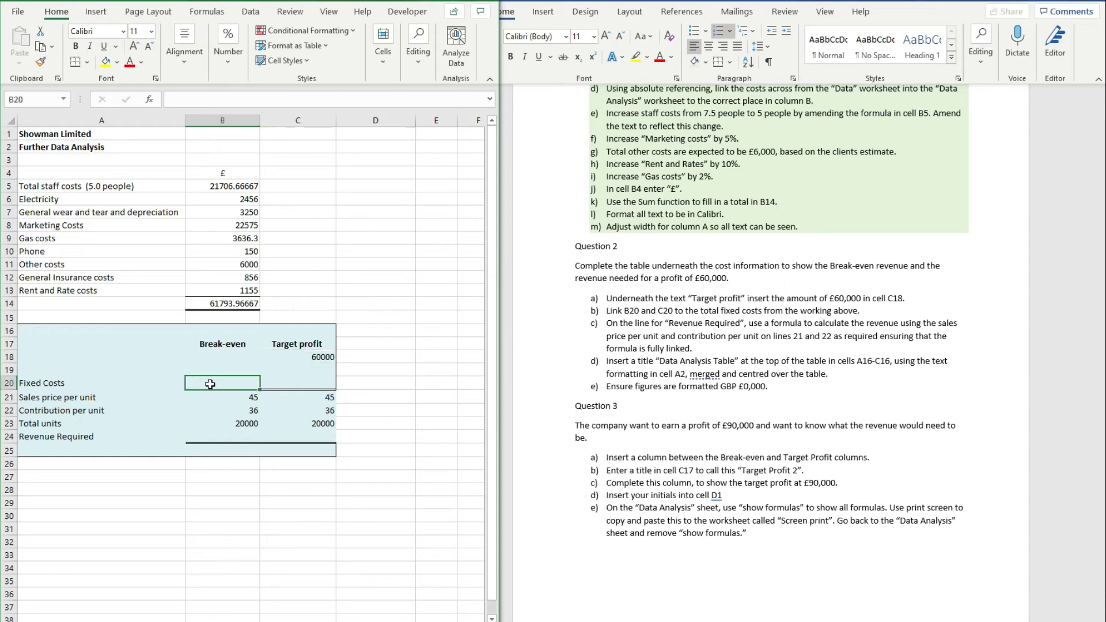
type("=")
left_click(231, 306)
key("Return")
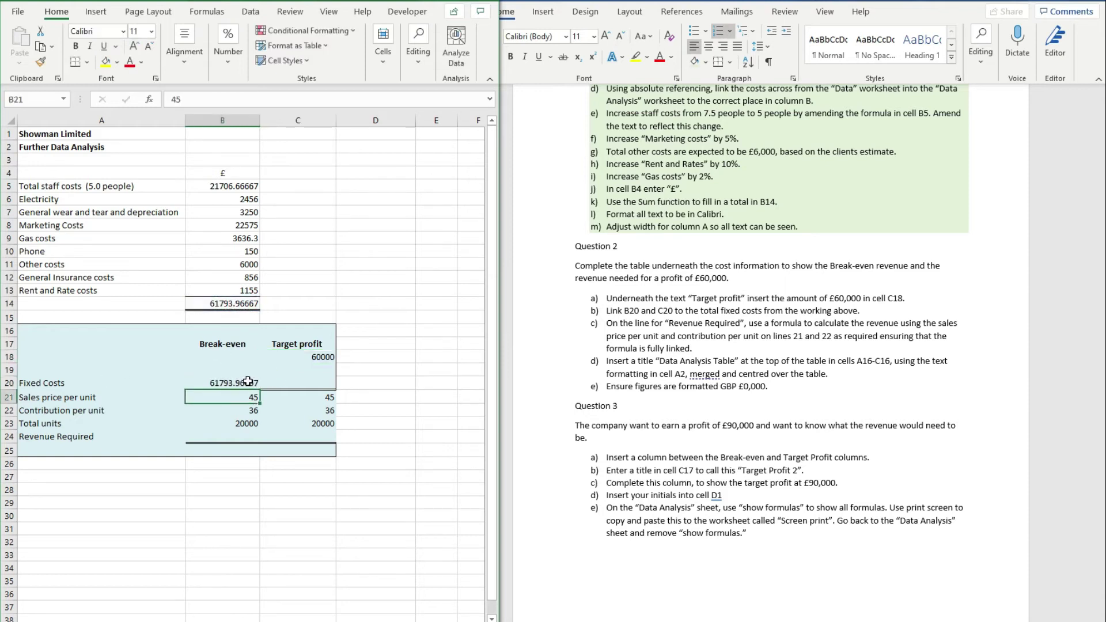
left_click(278, 381)
type("=")
left_click(247, 313)
key("Return")
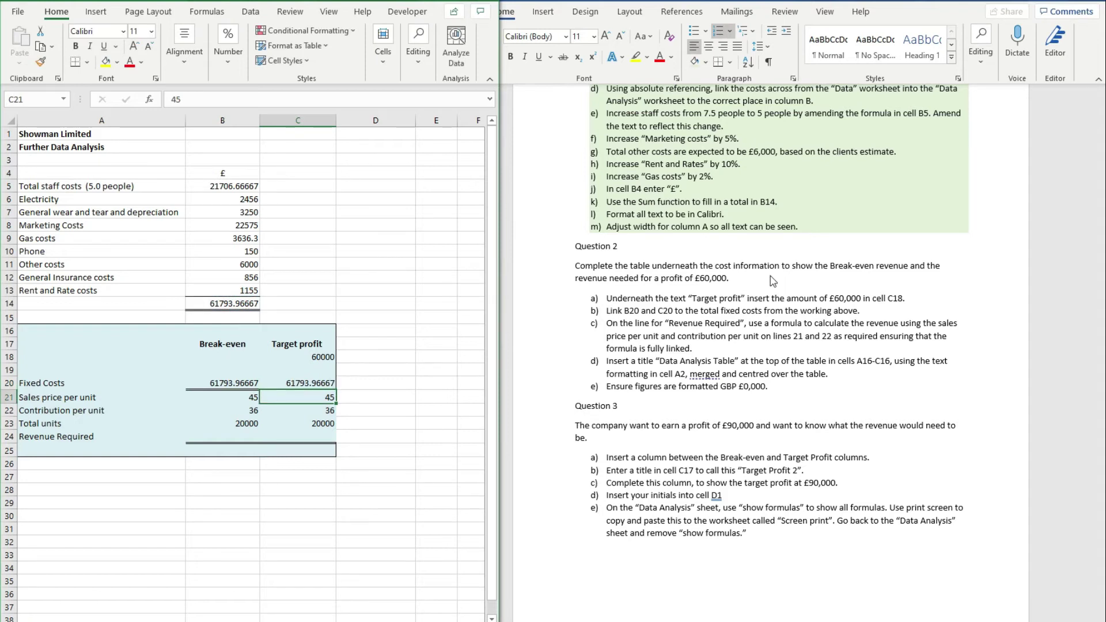
Shade Question 2 tasks a and b green in the instructions.
left_click(773, 281)
left_click_drag(864, 311, 620, 301)
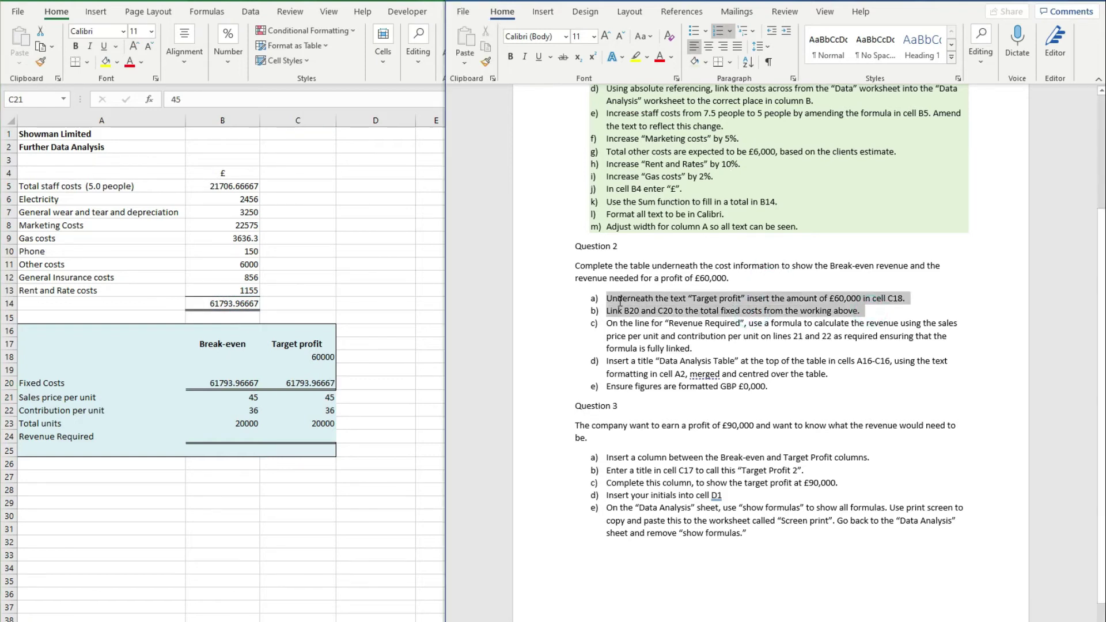
left_click(693, 61)
left_click(700, 355)
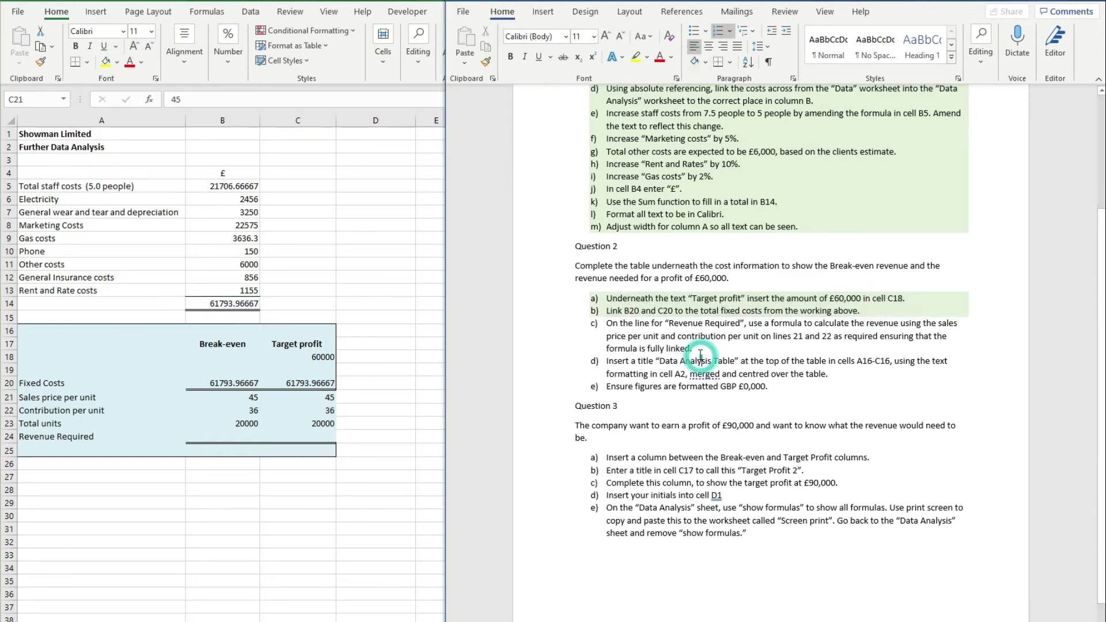
left_click(333, 368)
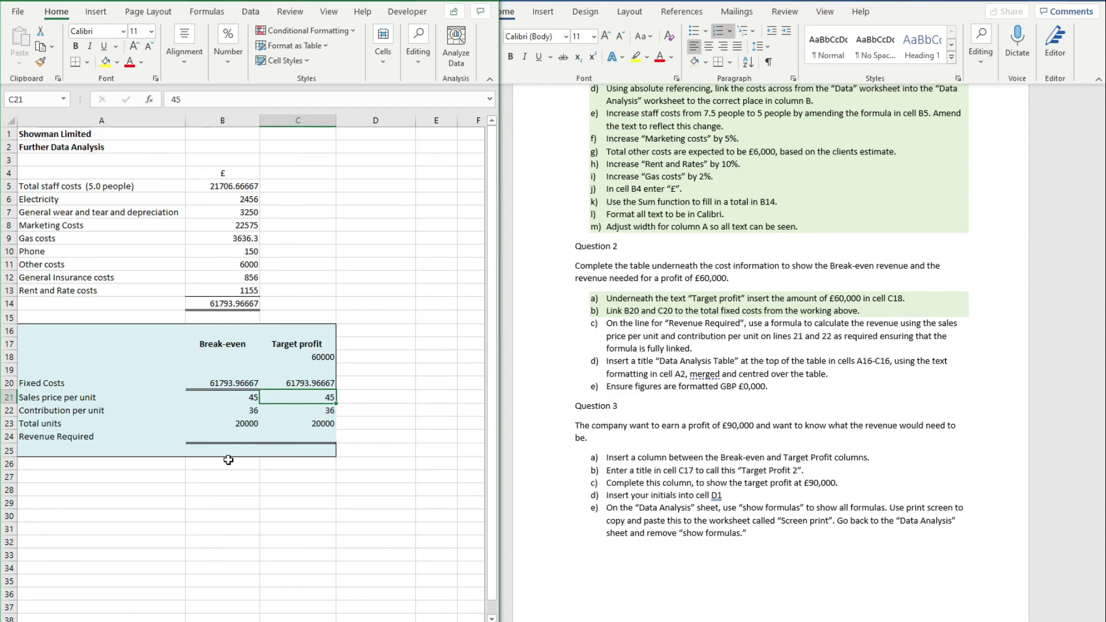
Enter =B20/B22*B21 in B24 for break-even revenue of 77242.45833.
left_click(237, 436)
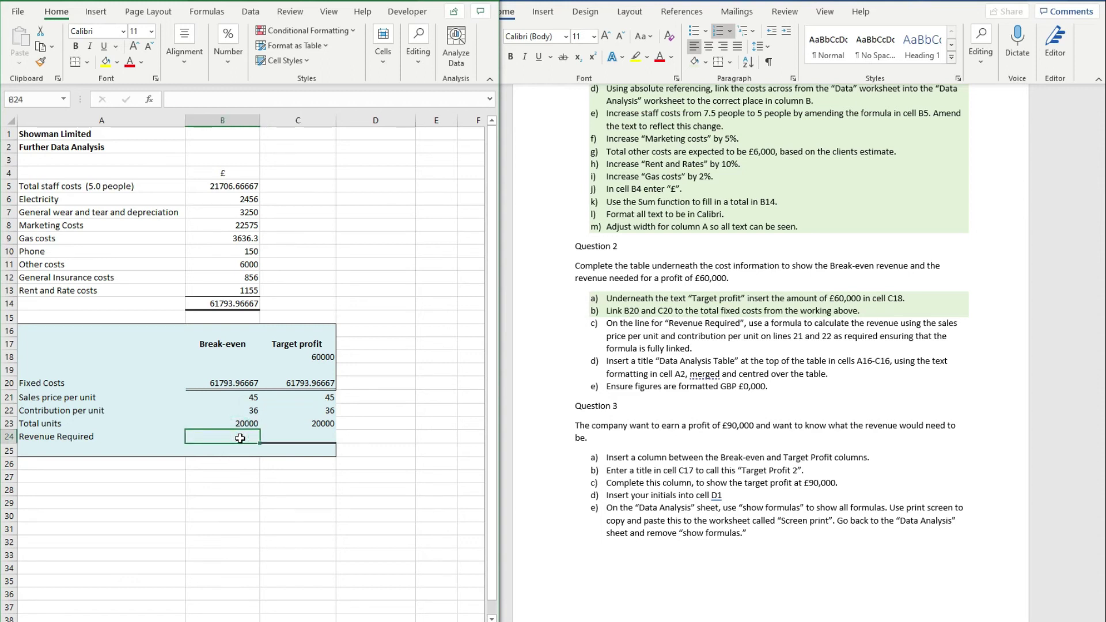
type("=")
left_click(230, 382)
type("/")
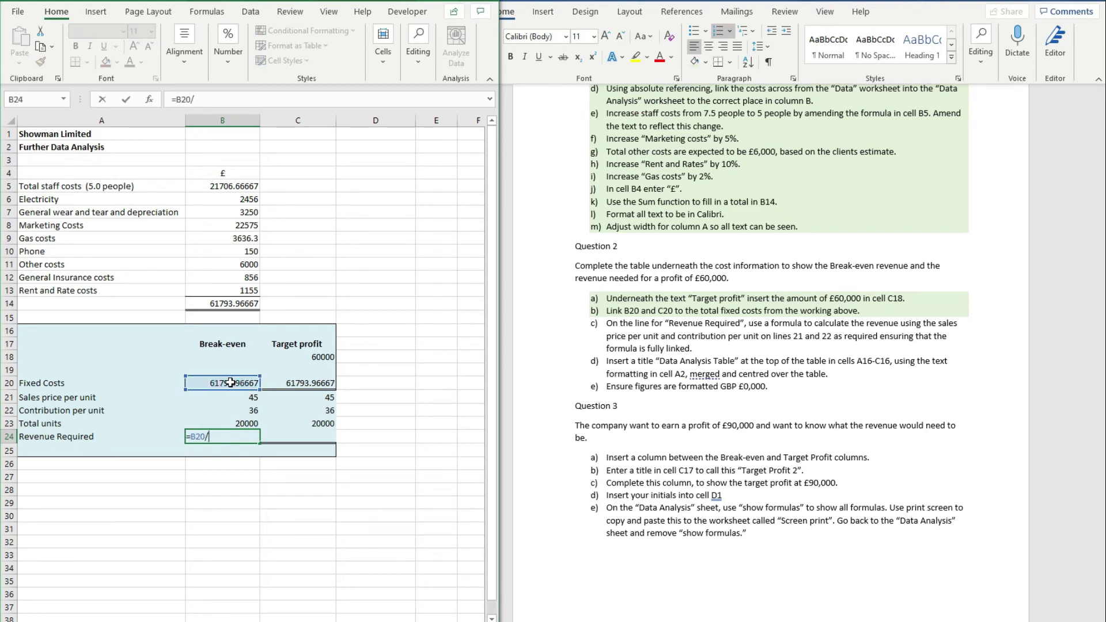
left_click(233, 407)
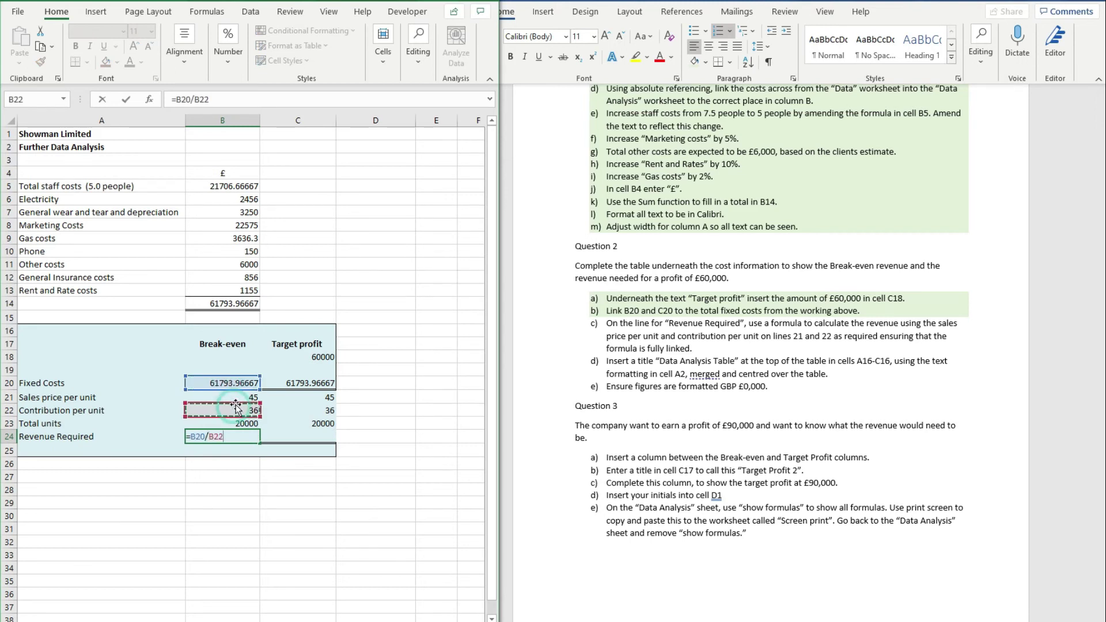
type("*")
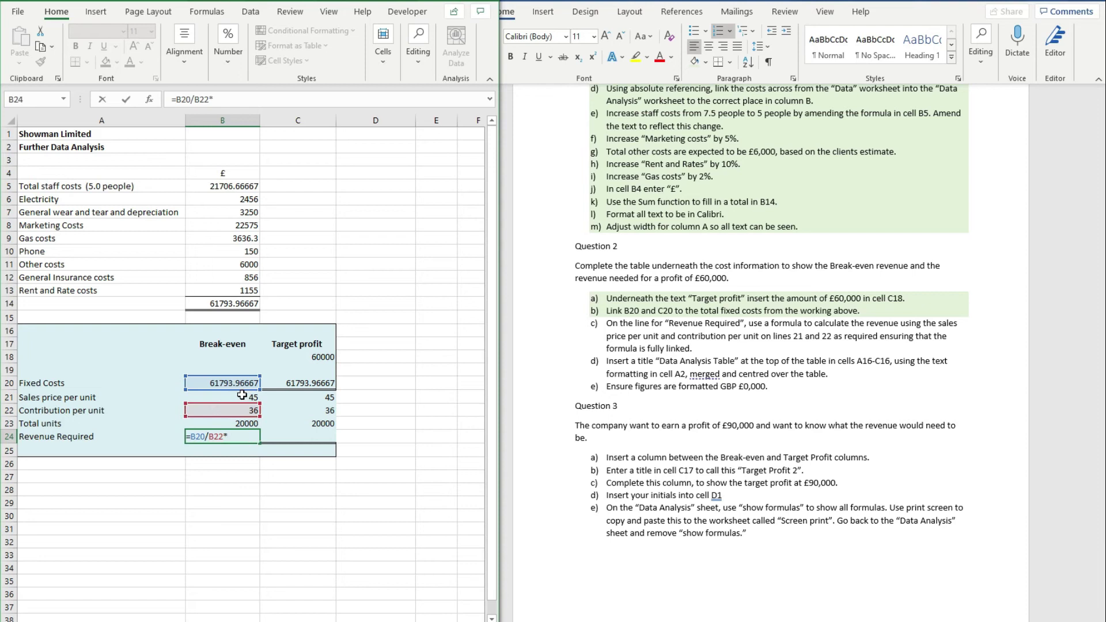
left_click(240, 396)
key("Return")
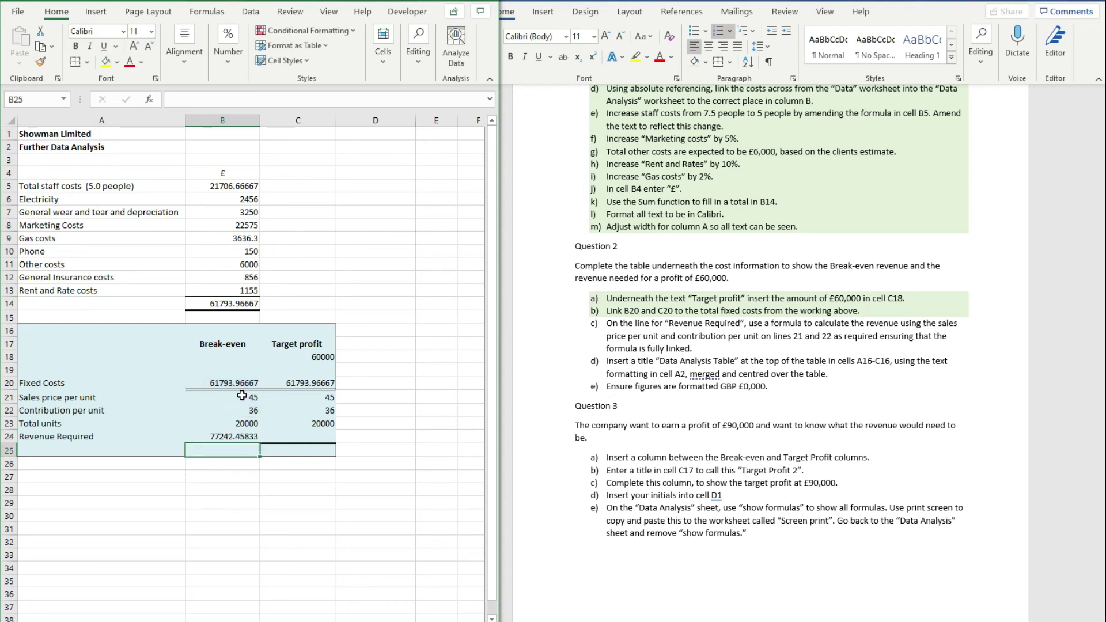
Enter =(C18+C20)/C22*C21 in C24, giving revenue required of 152242.4583.
left_click(300, 438)
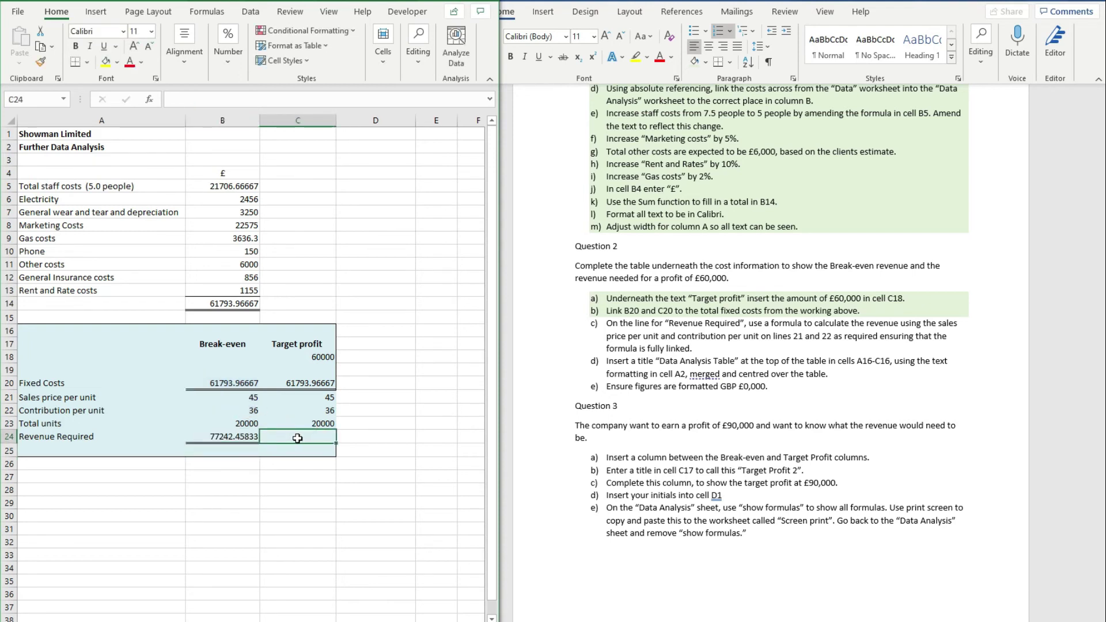
type("=")
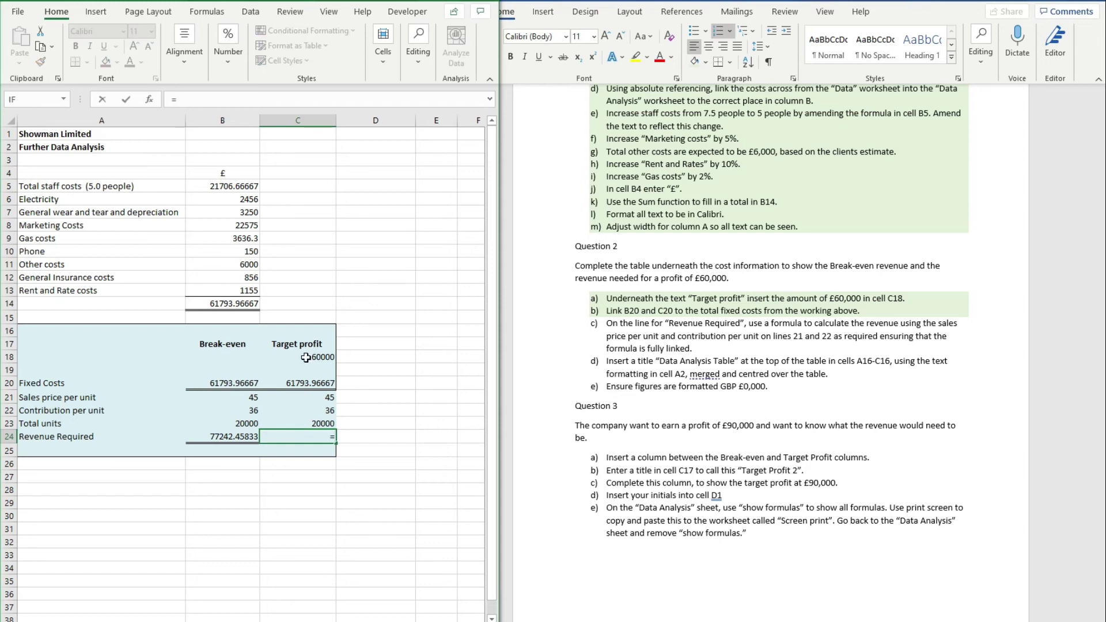
type("(")
left_click(305, 358)
type("+")
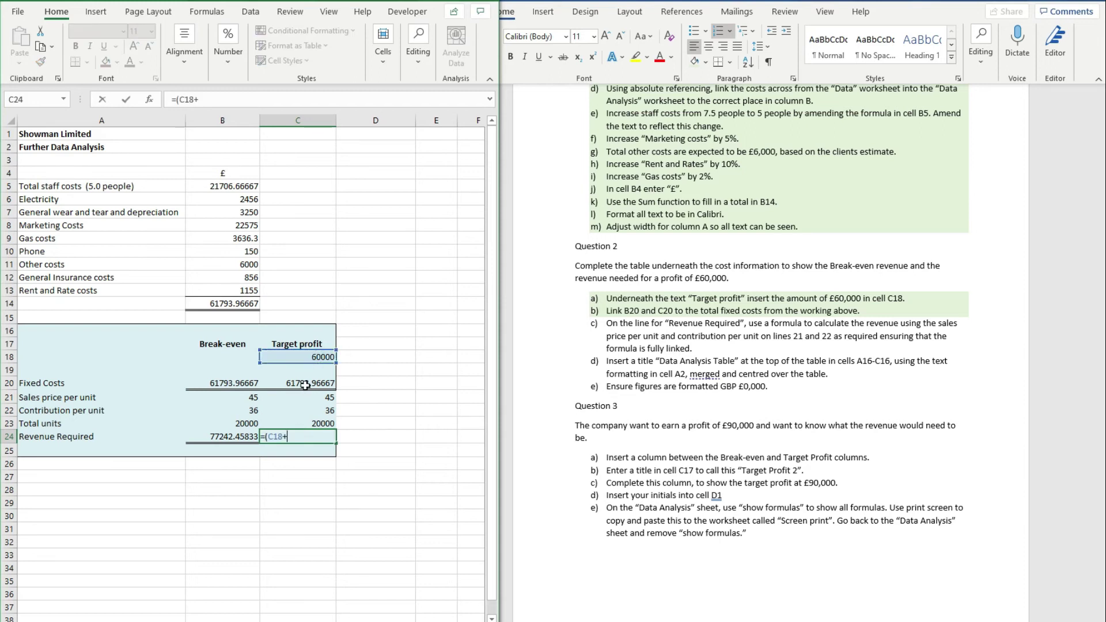
left_click(305, 385)
type(")/")
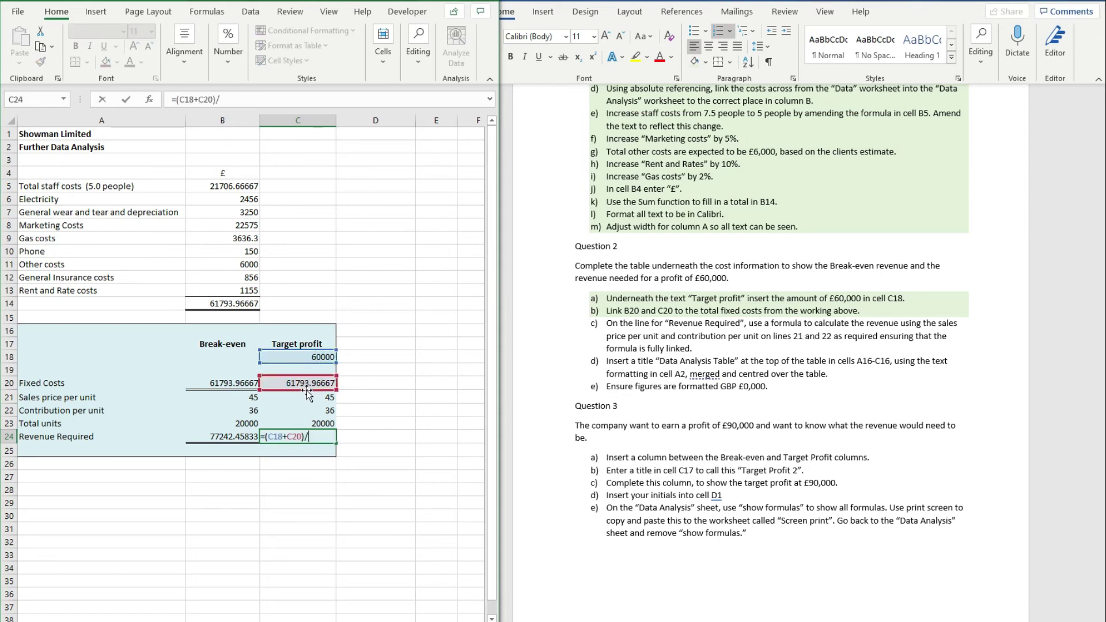
left_click(306, 410)
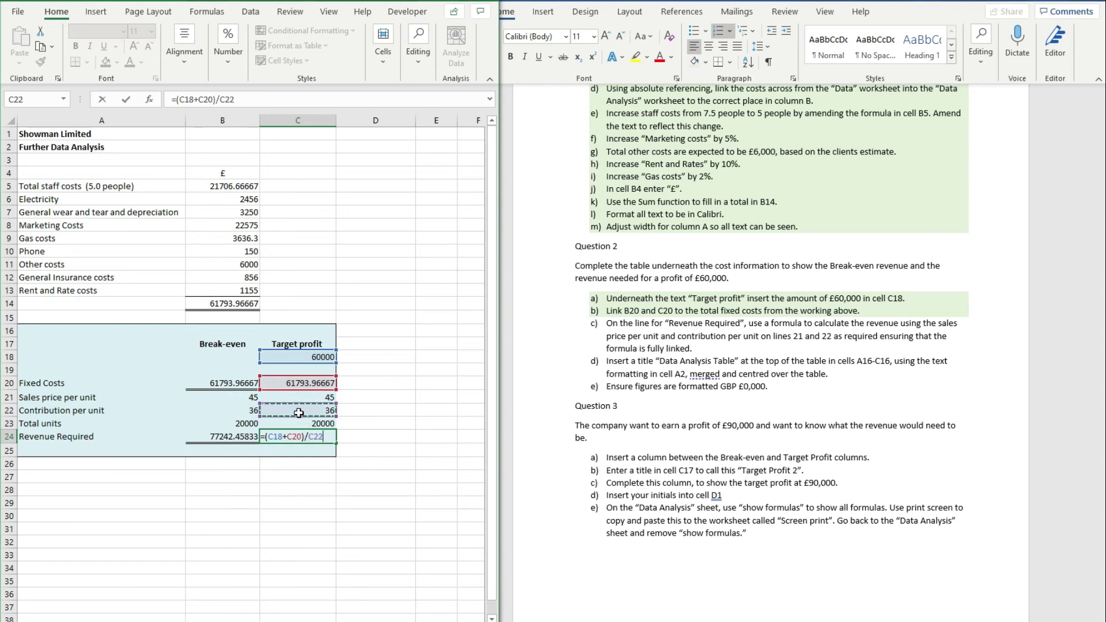
type("*")
left_click(311, 397)
key("Return")
left_click(317, 440)
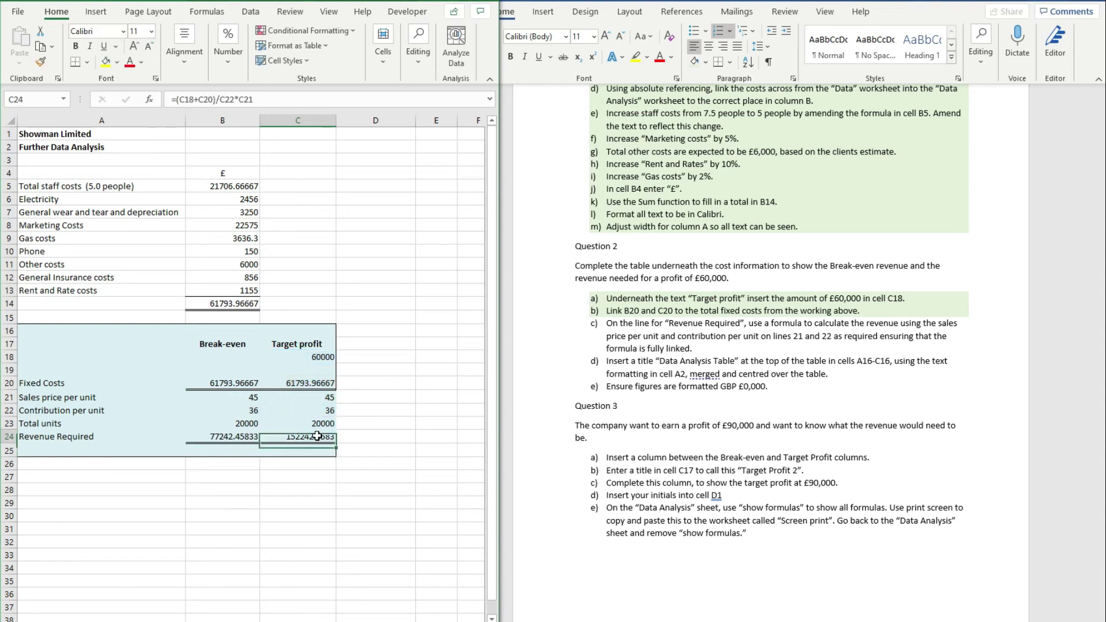
left_click(333, 480)
Shade task c green in the instructions.
left_click(785, 339)
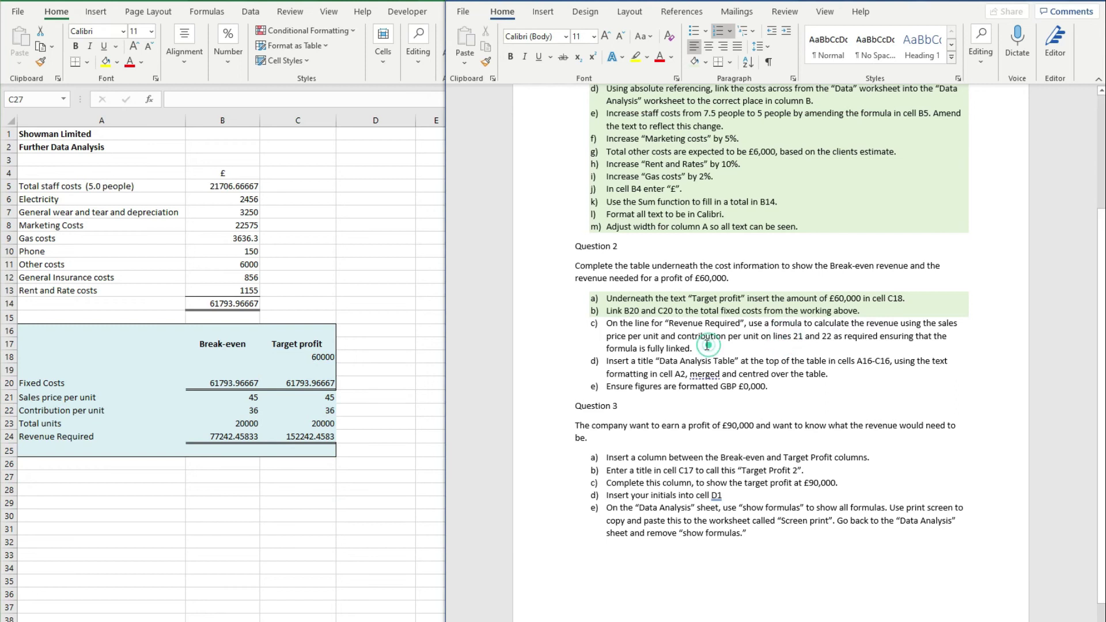
left_click_drag(707, 345, 606, 323)
left_click(694, 62)
left_click(680, 340)
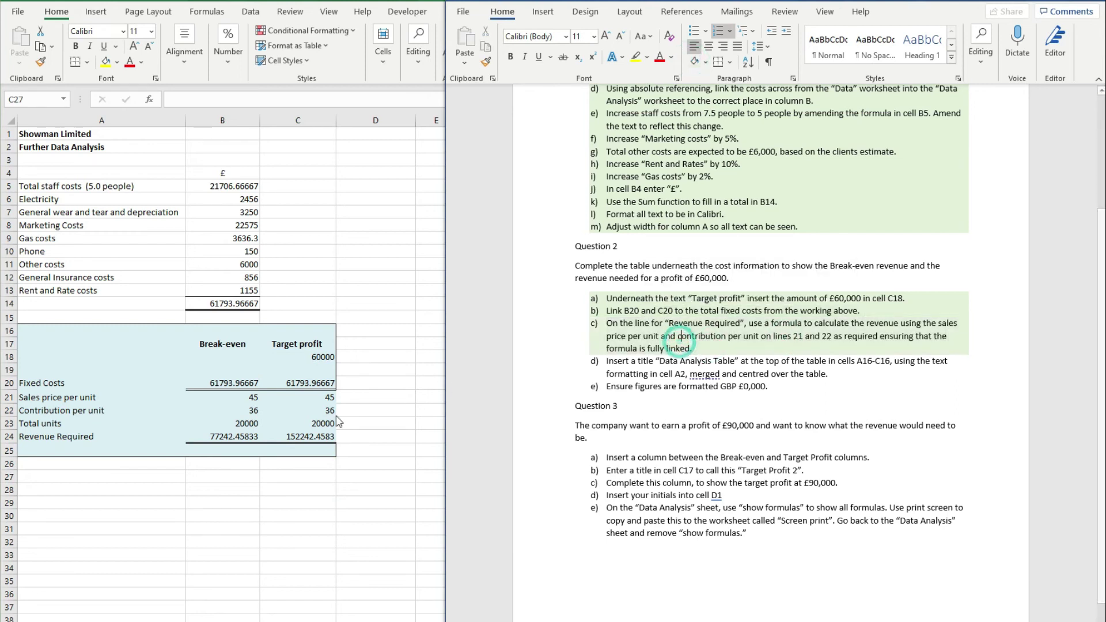
Type the title 'Data Analysis Table' in cell A16.
left_click(338, 422)
double_click(70, 330)
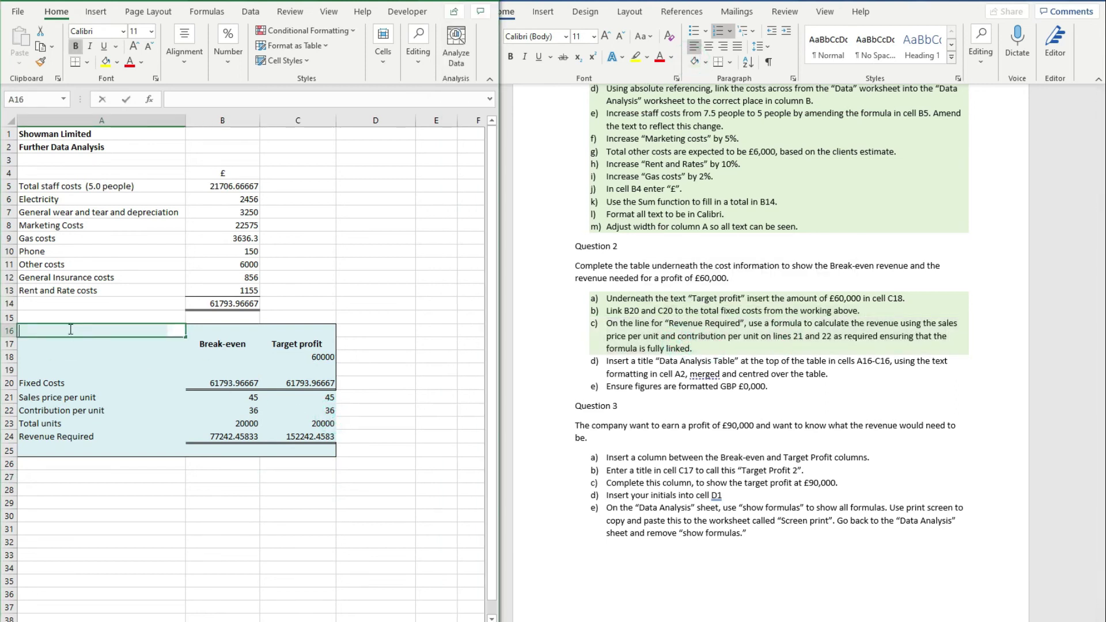
type("Data Analysis Table")
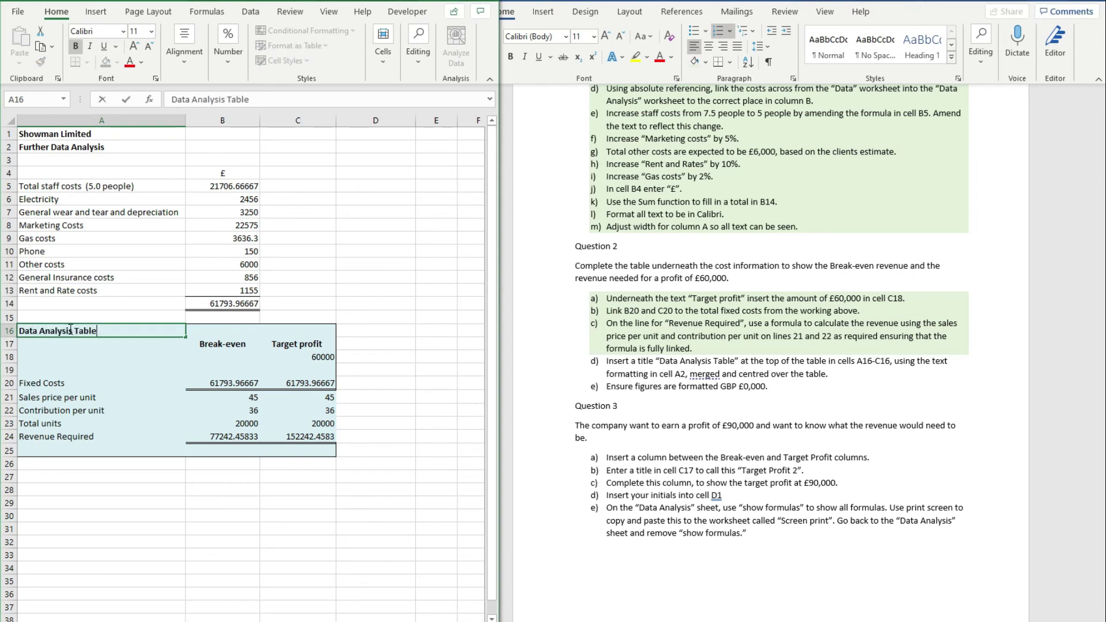
key("Tab")
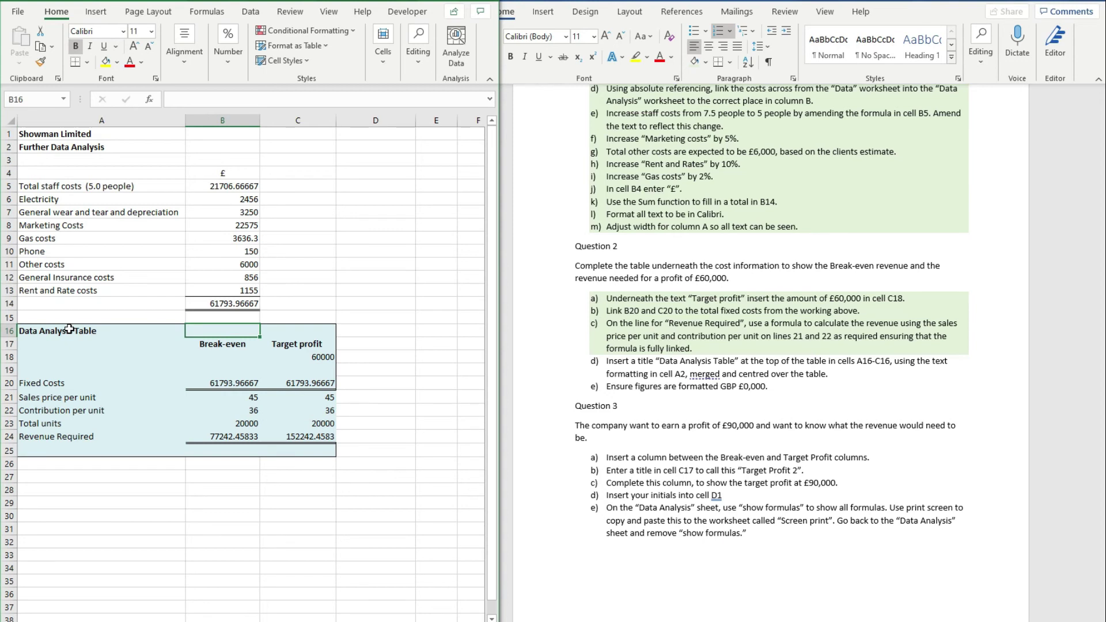
Merge and centre the title across A16:C16.
left_click_drag(69, 329, 289, 334)
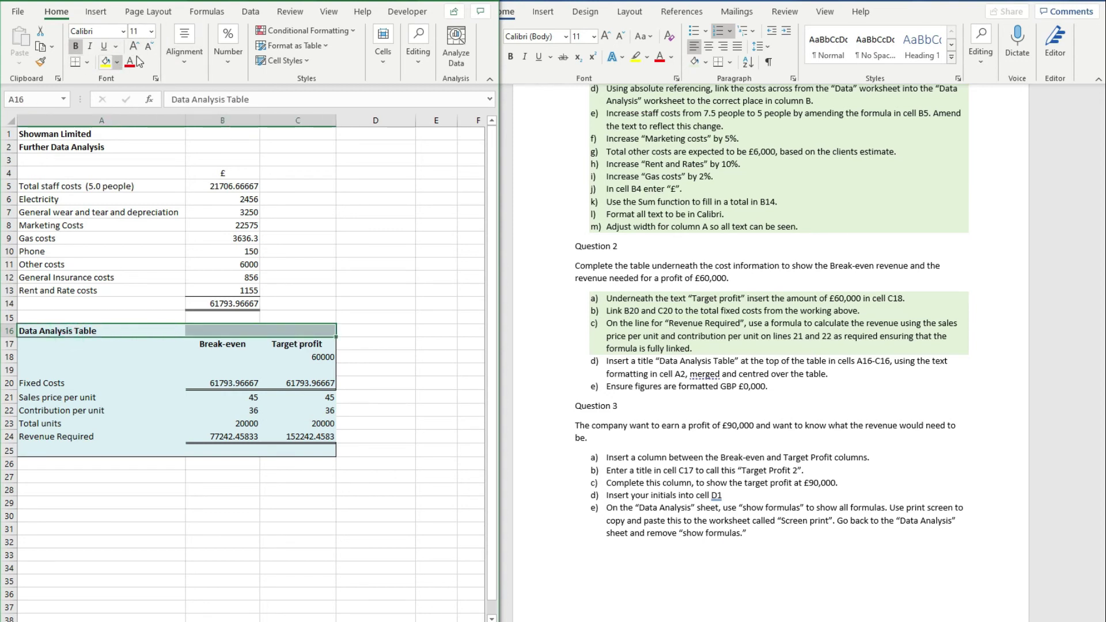
left_click(181, 55)
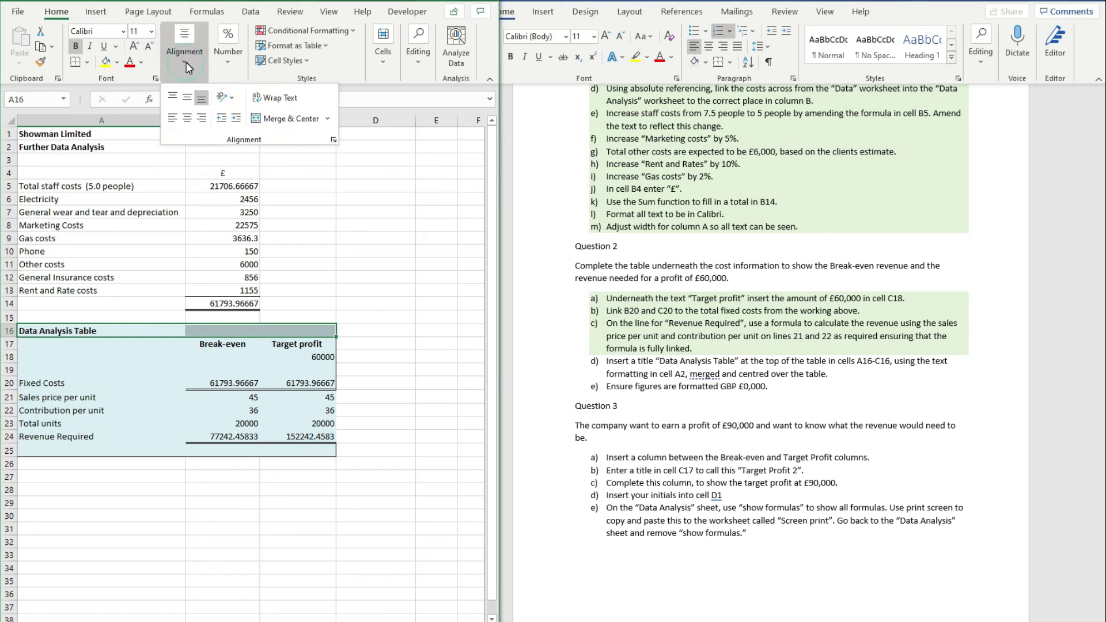
left_click(271, 121)
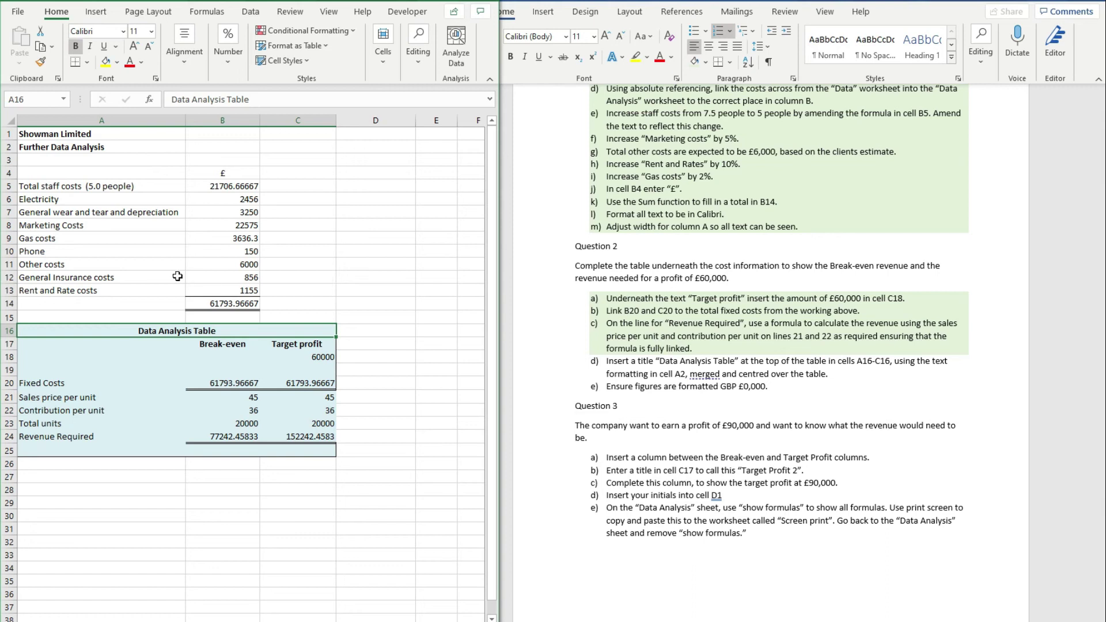
left_click(139, 148)
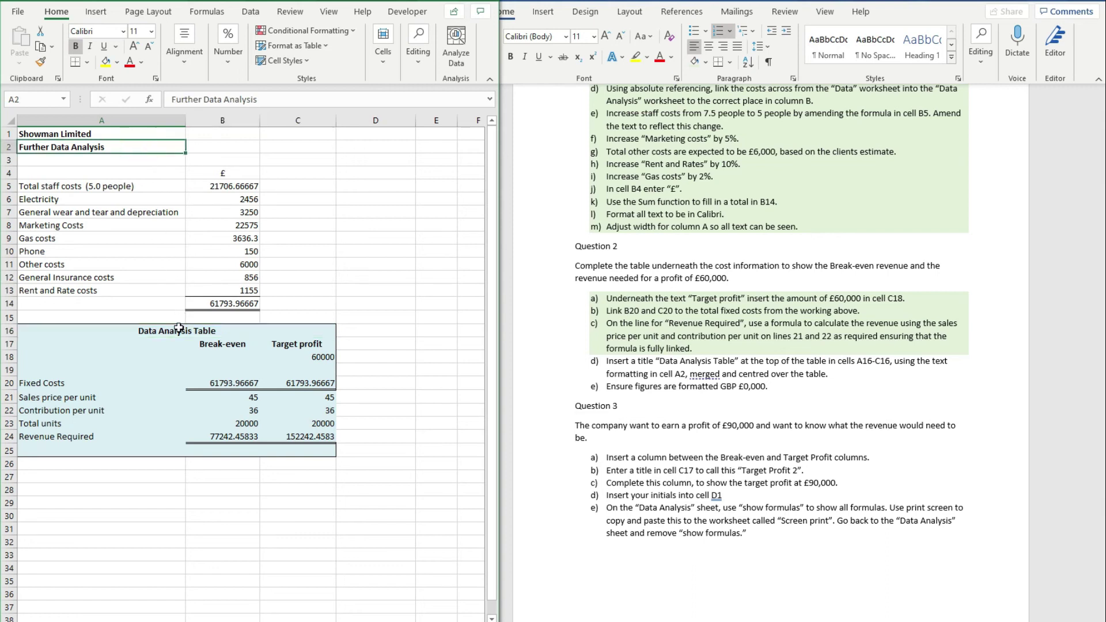
left_click(174, 331)
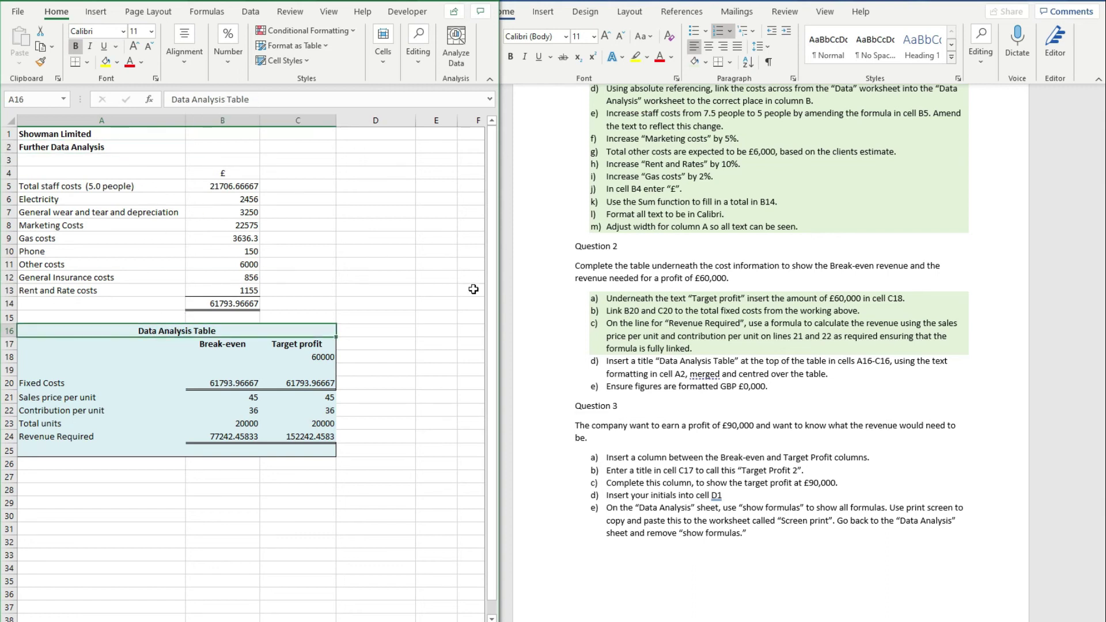
Shade task d green in the instructions.
left_click(530, 294)
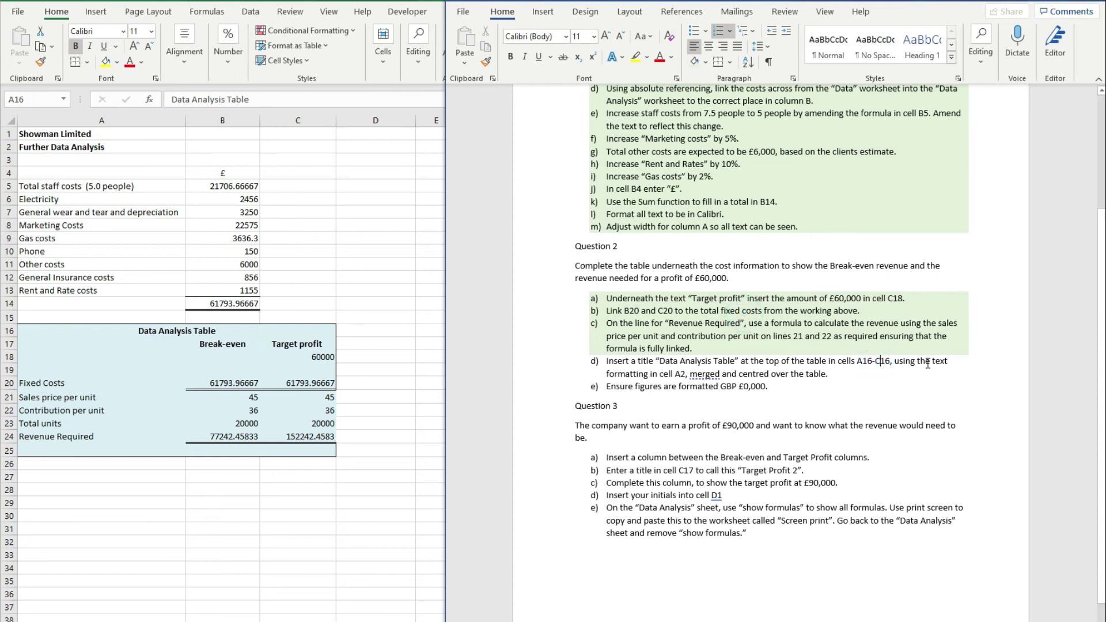
left_click_drag(834, 373, 694, 349)
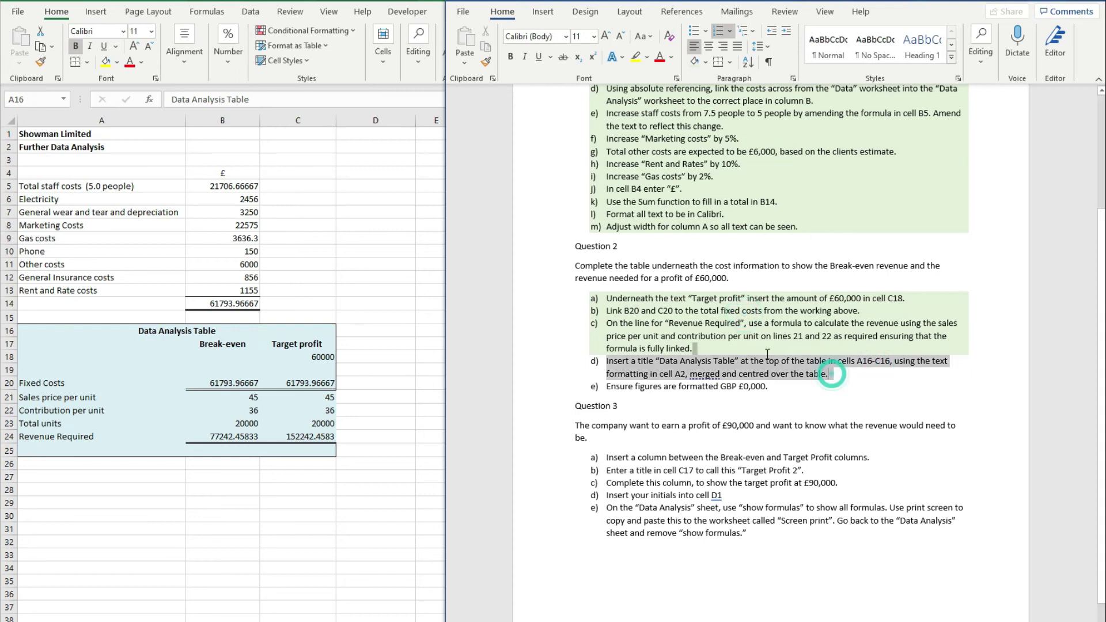
left_click(694, 61)
left_click(720, 382)
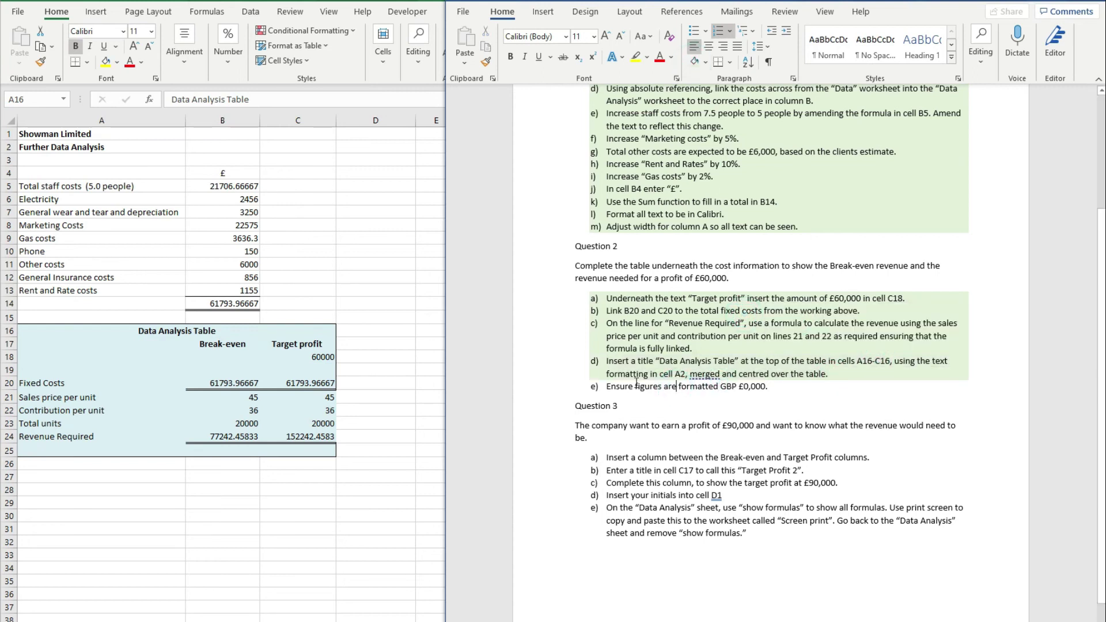
left_click(394, 370)
Apply the Currency number format to the table figures in B18:C25.
left_click(395, 370)
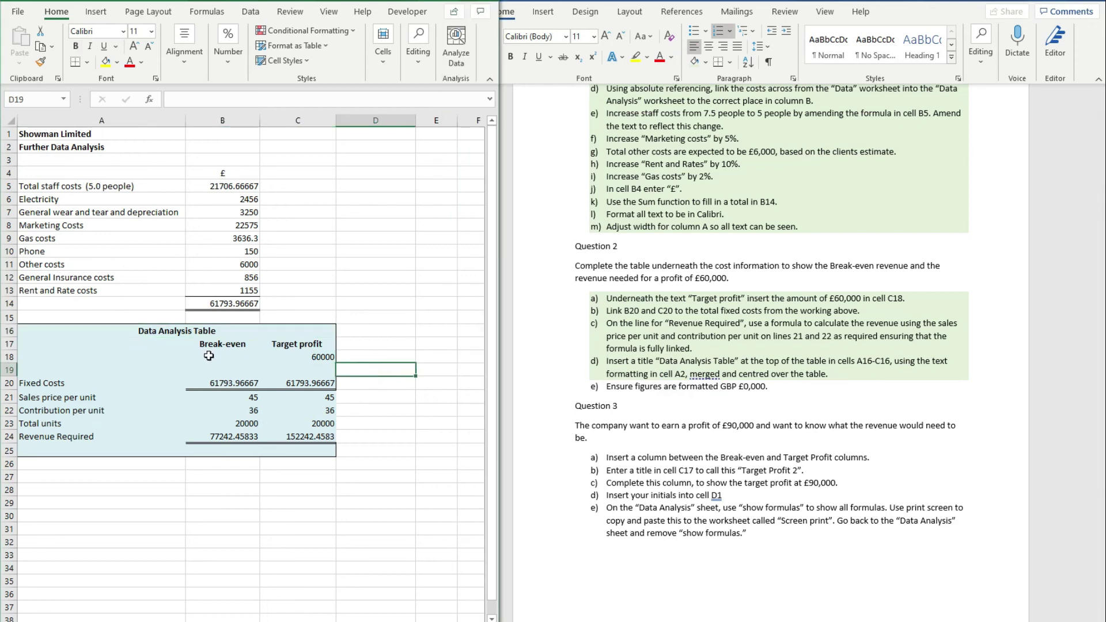
left_click_drag(209, 356, 331, 453)
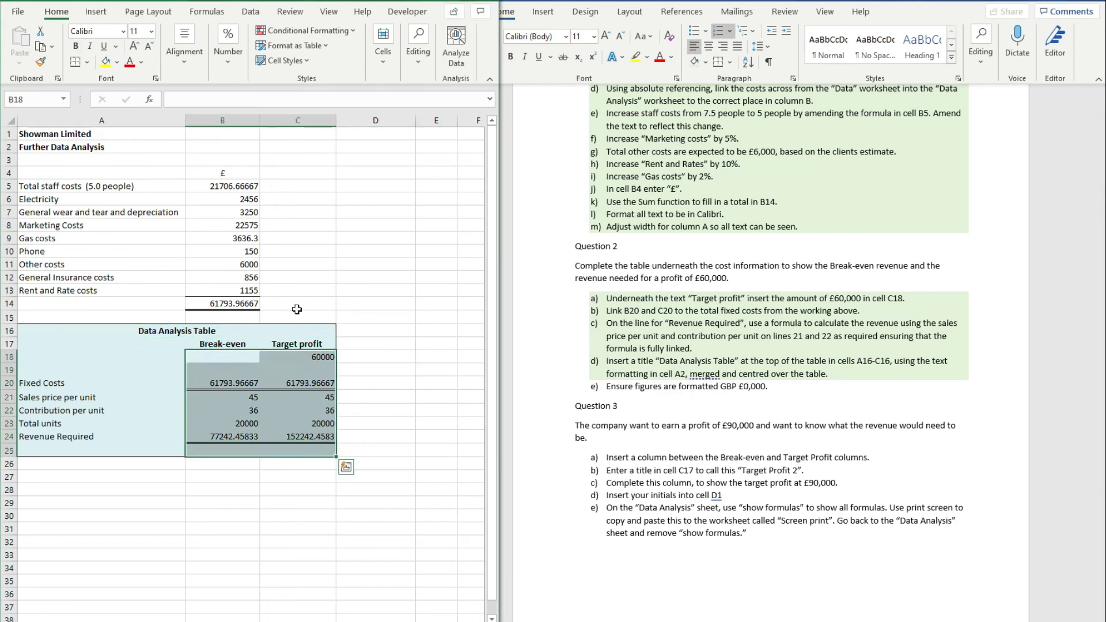
left_click(232, 70)
left_click(296, 98)
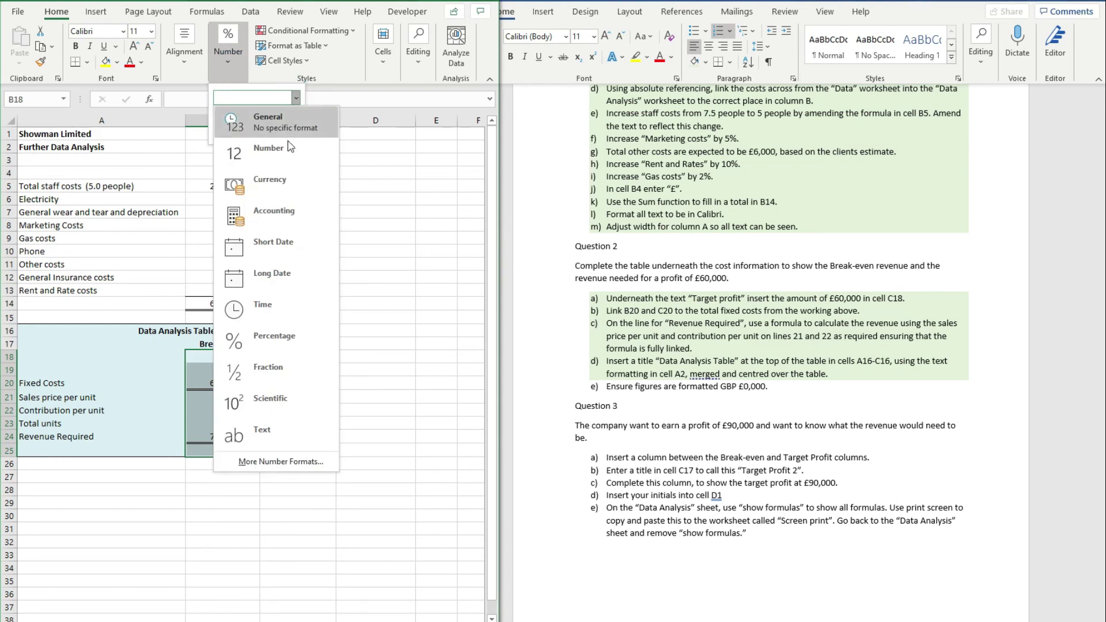
left_click(282, 189)
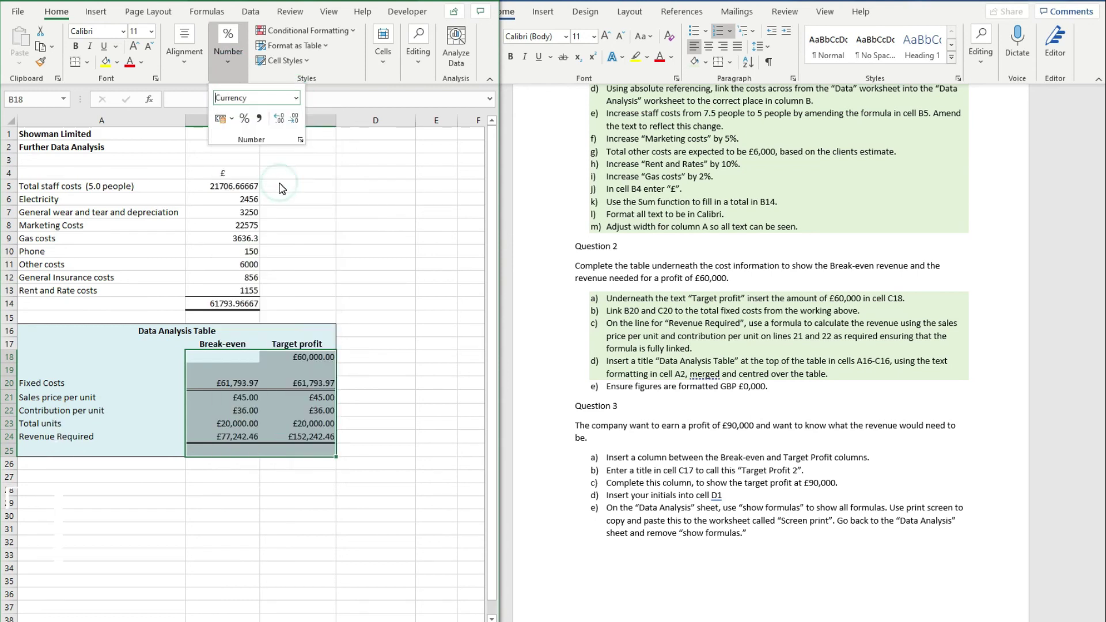
left_click(383, 263)
Shade tasks d and e green in the instructions.
left_click_drag(752, 361, 772, 392)
left_click(695, 61)
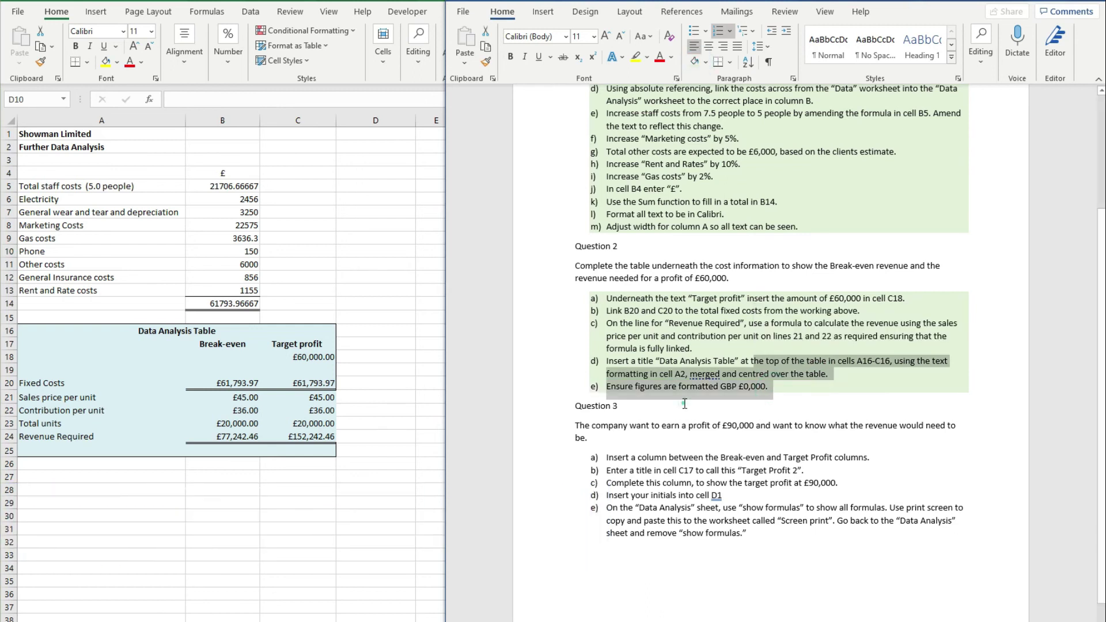
left_click(683, 404)
scroll(679, 406, "down", 1)
left_click(257, 406)
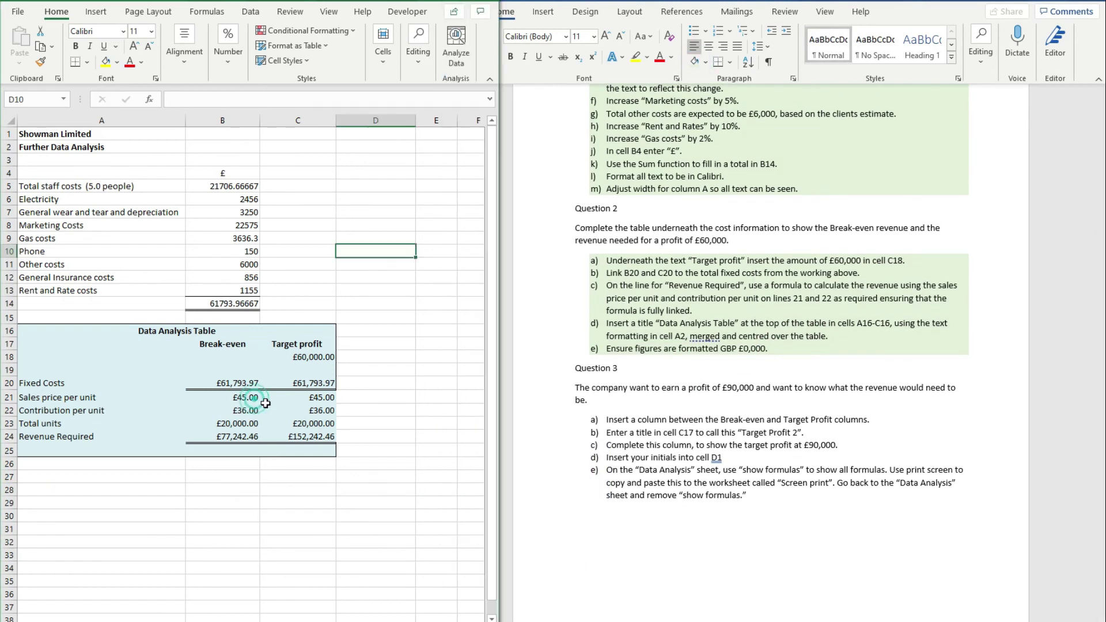
left_click(274, 396)
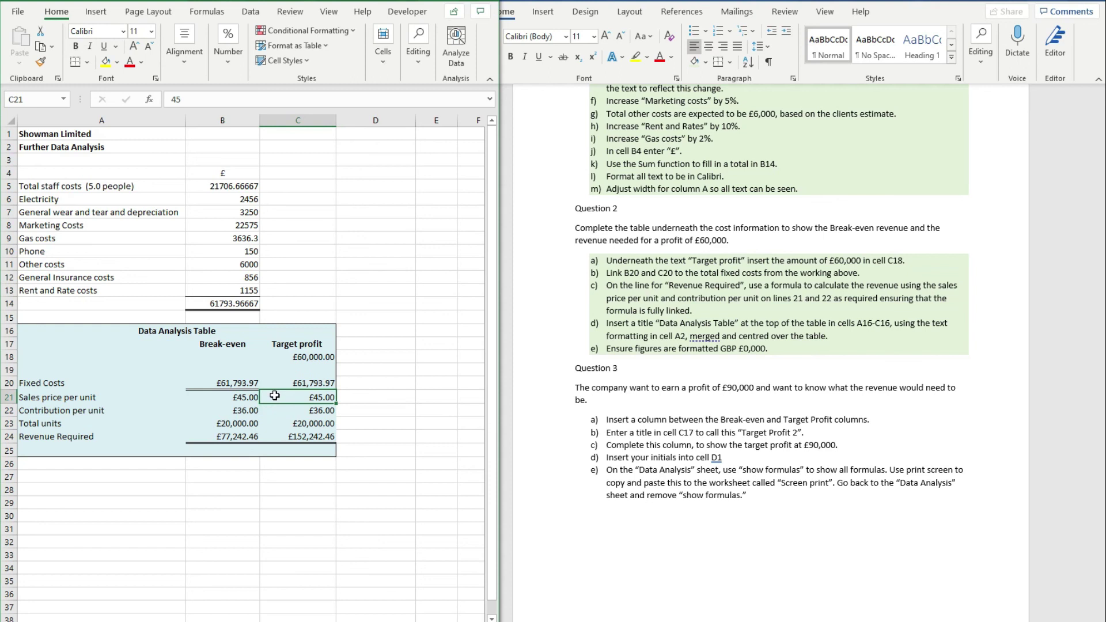
left_click(342, 316)
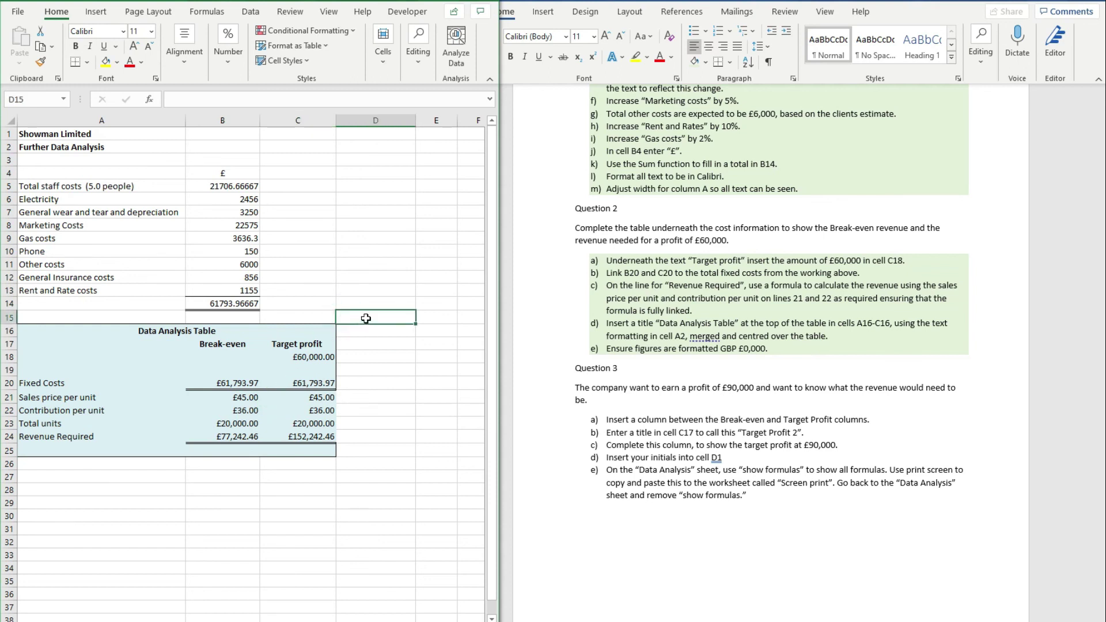
Insert a blank column C before the Target profit column.
left_click(318, 120)
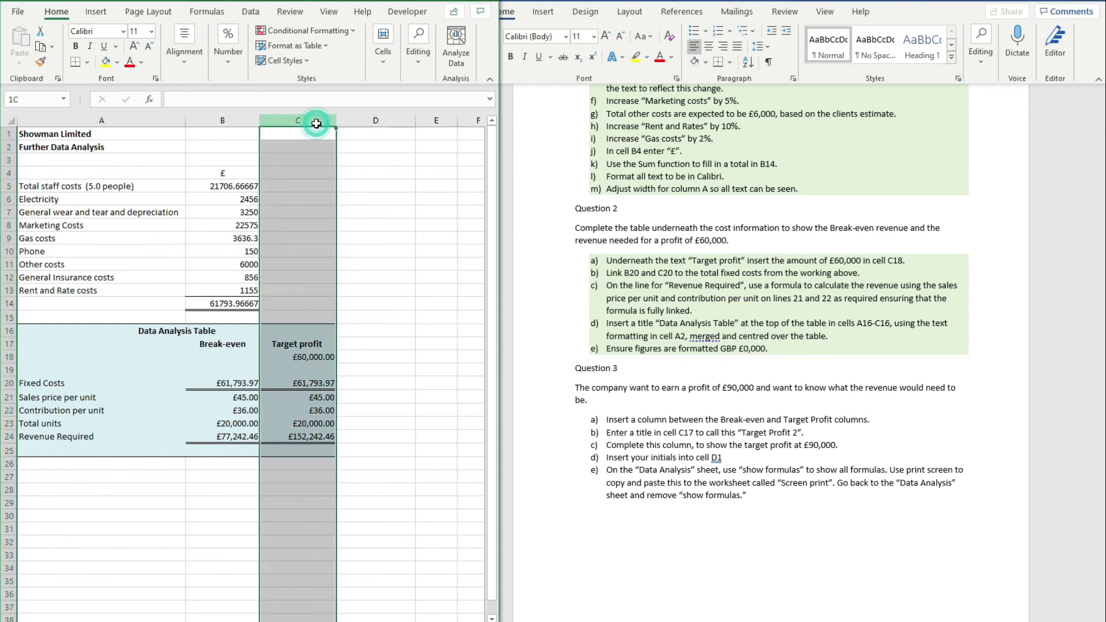
right_click(317, 121)
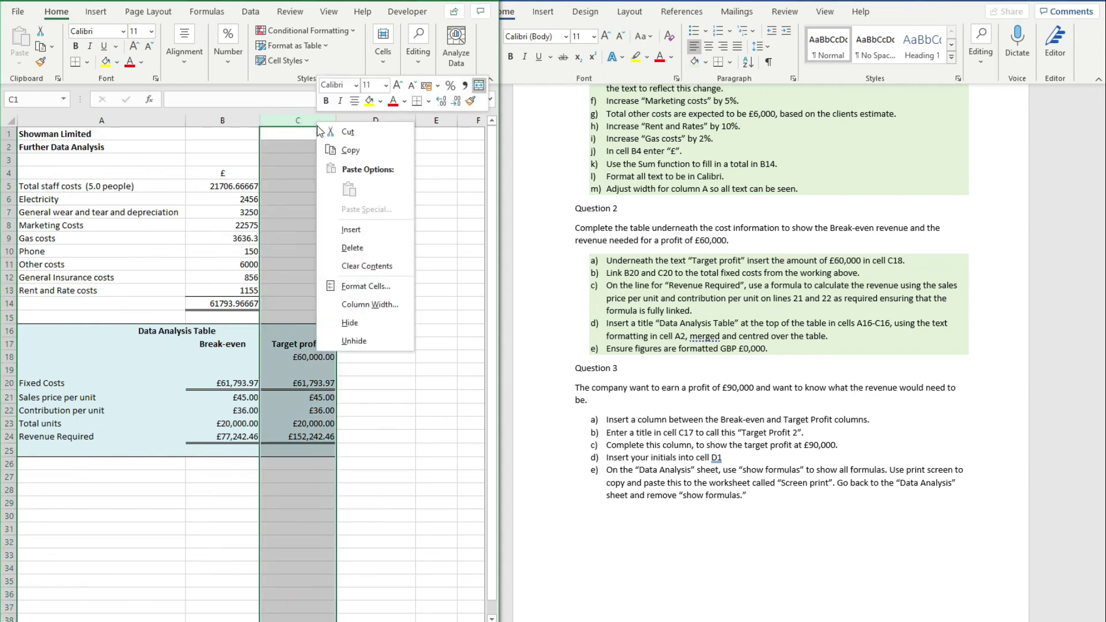
left_click(351, 230)
left_click(299, 237)
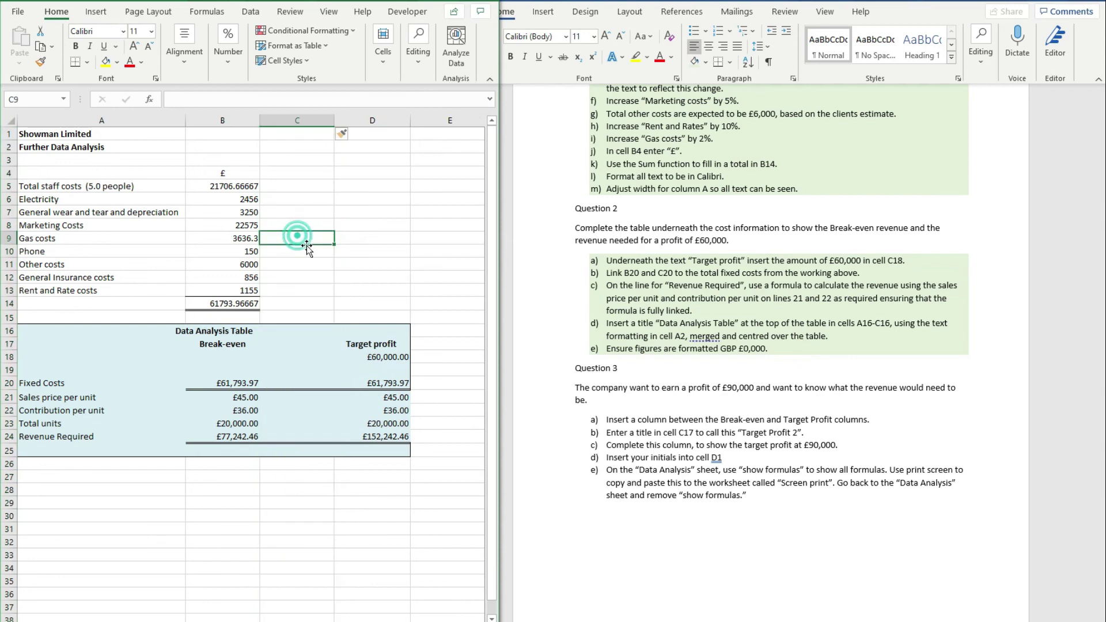
Head the new column 'Target profit 2' in cell C17.
left_click(320, 357)
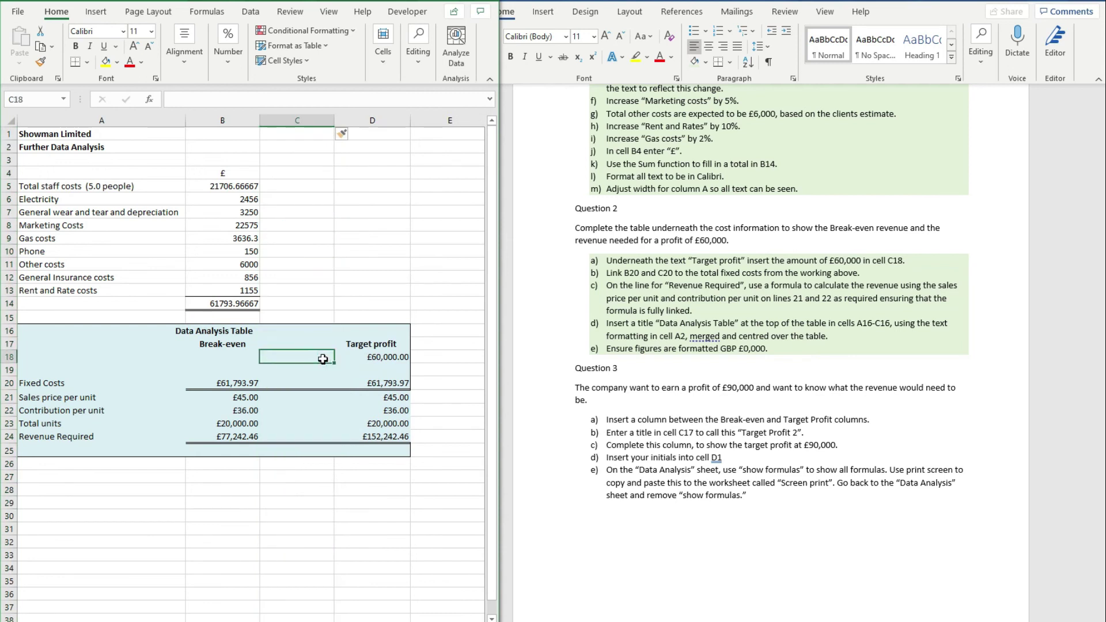
left_click(313, 345)
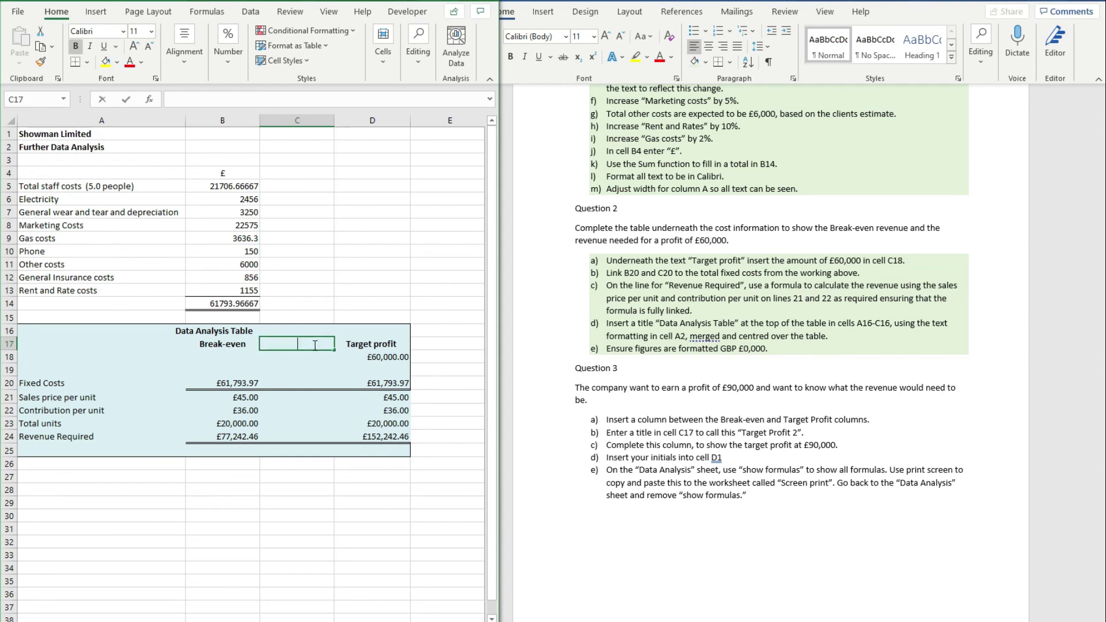
type("Target profit")
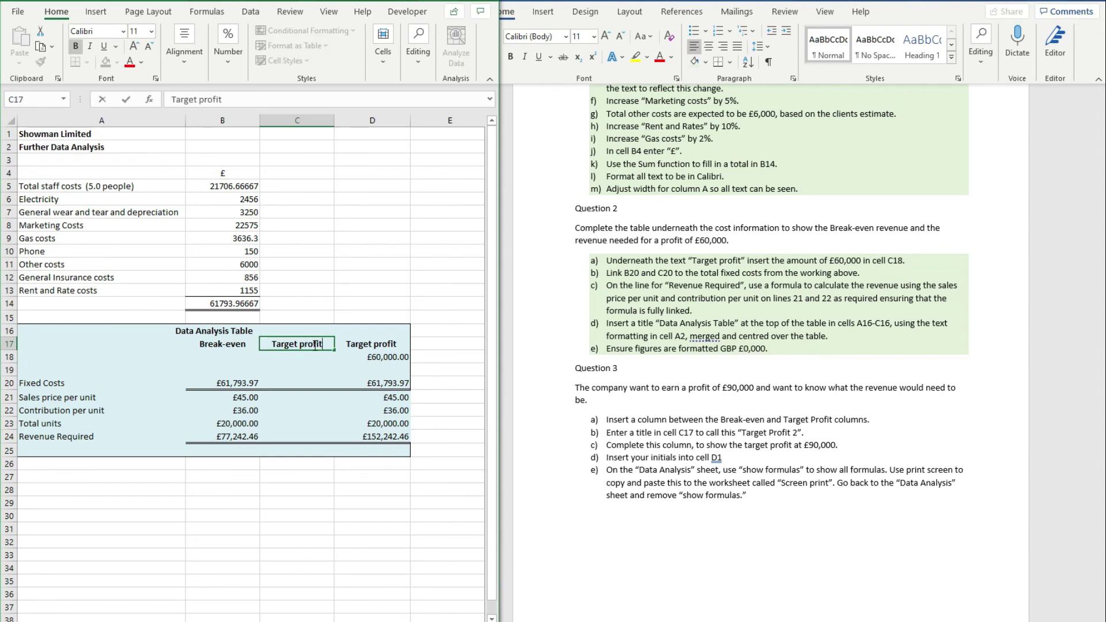
type(" 2")
key("Return")
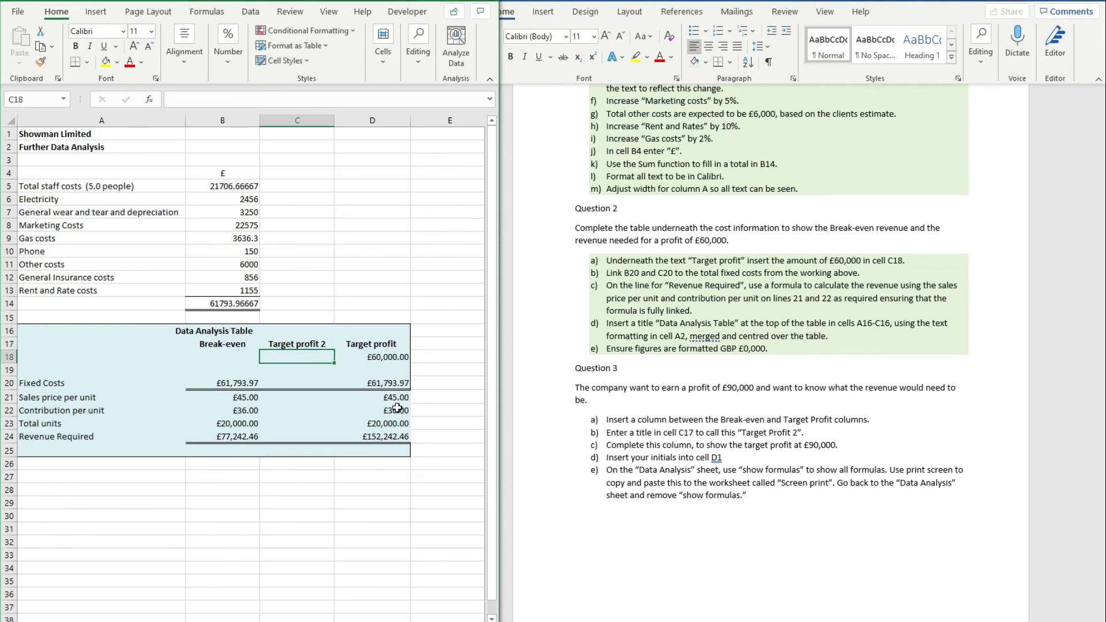
Copy the Target profit figures D18:D24 into the new column at C18.
left_click_drag(386, 353, 390, 433)
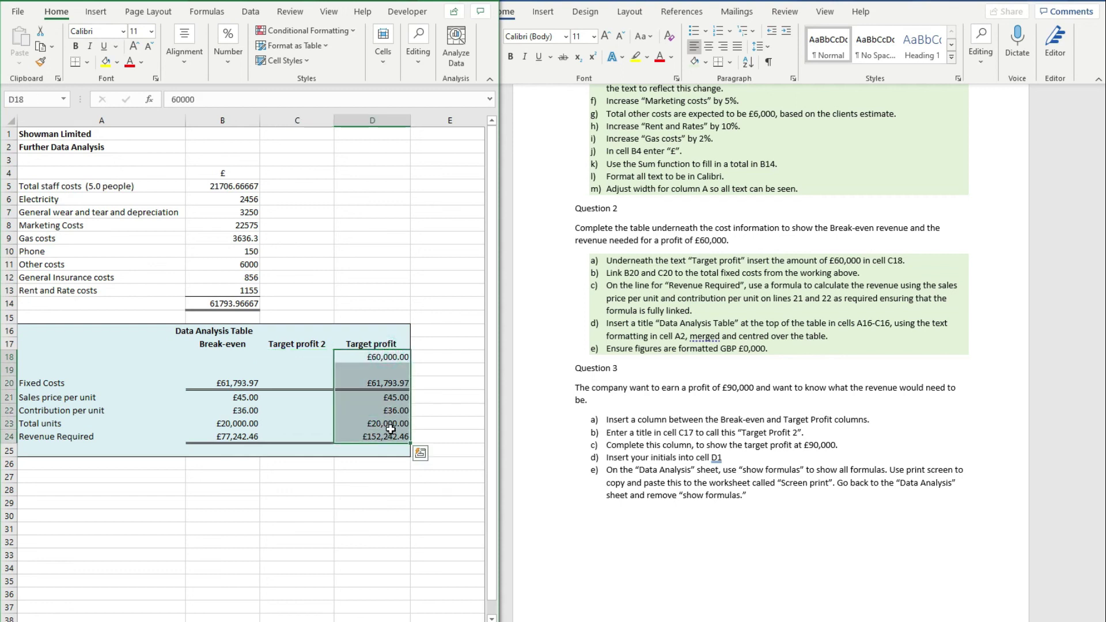
key("ctrl+c")
left_click(323, 358)
key("ctrl+v")
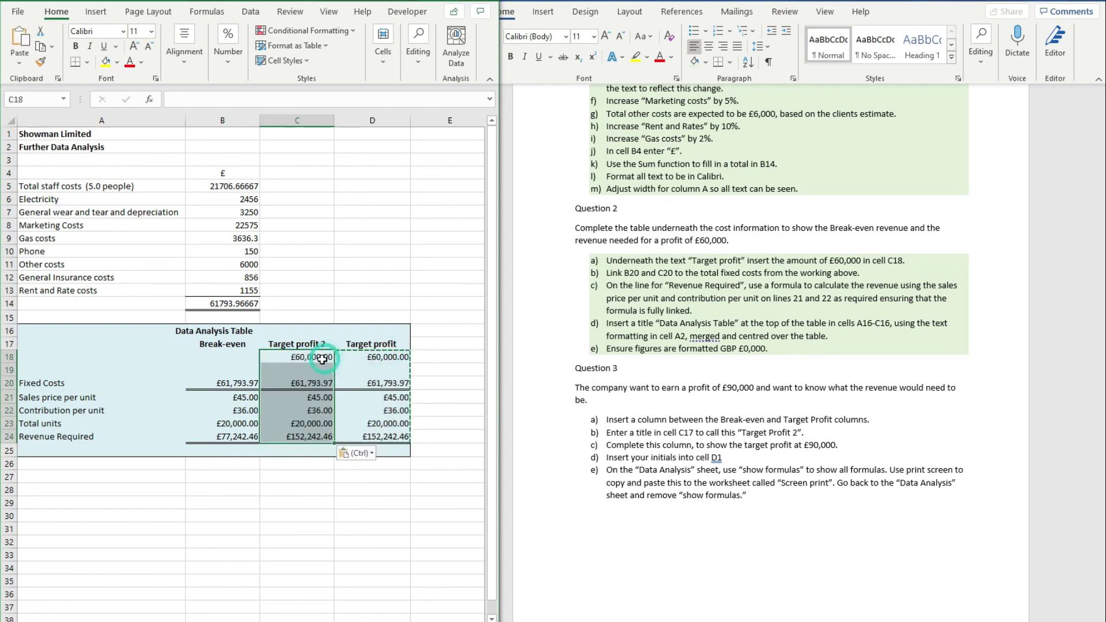
key("ctrl")
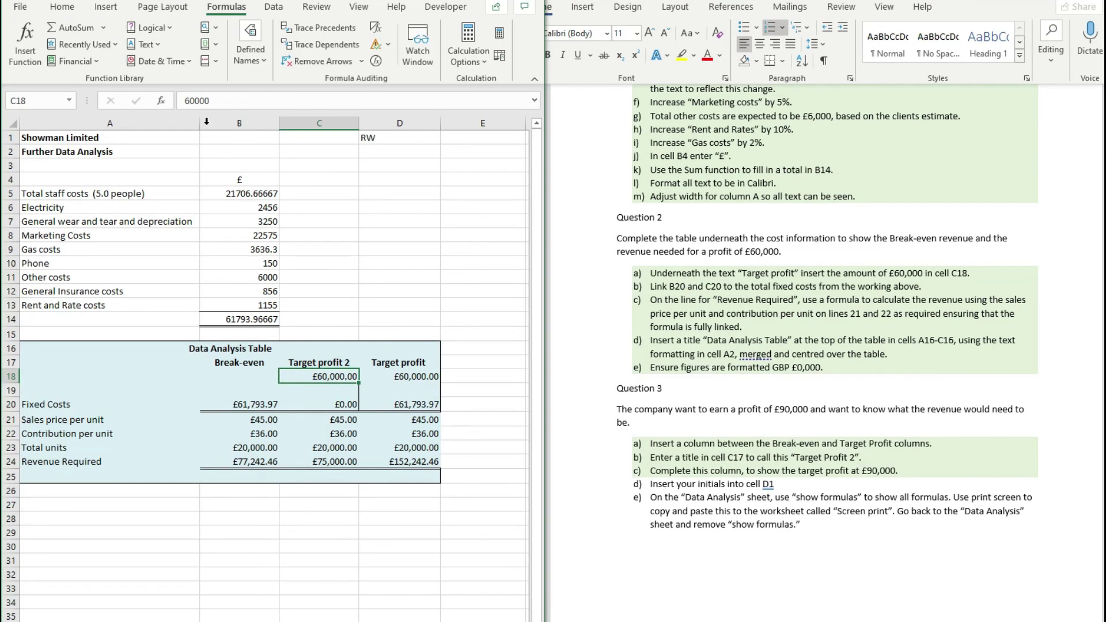
Change the C18 target profit to 90000.
left_click(189, 100)
key("BackSpace")
type("9")
key("Return")
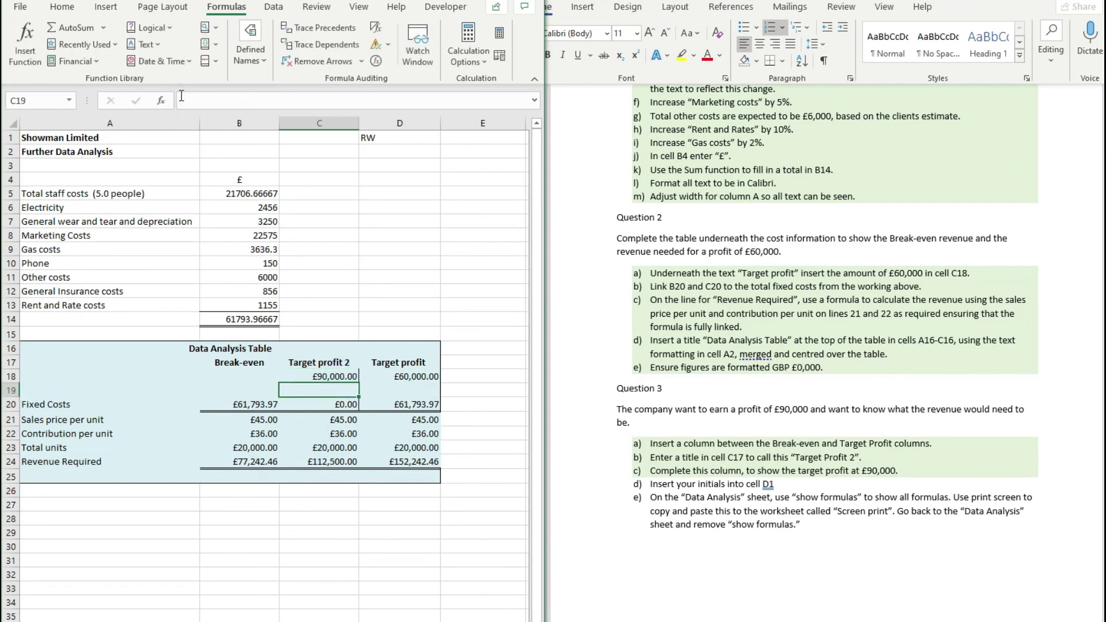
Set C20 to =B14 and confirm the C24 revenue formula, giving £189,742.46.
left_click(335, 404)
type("=")
left_click(248, 320)
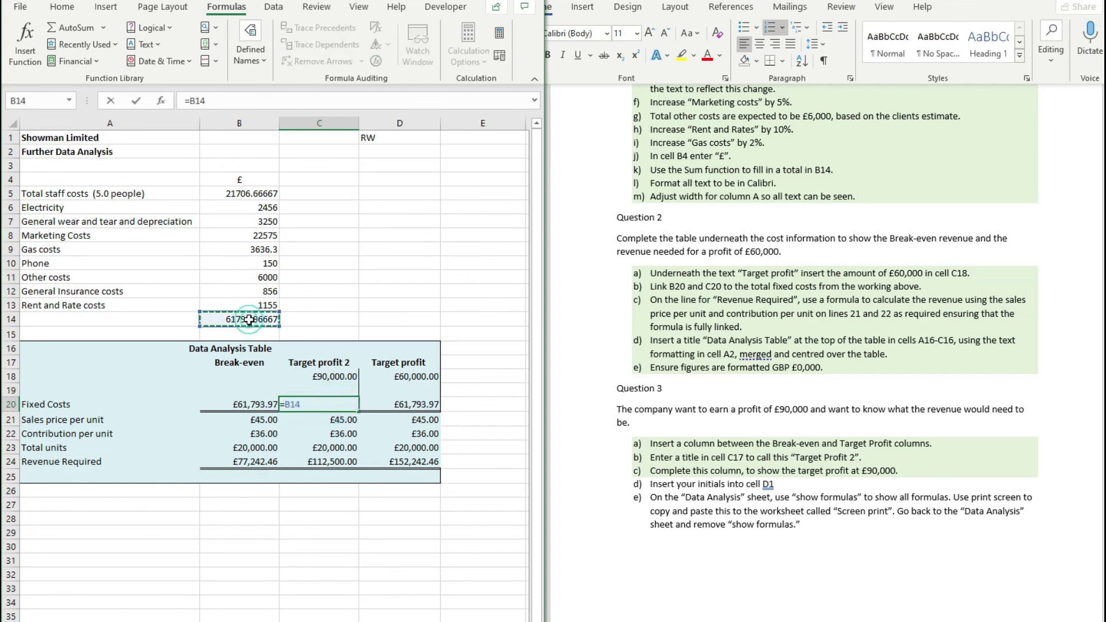
key("Return")
key("Down")
key("Down")
key("Down")
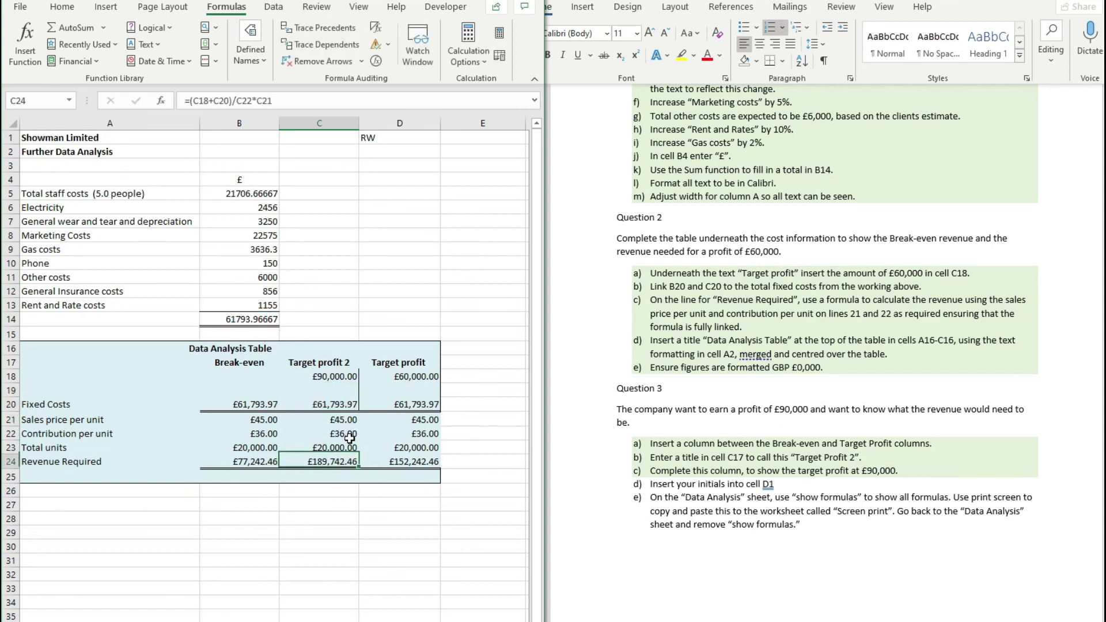
left_click(308, 106)
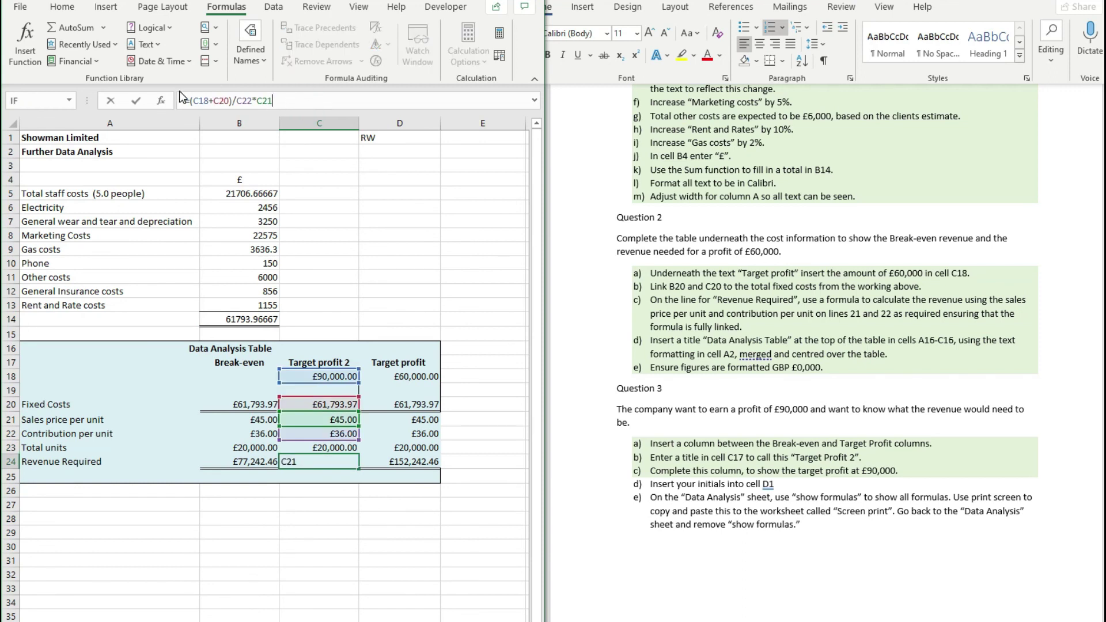
key("Return")
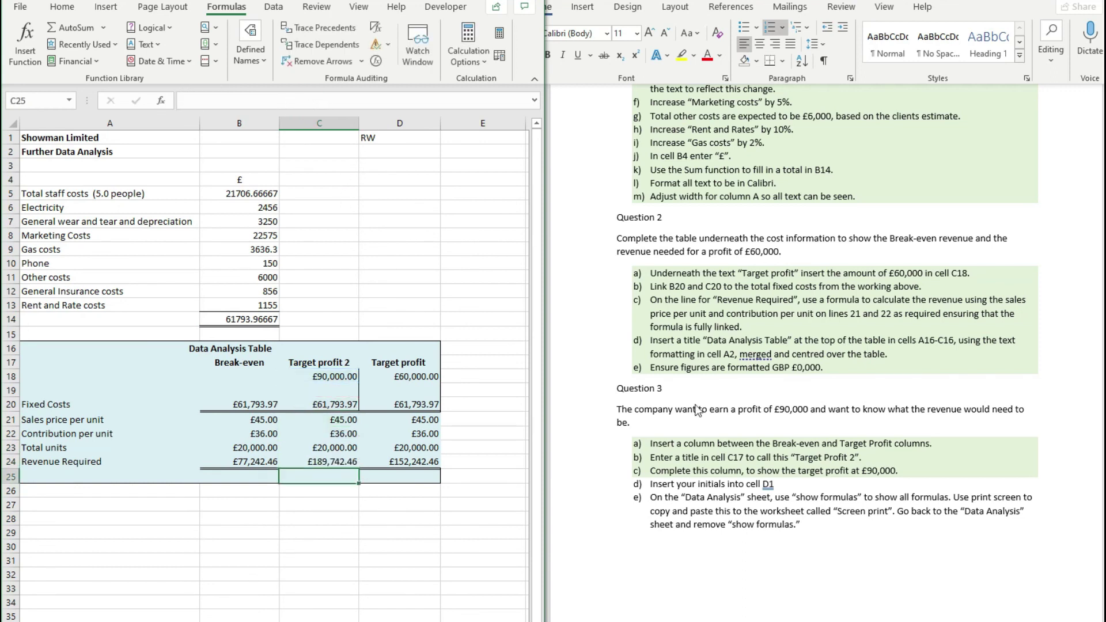
Check the initials in D1 and select Question 3 items b to d.
left_click(377, 139)
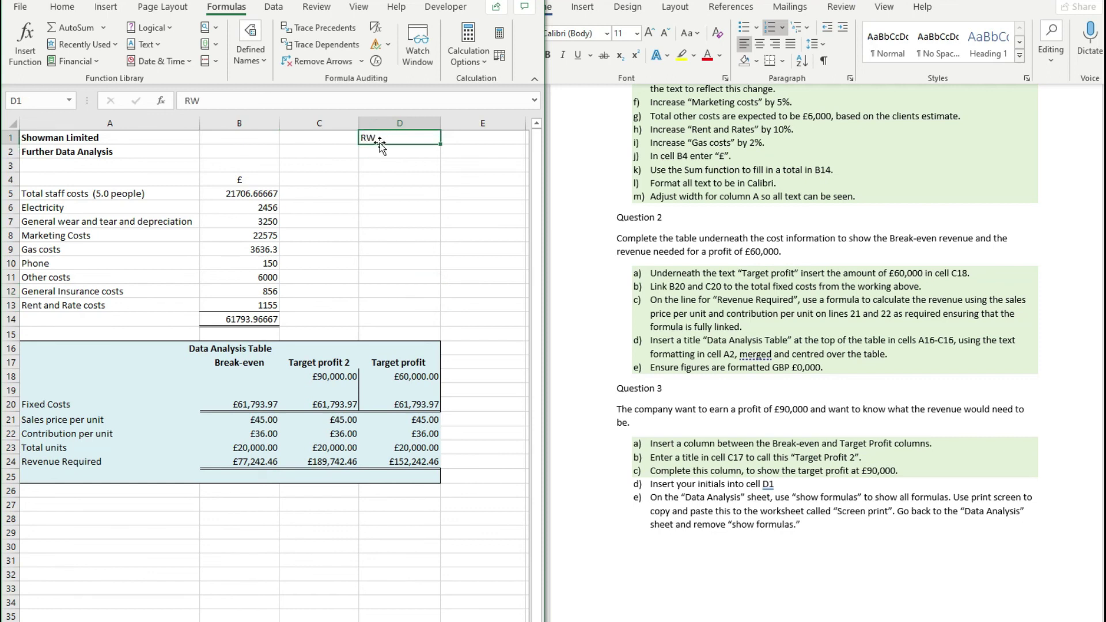
left_click_drag(773, 457, 778, 485)
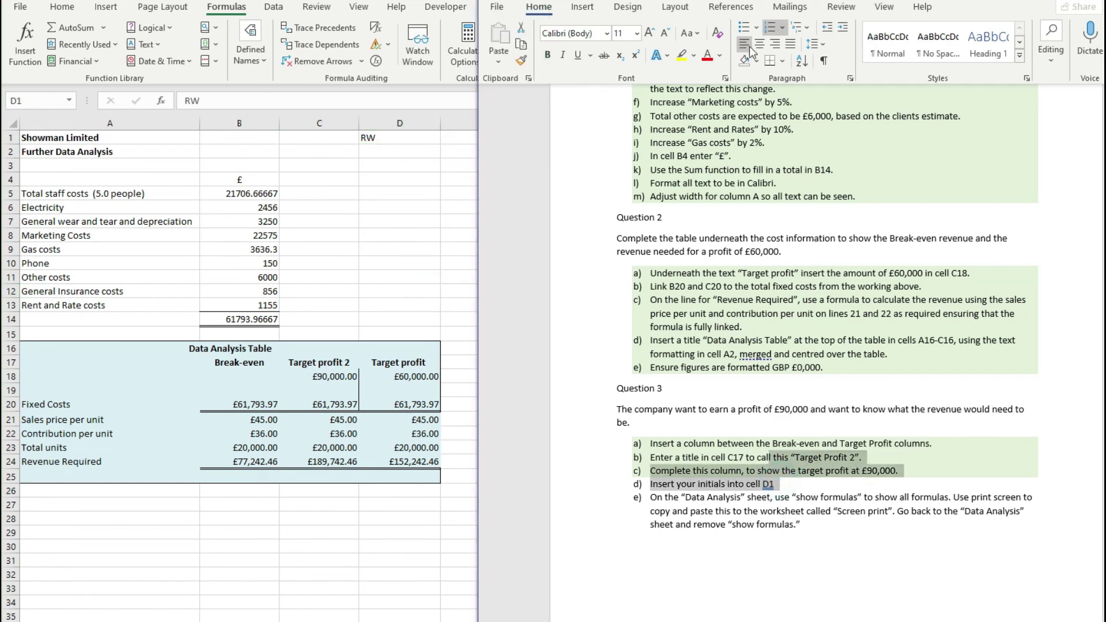
left_click(844, 478)
key("alt+Tab")
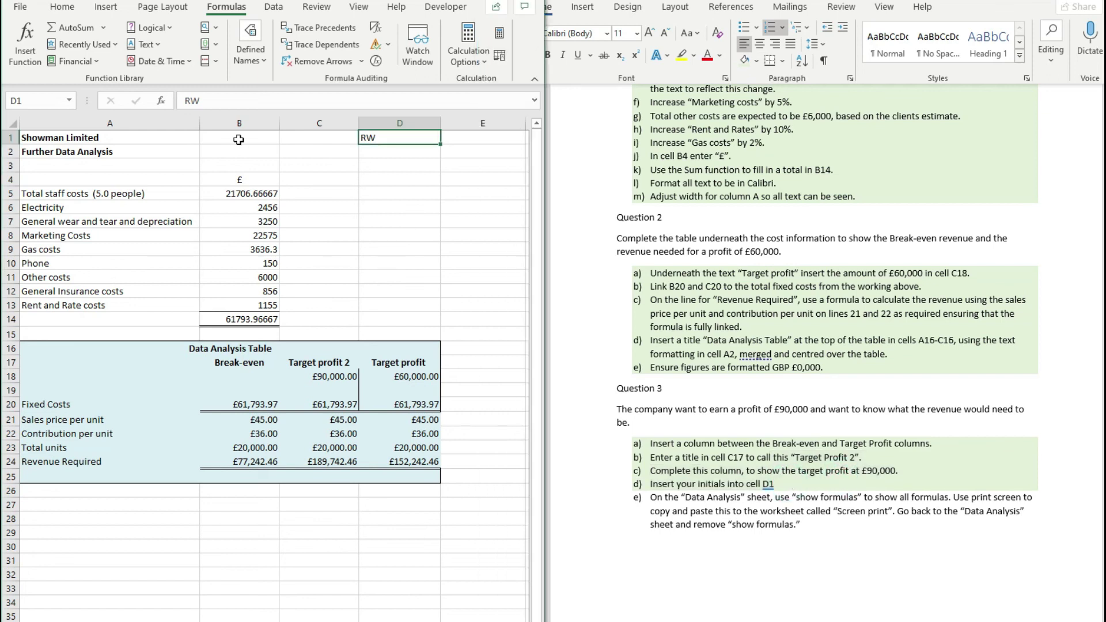
left_click(239, 140)
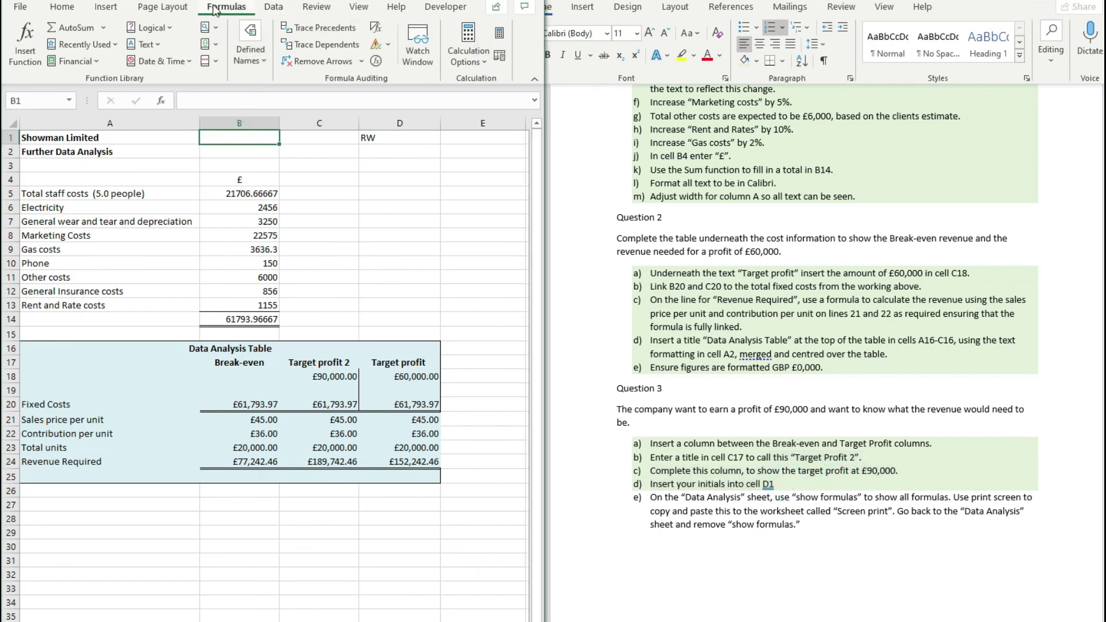
Turn on Show Formulas and widen the Excel window to show all columns.
left_click(376, 28)
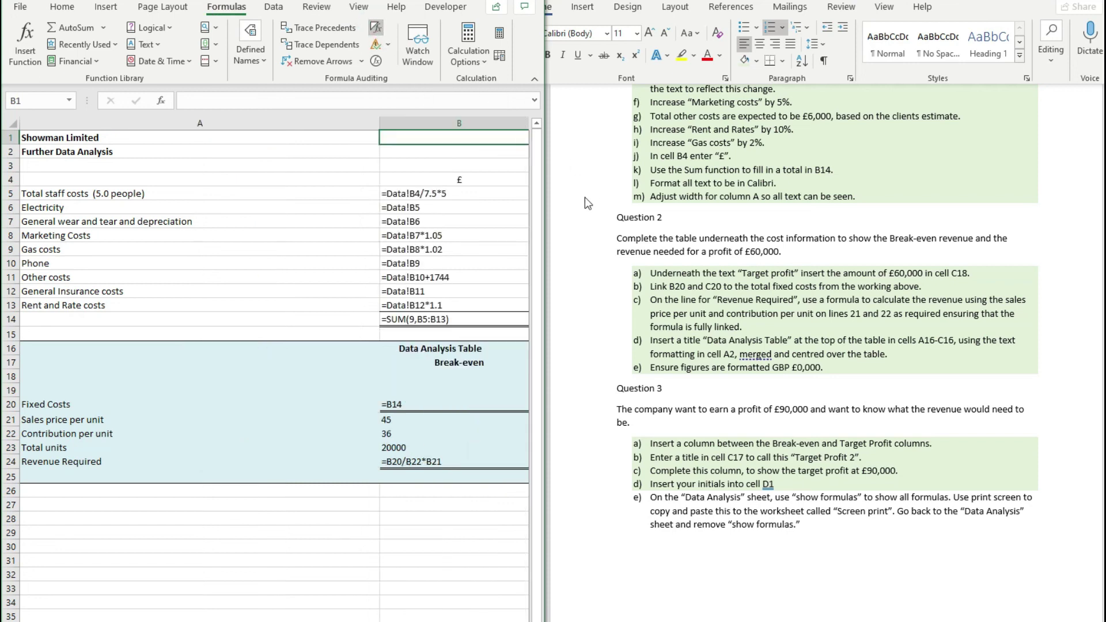
left_click_drag(547, 211, 956, 219)
left_click(744, 238)
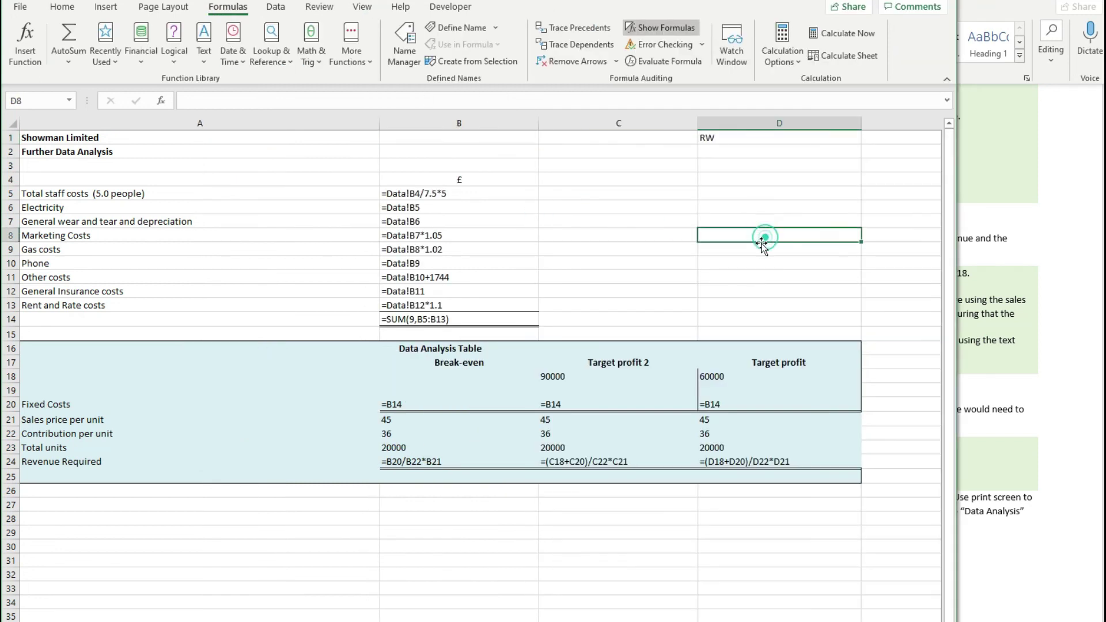
left_click(414, 521)
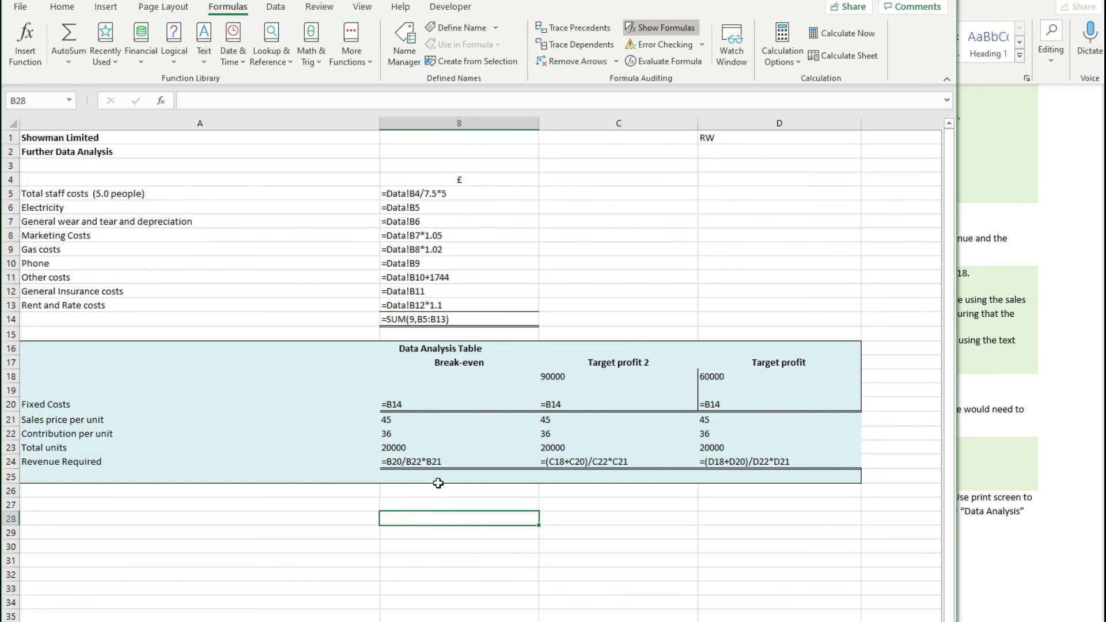
left_click(751, 239)
Paste the formula-view screenshot into the Screen print worksheet.
left_click(413, 521)
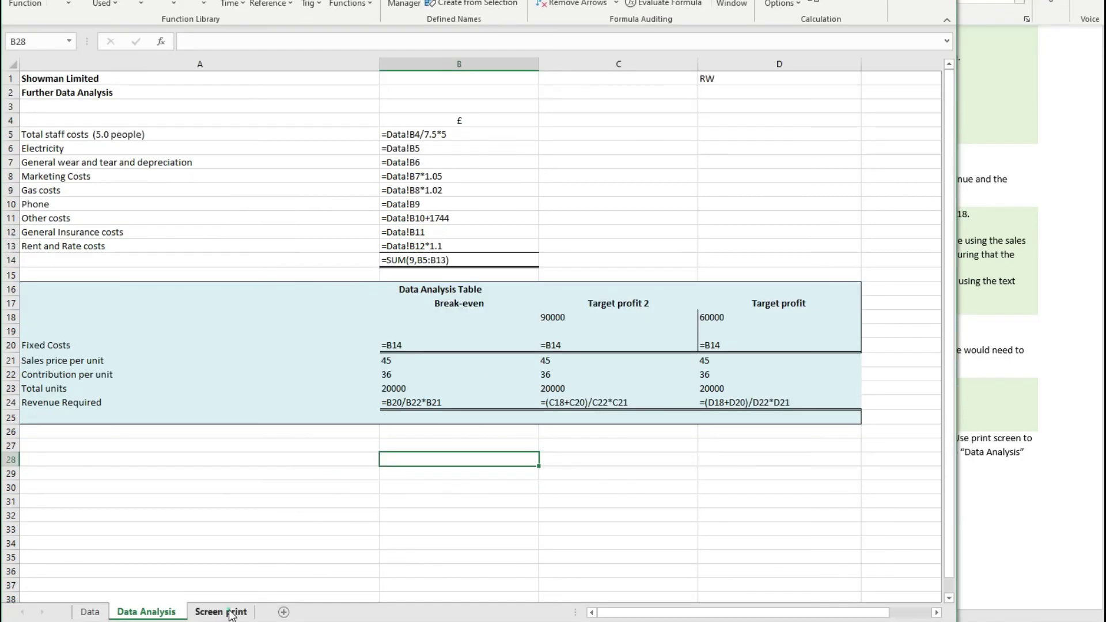
left_click(220, 611)
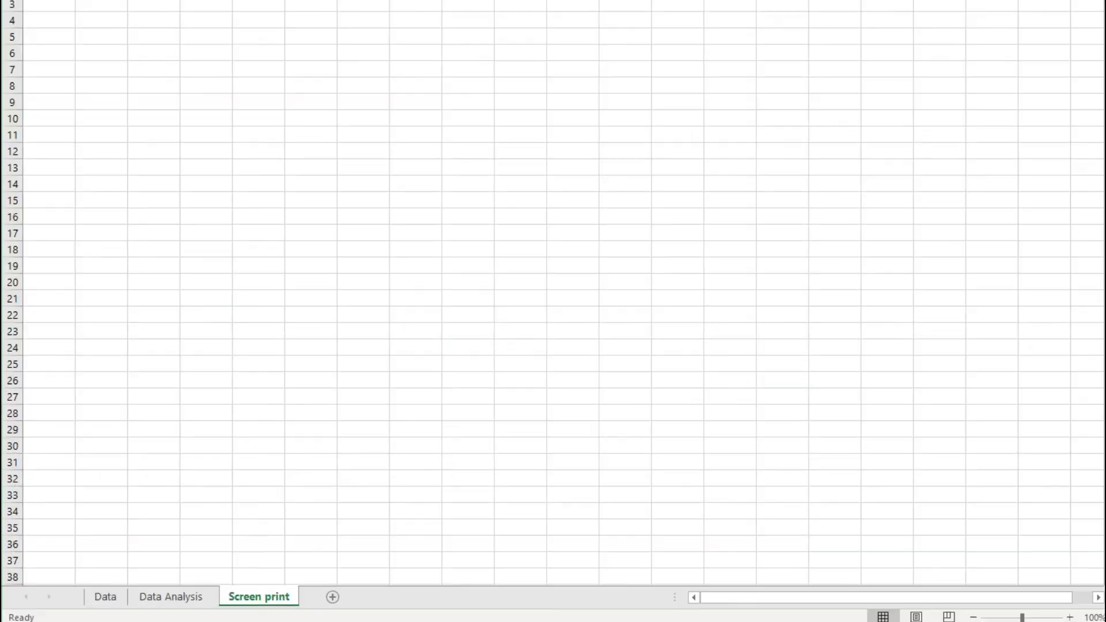
key("ctrl+v")
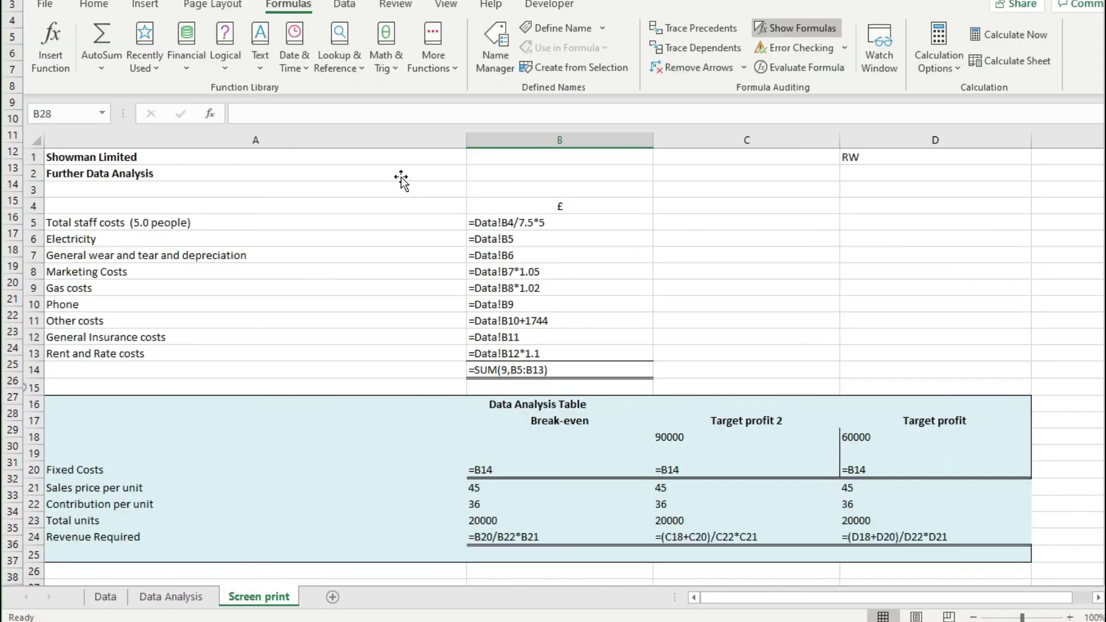